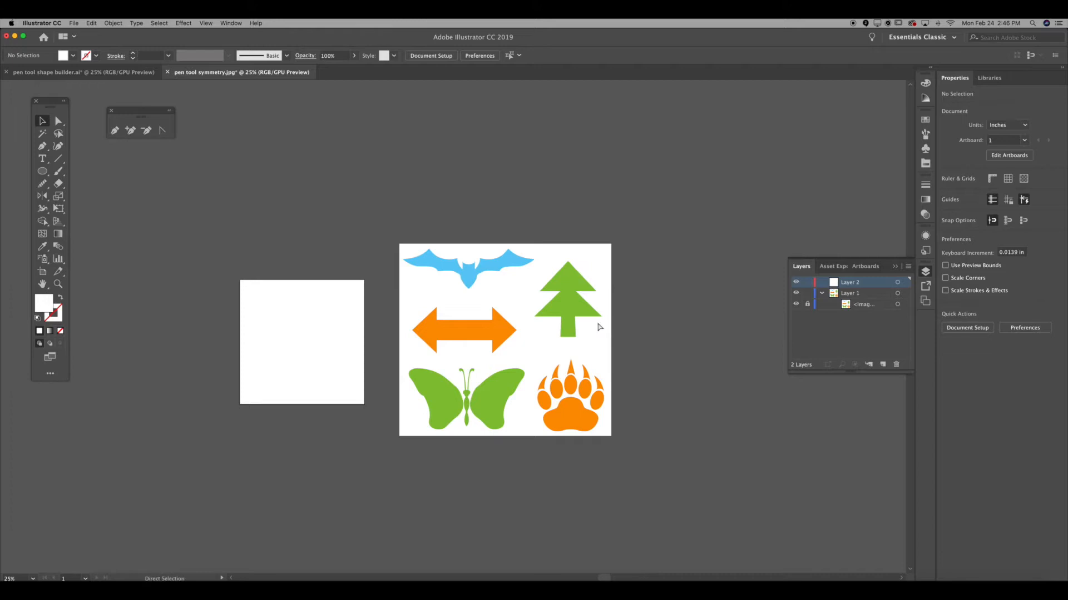
- Compare the color swatches available in the symmetry document with those in the shape builder document
key("p")
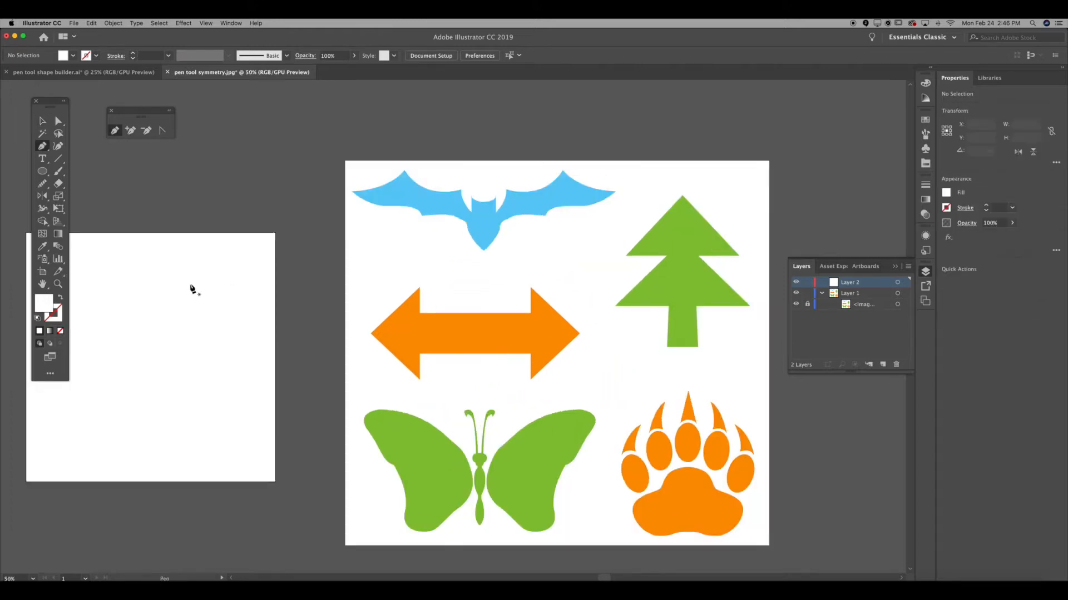
left_click(60, 299)
left_click(926, 98)
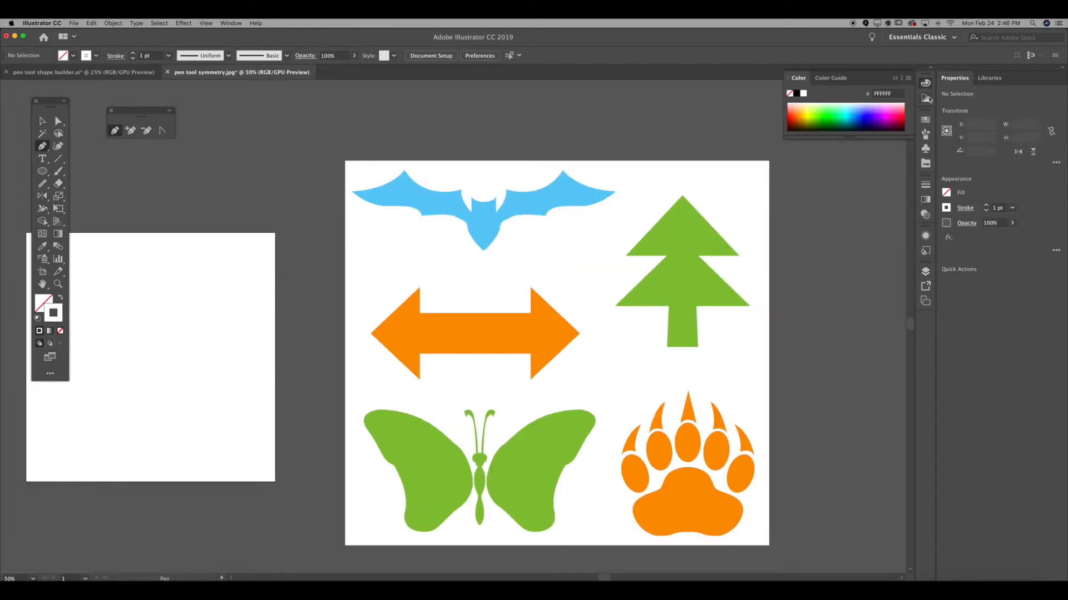
left_click(926, 122)
left_click(926, 122)
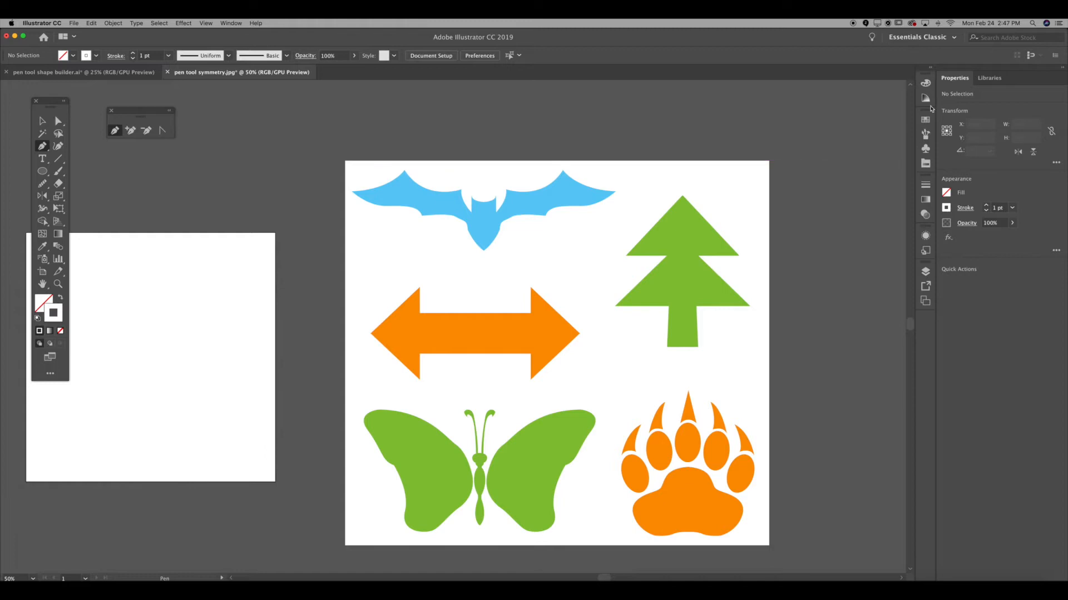
left_click(924, 120)
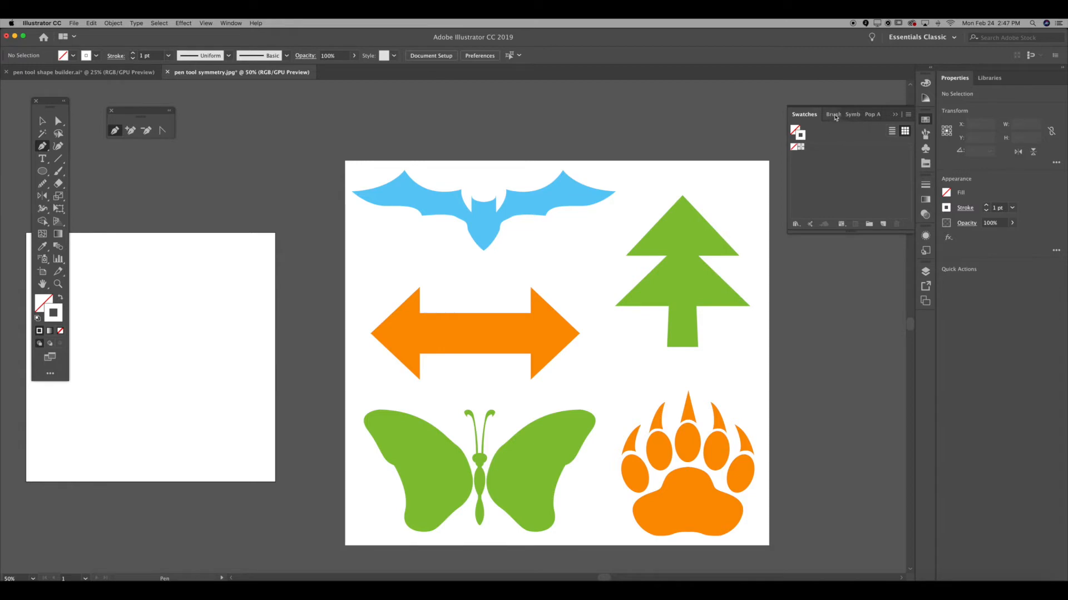
left_click(53, 72)
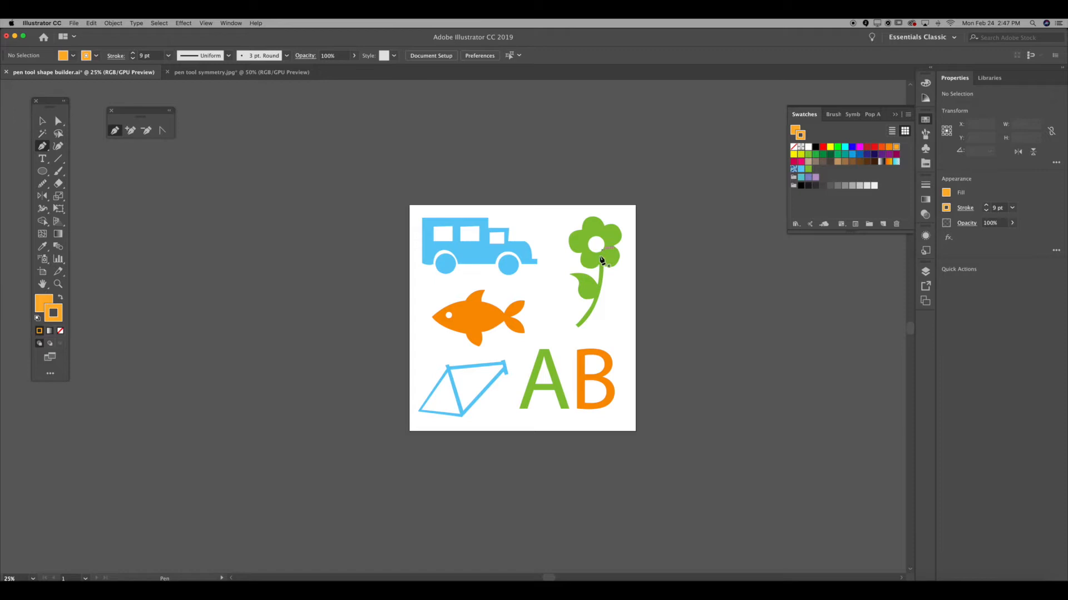
key("v")
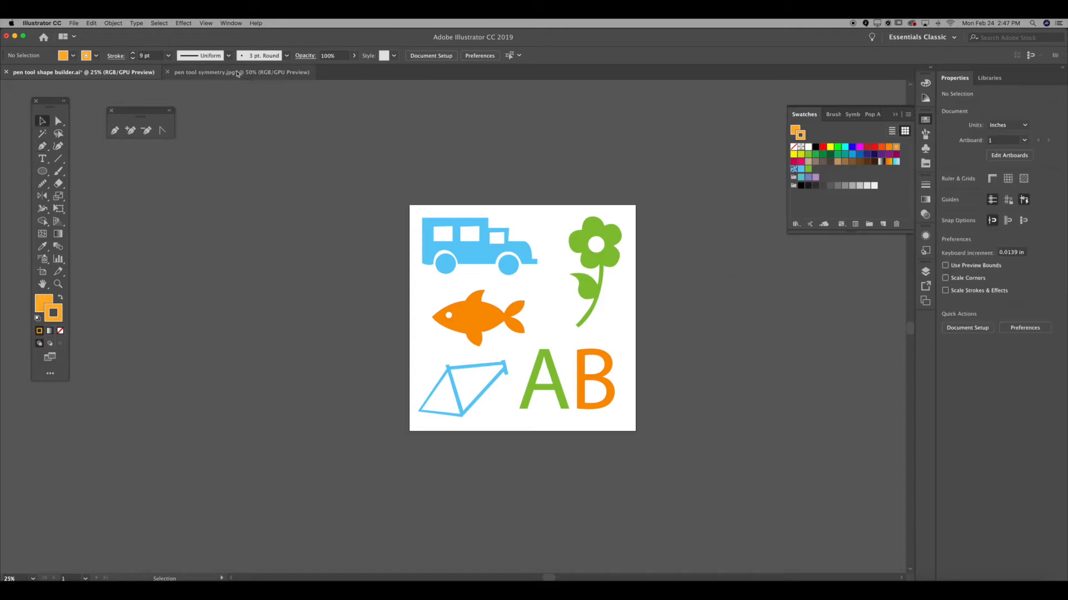
left_click(260, 73)
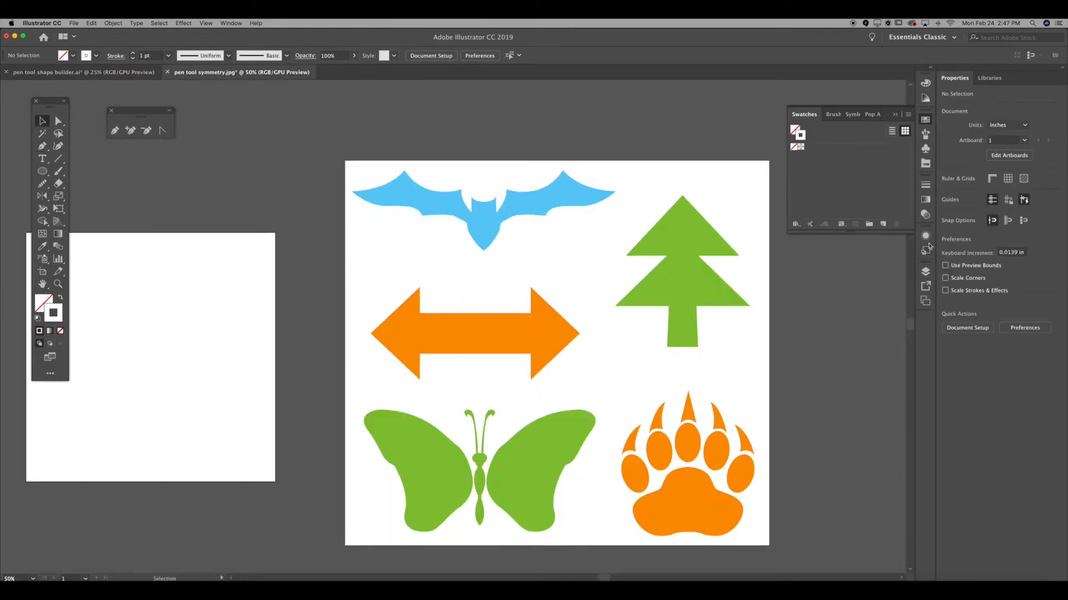
- Unlock the symmetry image and copy it into the pen tool shape builder document, placing it beside the existing artwork
left_click(926, 272)
left_click(807, 304)
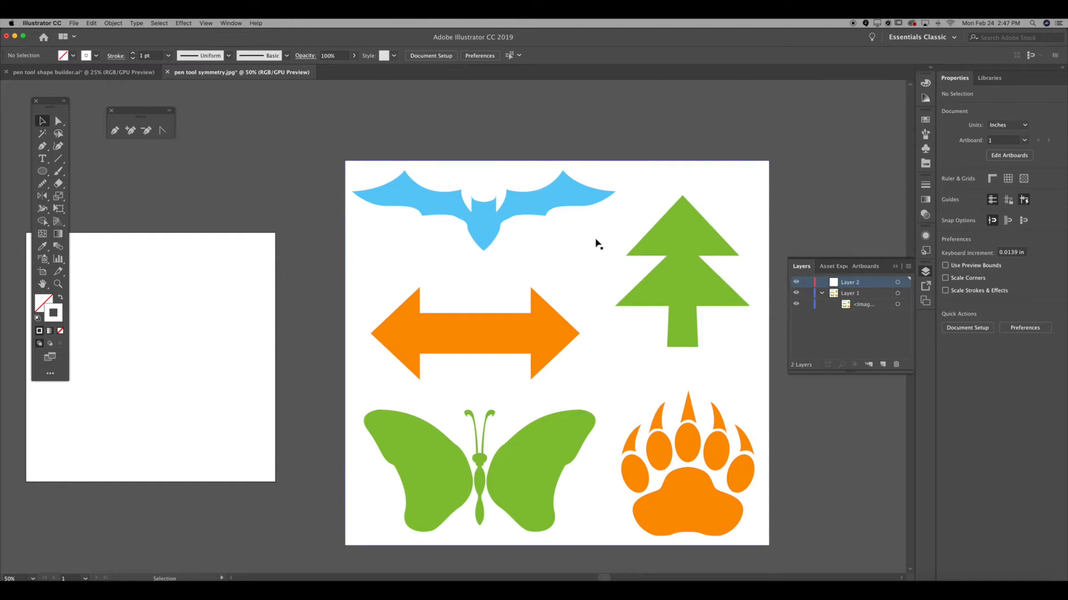
left_click(599, 243)
left_click(134, 81)
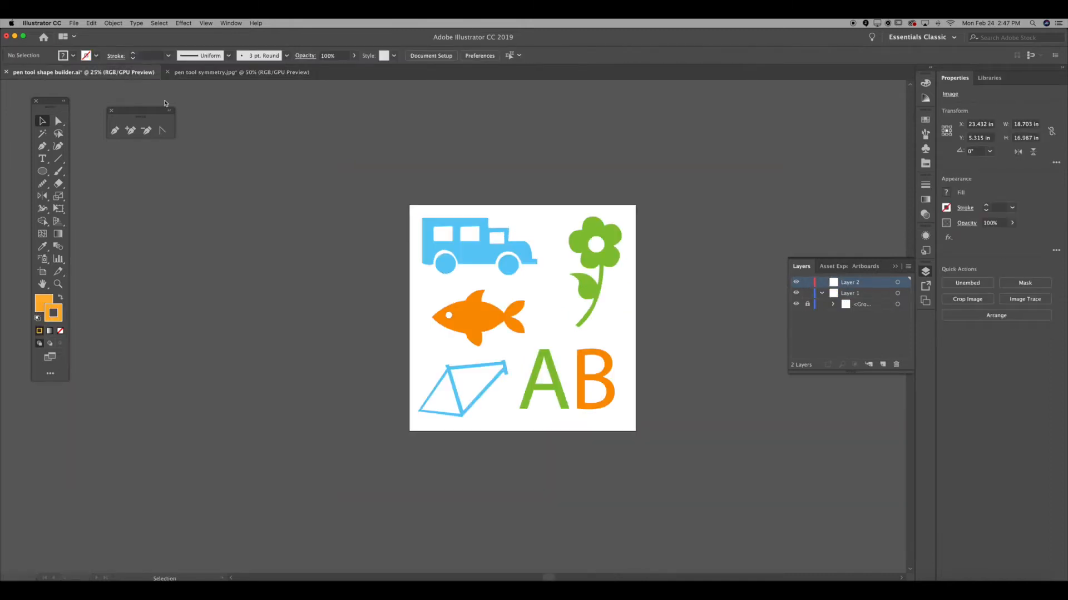
scroll(458, 242, "right", 5)
key("ctrl+v")
left_click_drag(469, 264, 593, 237)
- Unlock the old artwork group with the car, flower and fish and delete it from the document
left_click(923, 122)
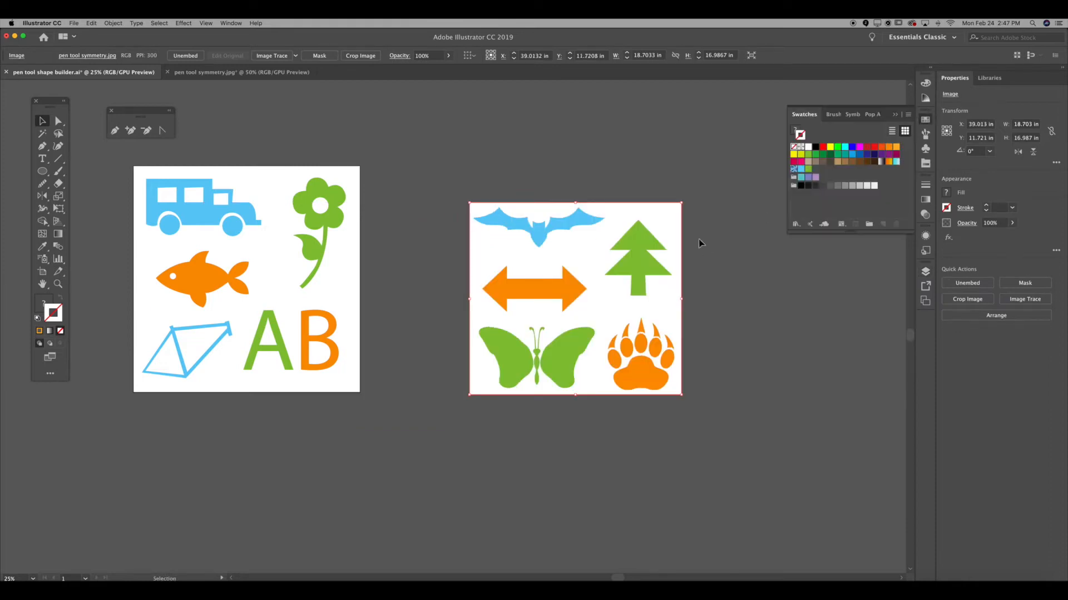
left_click(155, 200)
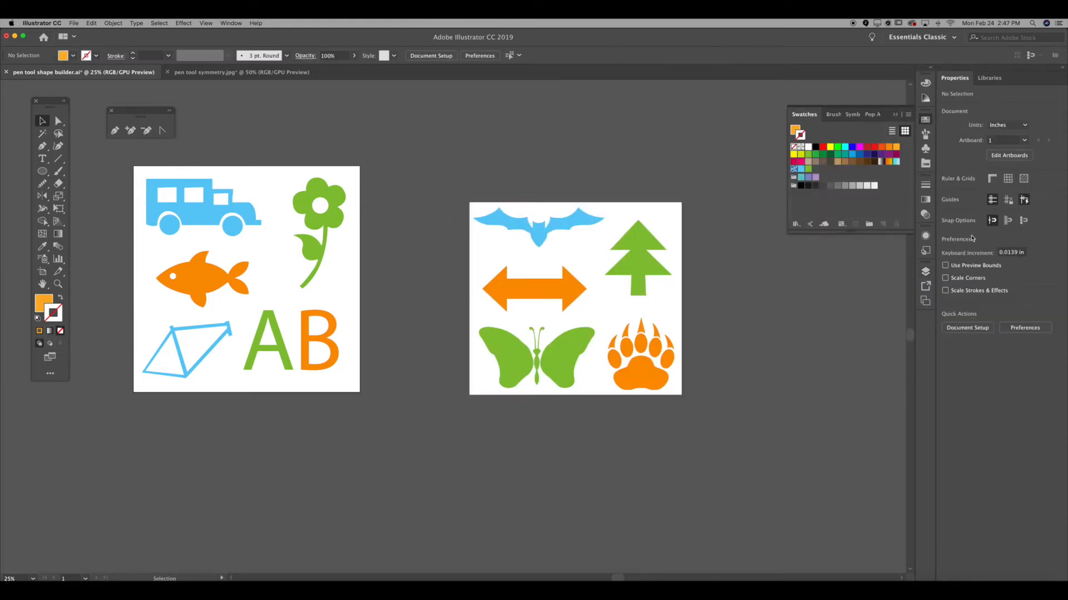
left_click(925, 273)
left_click(807, 304)
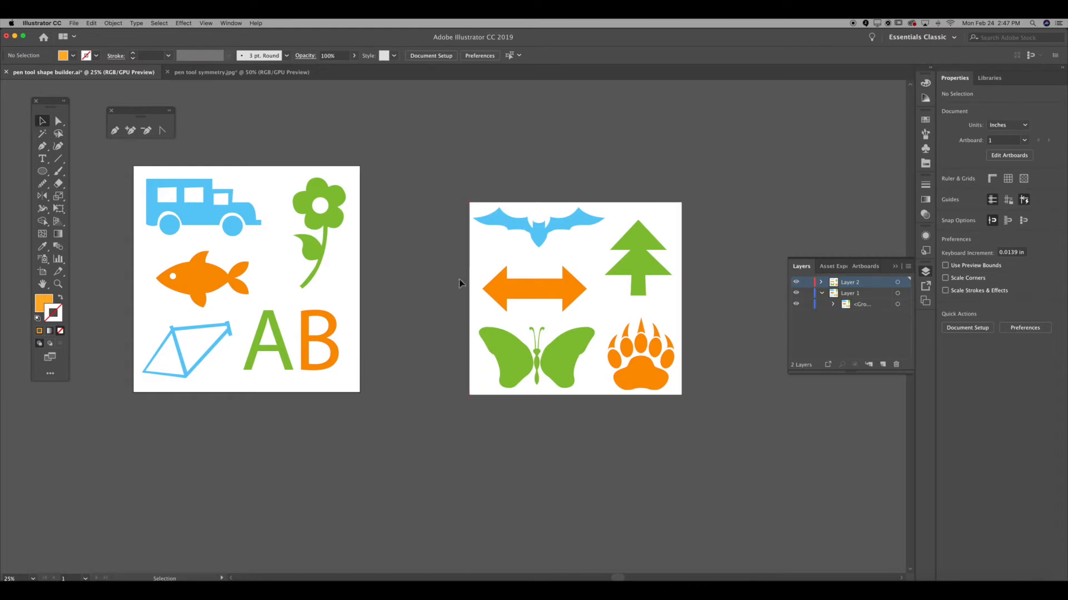
left_click_drag(154, 173, 405, 401)
key("Delete")
- Move the symmetry image up slightly, put Layer 1 above Layer 2, and lock Layer 2
left_click_drag(553, 290, 529, 242)
left_click_drag(843, 285, 839, 303)
left_click(807, 293)
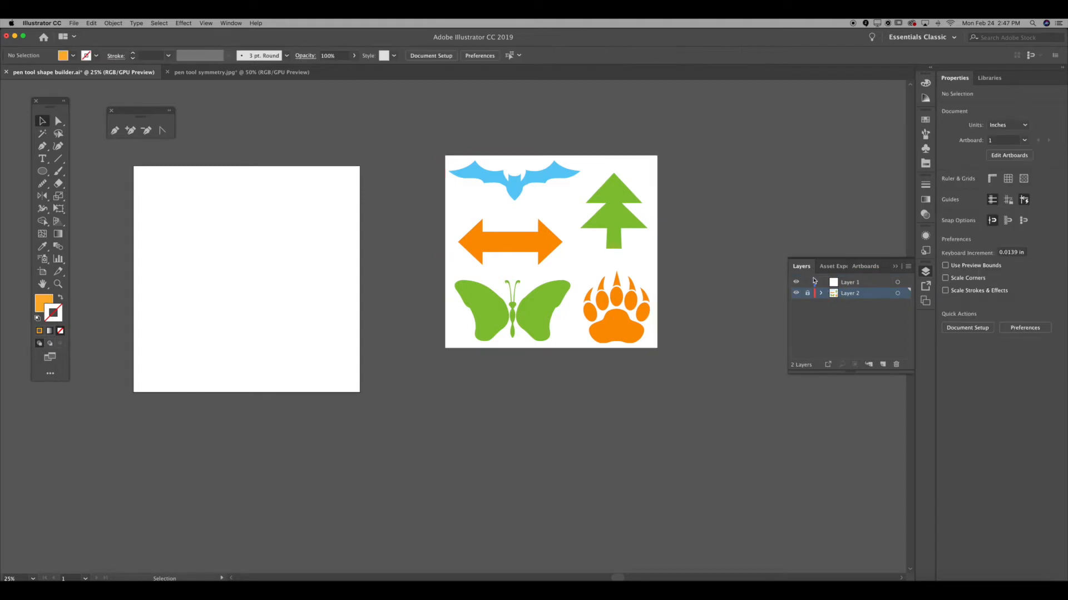
- Unlock Layer 2 to enlarge and reposition the symmetry image, then lock it again and make Layer 1 active
left_click_drag(523, 228, 503, 334)
left_click(807, 293)
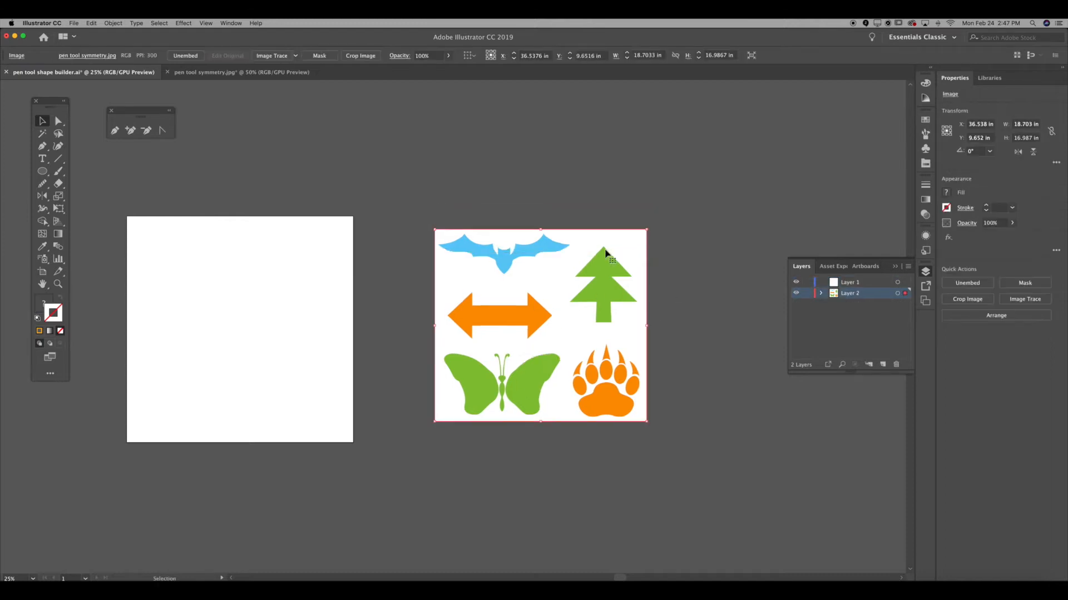
left_click_drag(646, 229, 694, 186)
left_click_drag(640, 262, 618, 287)
left_click(807, 293)
left_click(831, 286)
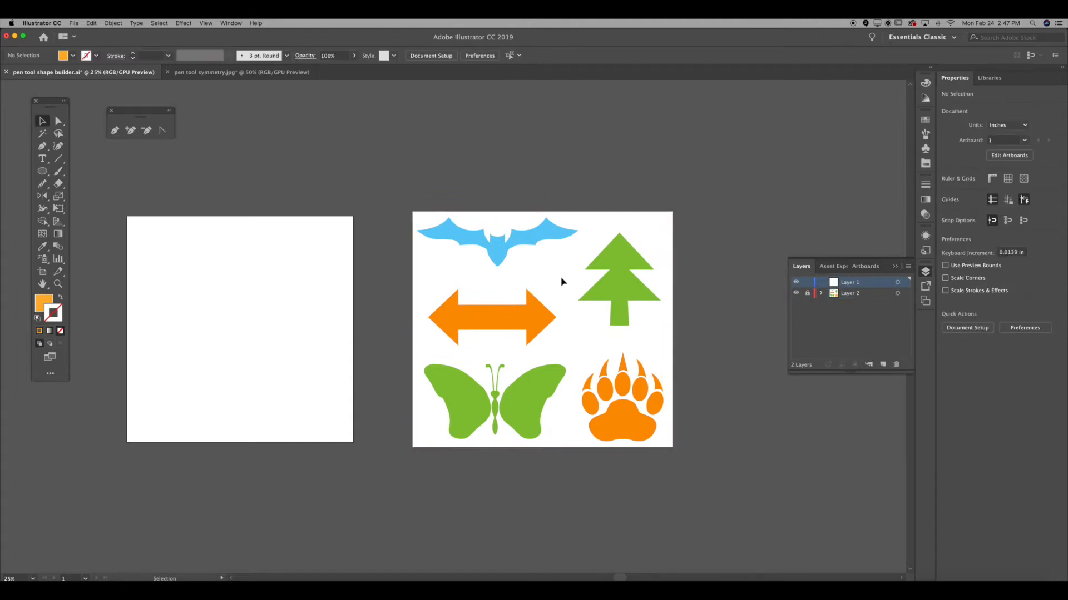
- Set the Pen tool up with no fill and a blue 29ABE2 stroke for tracing
key("super+equal")
key("super+equal")
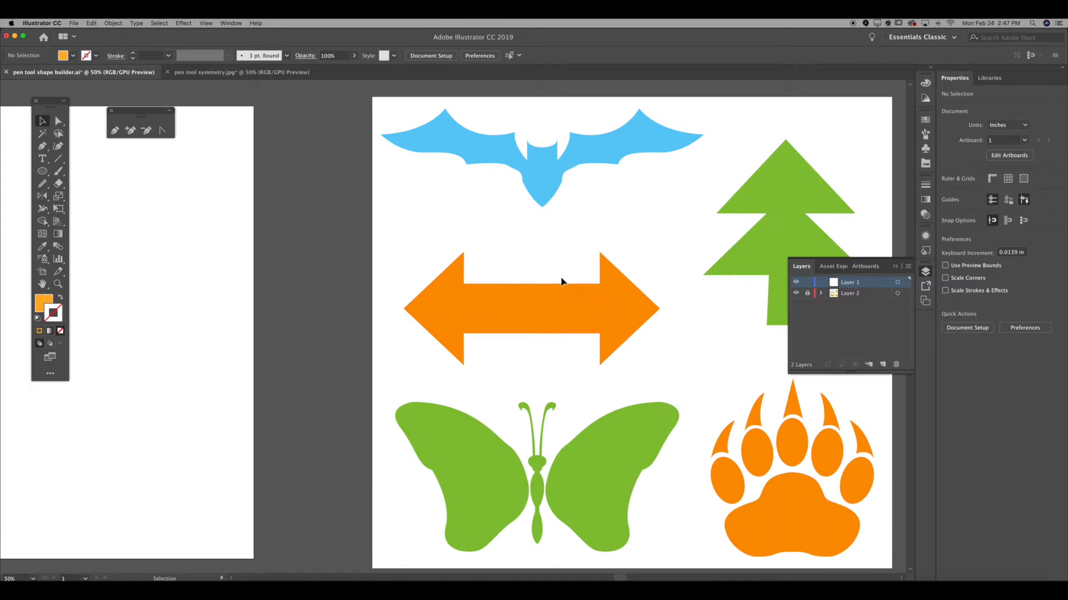
key("p")
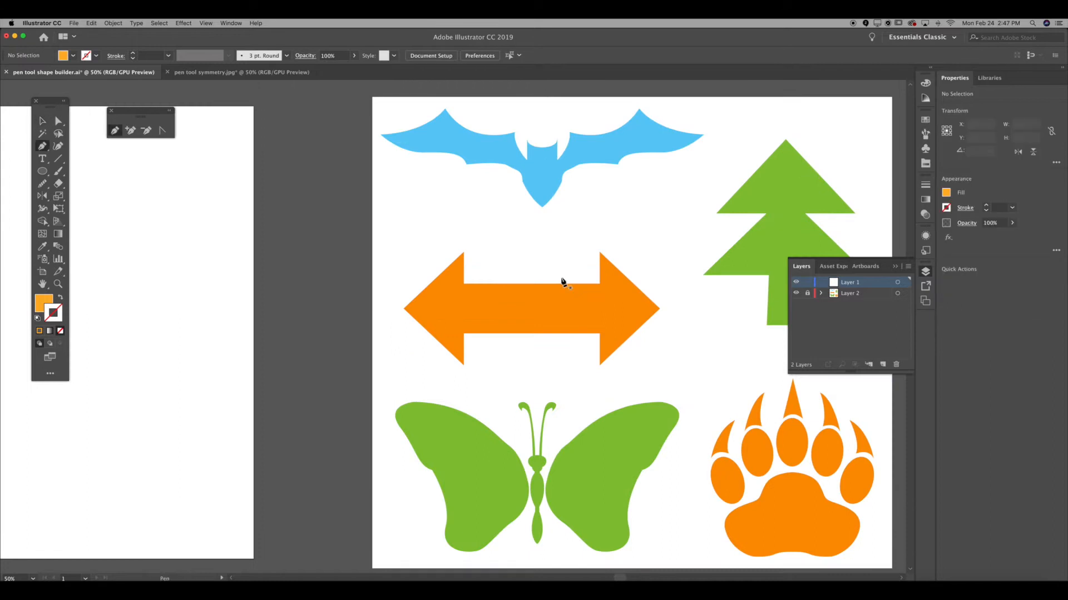
left_click(59, 298)
mouse_move(567, 175)
left_mouse_down()
mouse_move(506, 145)
mouse_move(528, 270)
mouse_move(553, 176)
mouse_move(501, 170)
left_mouse_up()
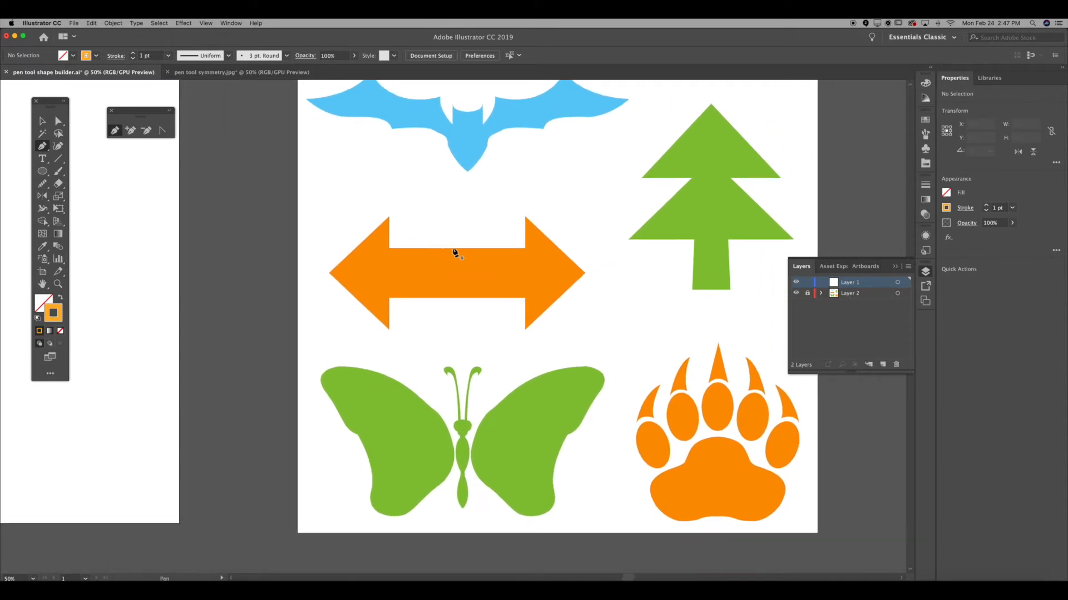
left_click(926, 120)
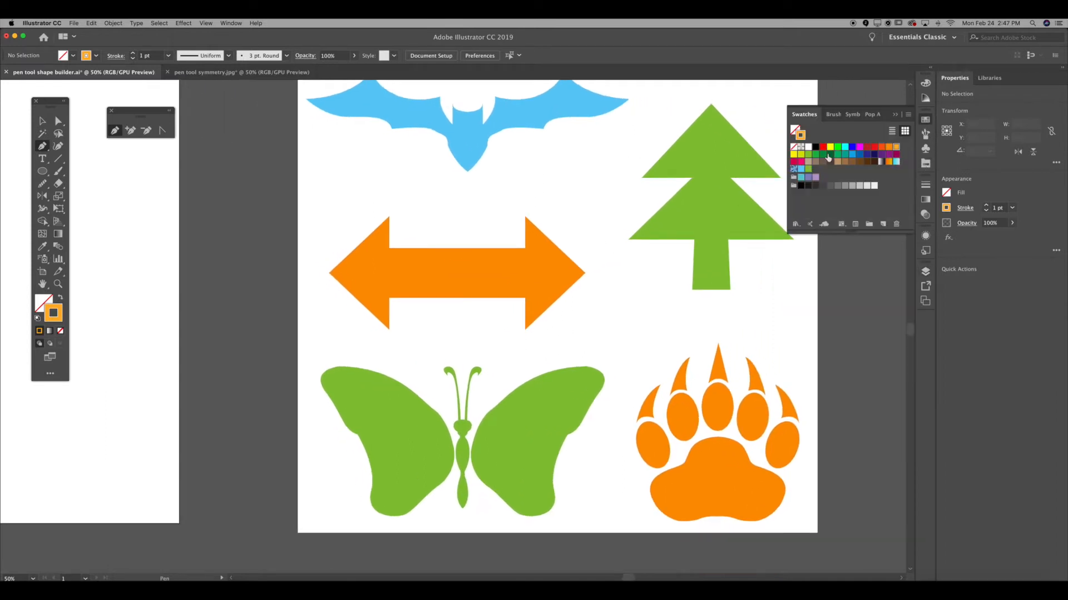
left_click(853, 155)
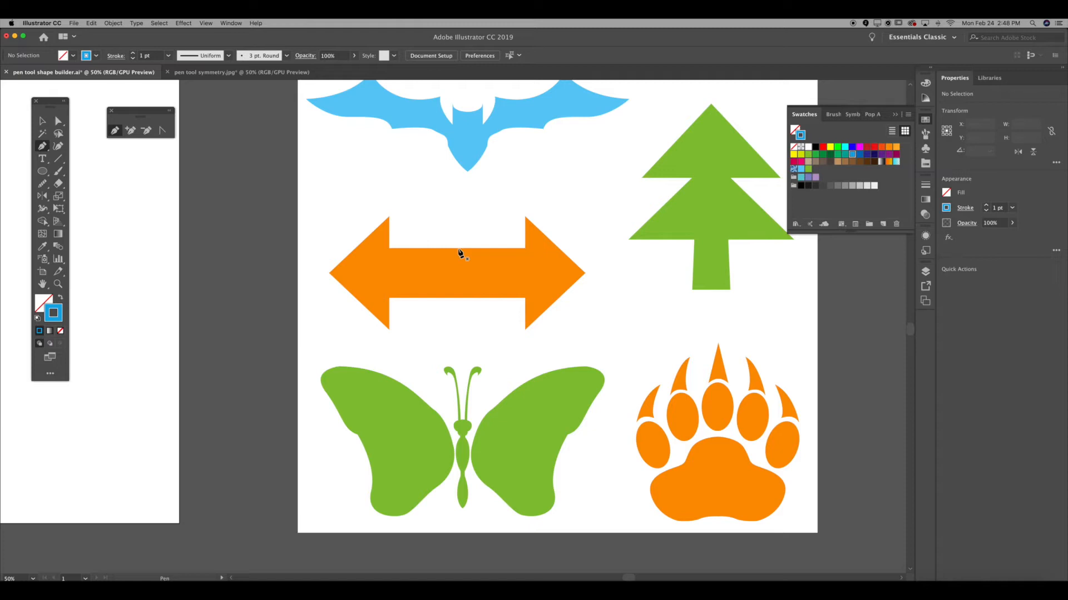
- Show the document rulers
left_click(214, 22)
mouse_move(232, 23)
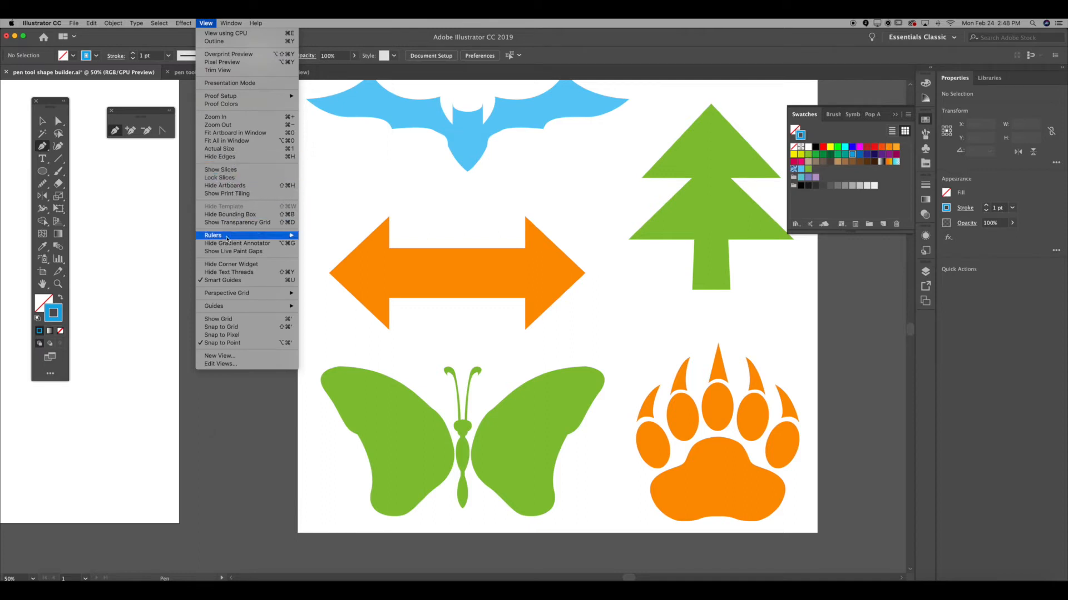
mouse_move(233, 236)
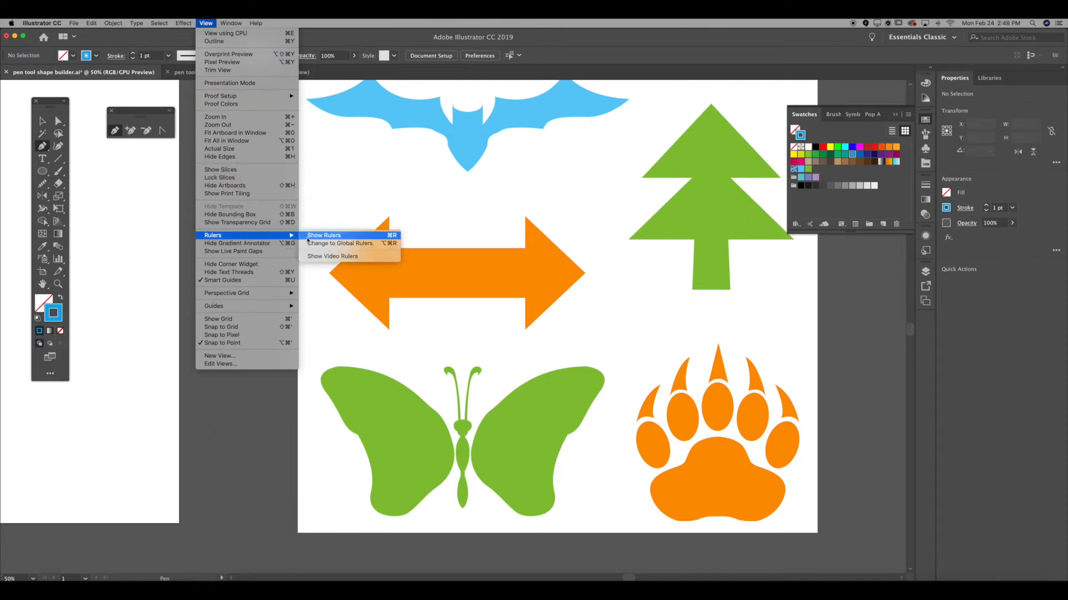
left_click(307, 239)
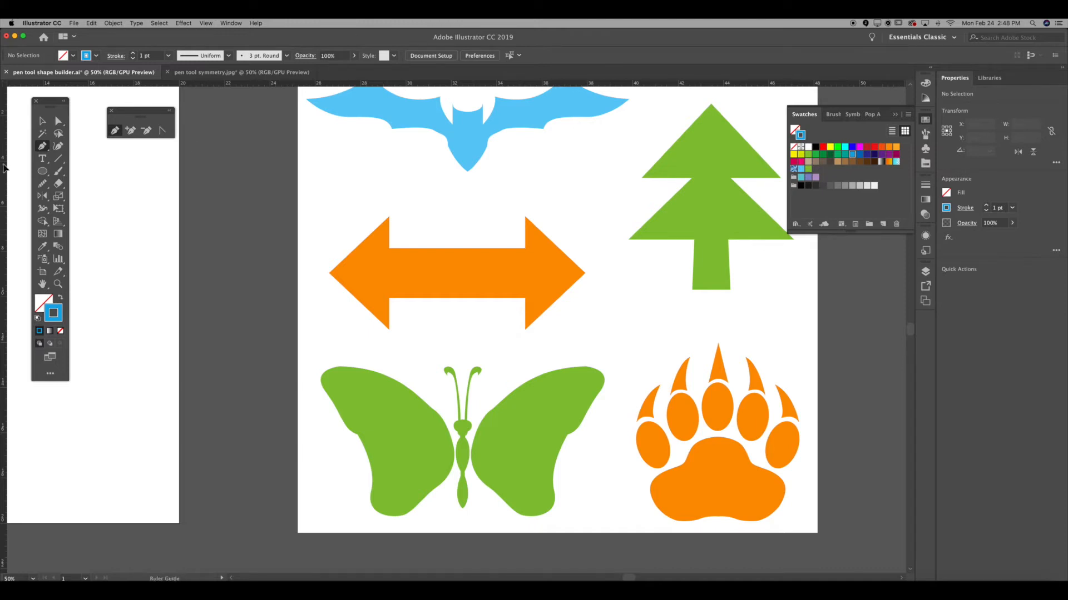
left_click_drag(32, 160, 124, 170)
left_click_drag(390, 196, 464, 192)
left_click(462, 189)
key("v")
left_click_drag(464, 211, 460, 210)
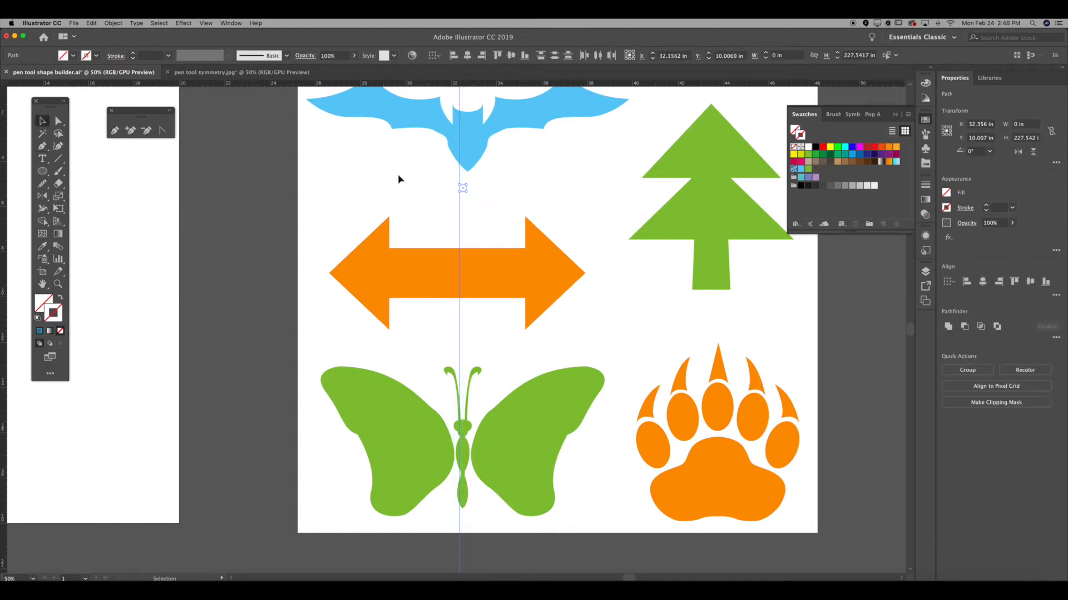
key("Delete")
- Place a vertical guide through the middle of the orange double arrow at about X 32.32 in and restore the blue Pen stroke
left_click_drag(2, 217, 457, 261)
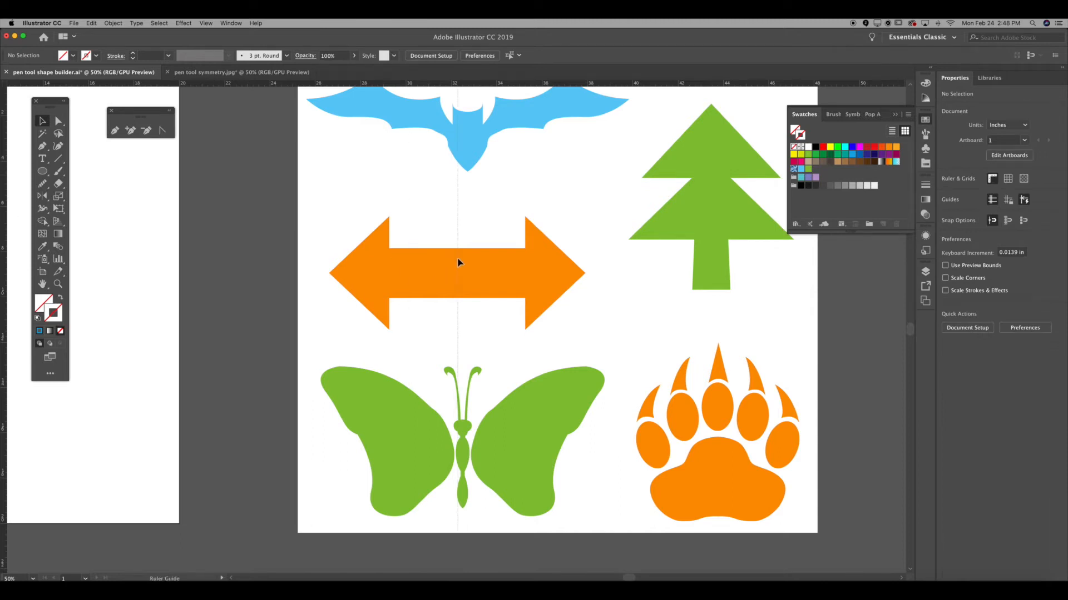
left_click_drag(459, 261, 458, 262)
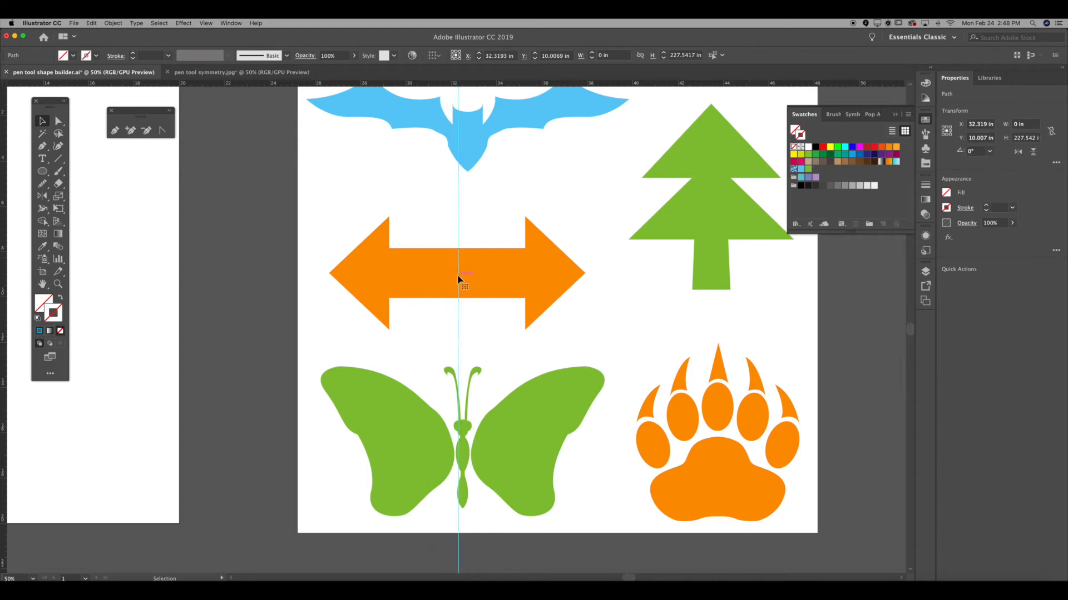
key("p")
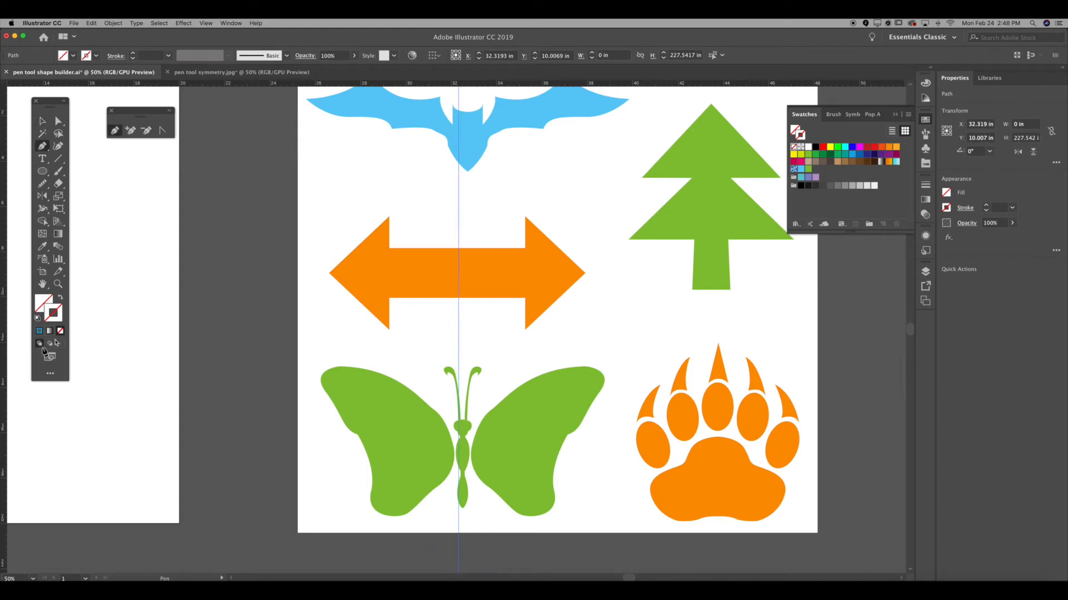
left_click(40, 331)
- Trace the left half of the orange double arrow as an open path about 5.72 by 4.99 in, starting and ending on the guide
key("super+equal")
key("super+equal")
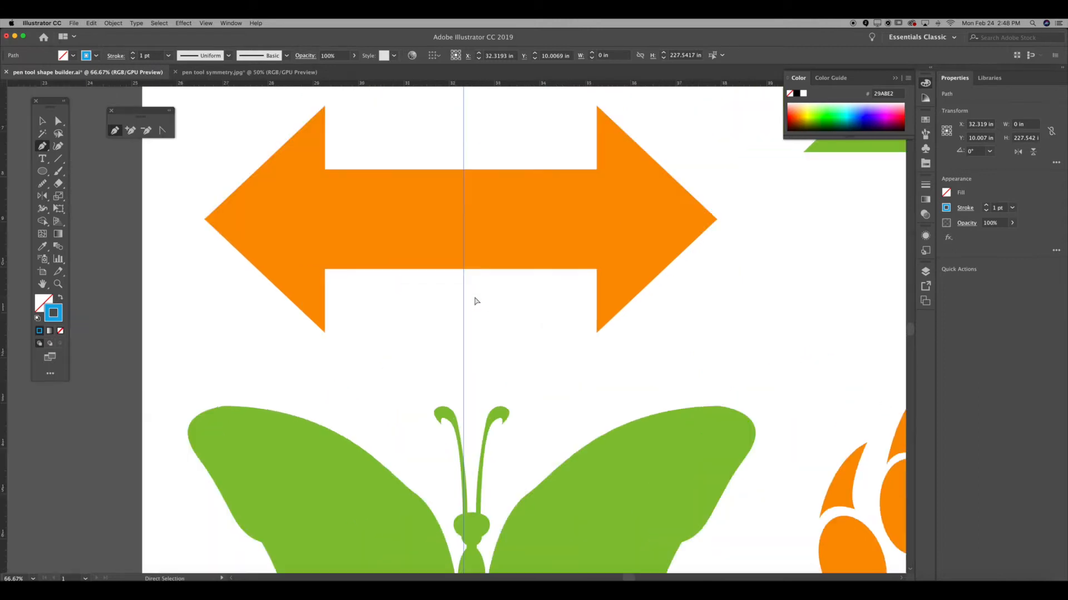
scroll(470, 285, "up", 3)
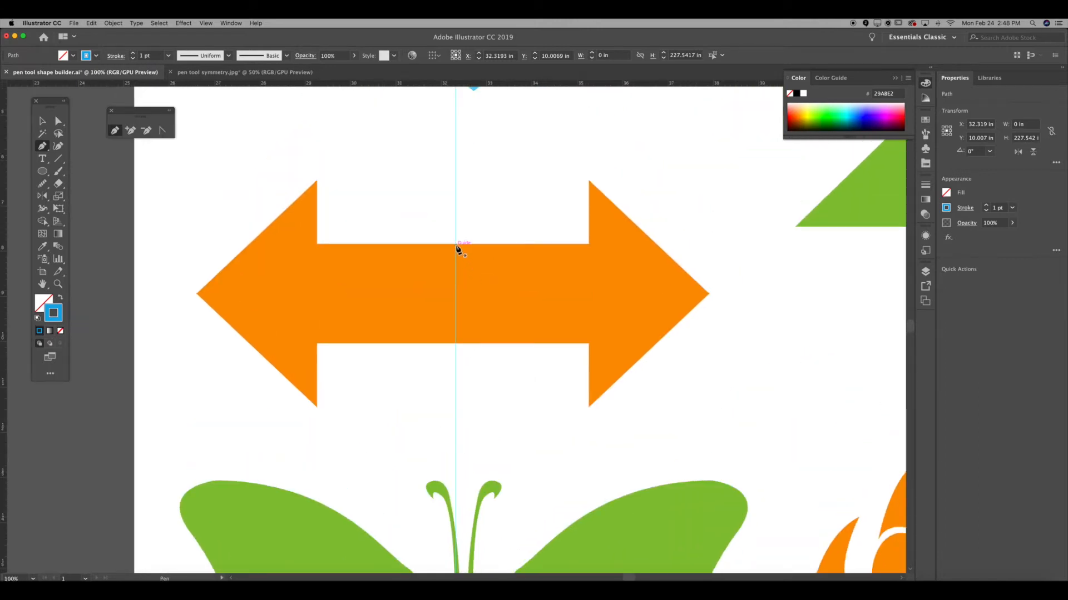
left_click(456, 245)
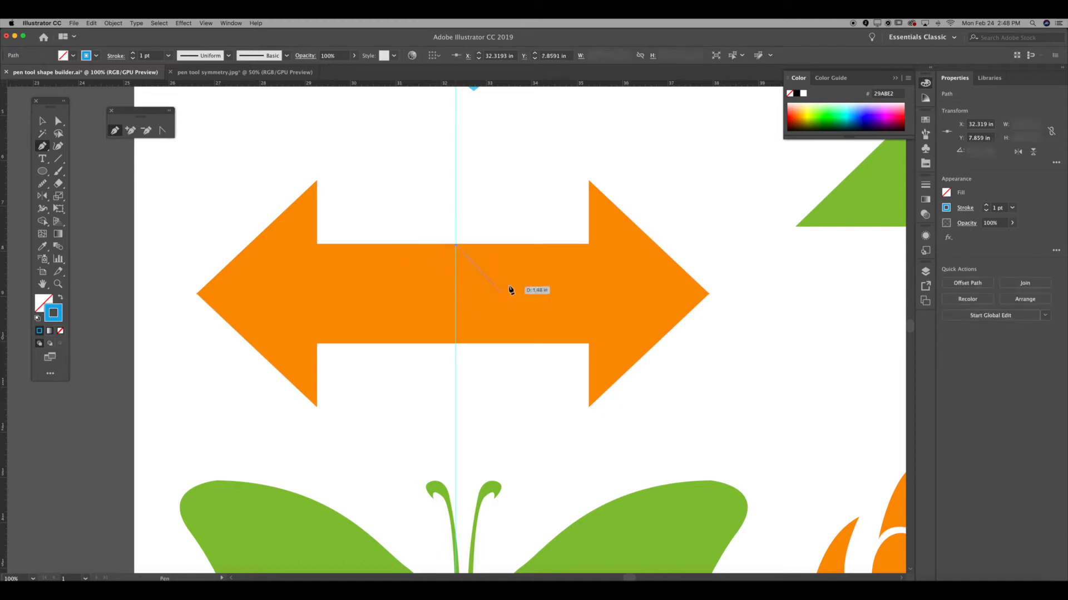
left_click(317, 245)
left_click(317, 181)
left_click(197, 294)
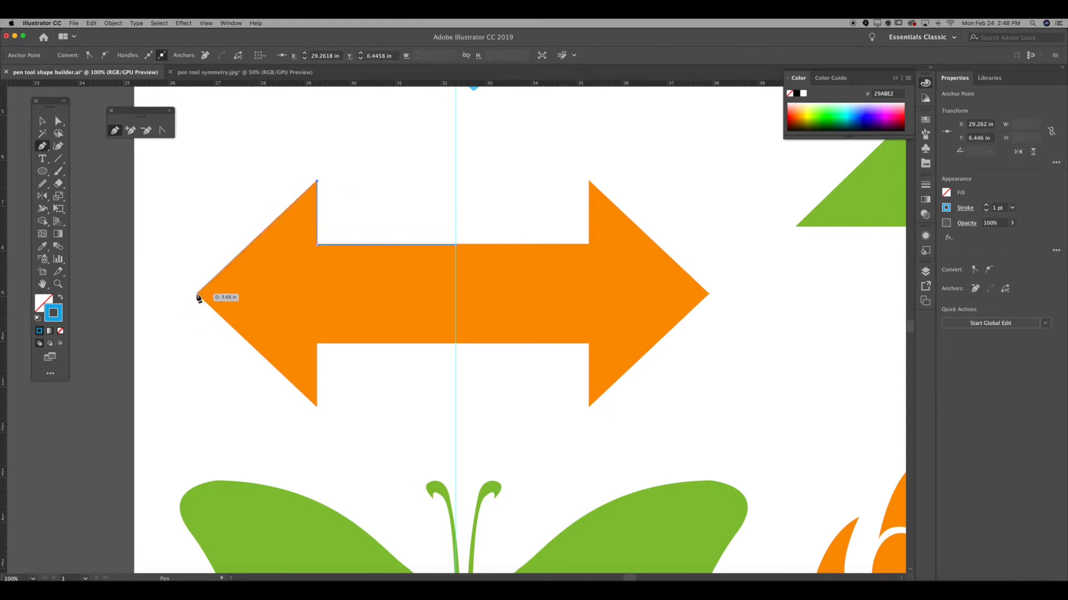
left_click(316, 407)
left_click(317, 345)
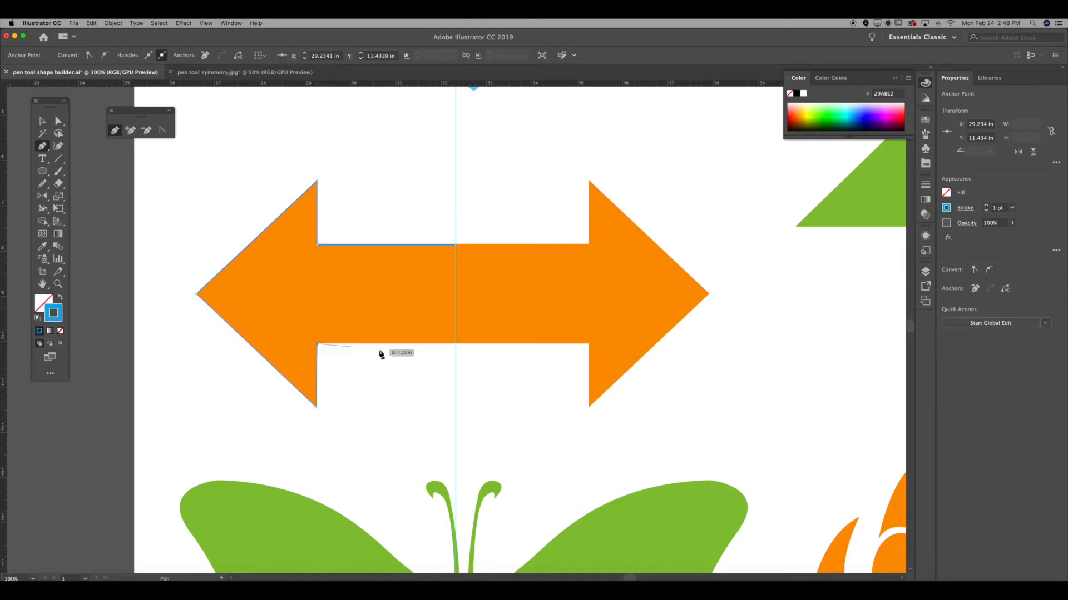
left_click(455, 345)
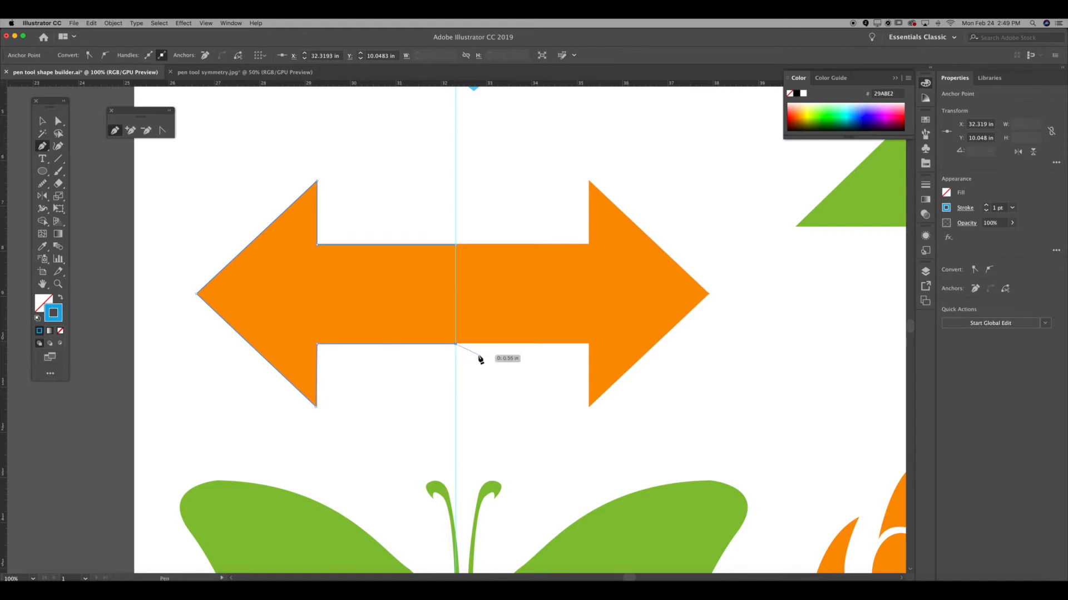
key("v")
left_click(464, 384)
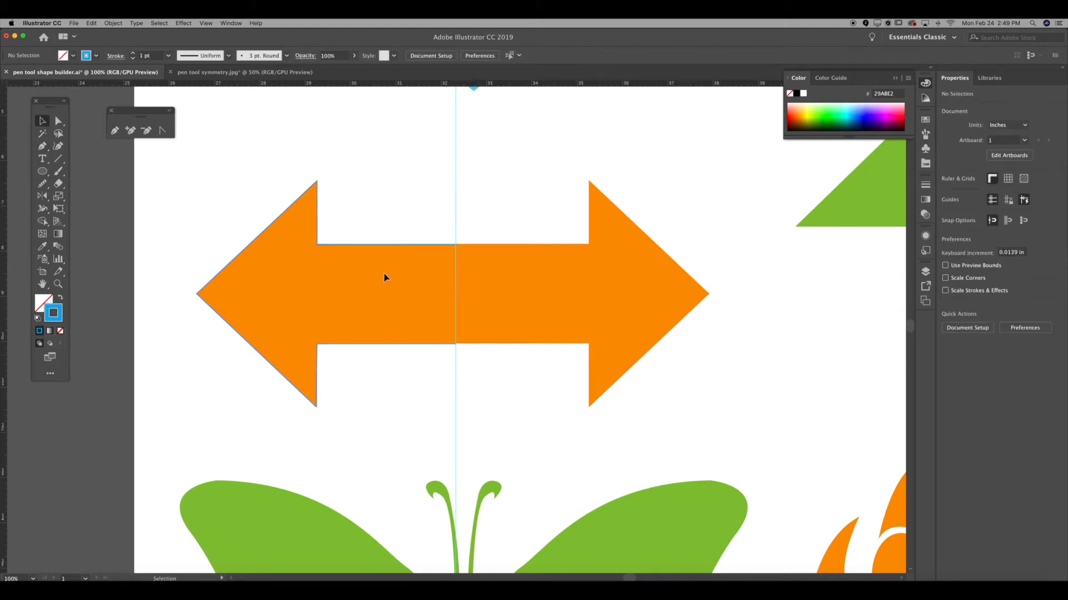
- Fill the traced left half of the arrow with the same blue as its stroke
left_click(387, 245)
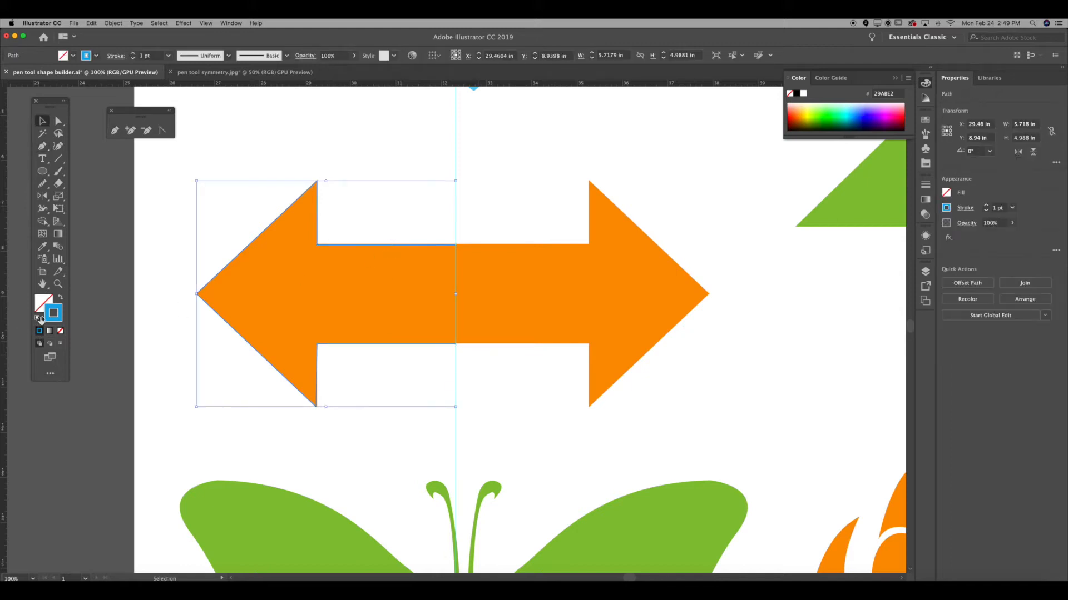
left_click_drag(54, 313, 42, 301)
left_click(128, 293)
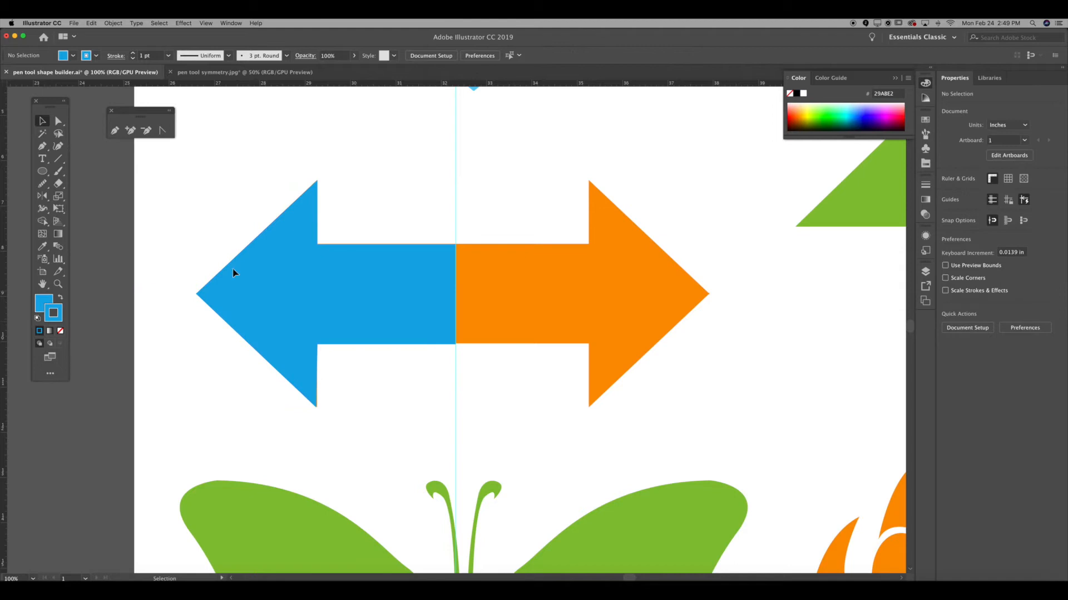
left_click(284, 277)
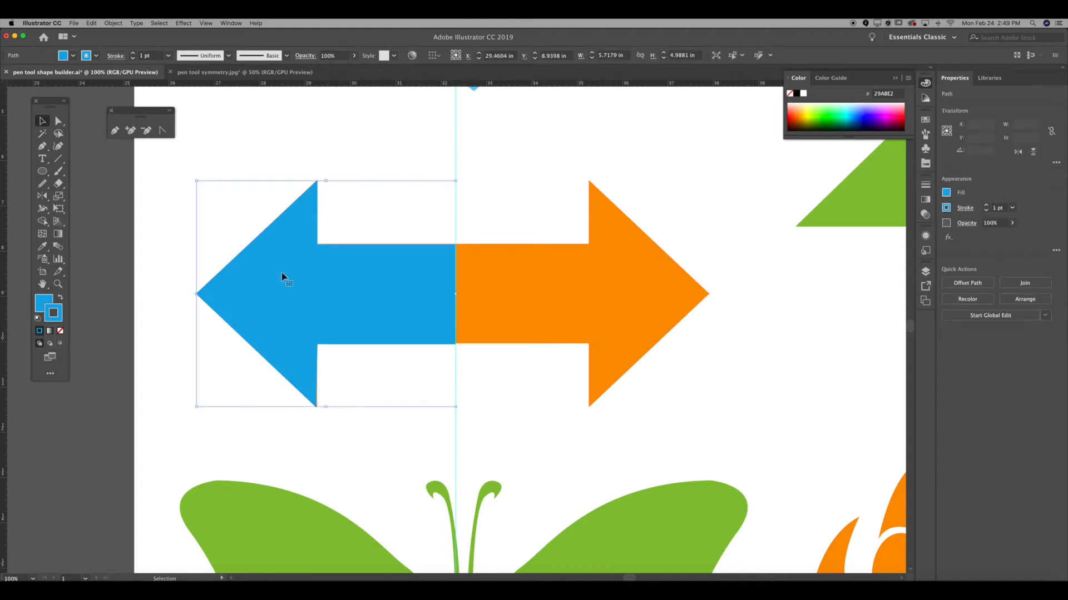
left_click(348, 134)
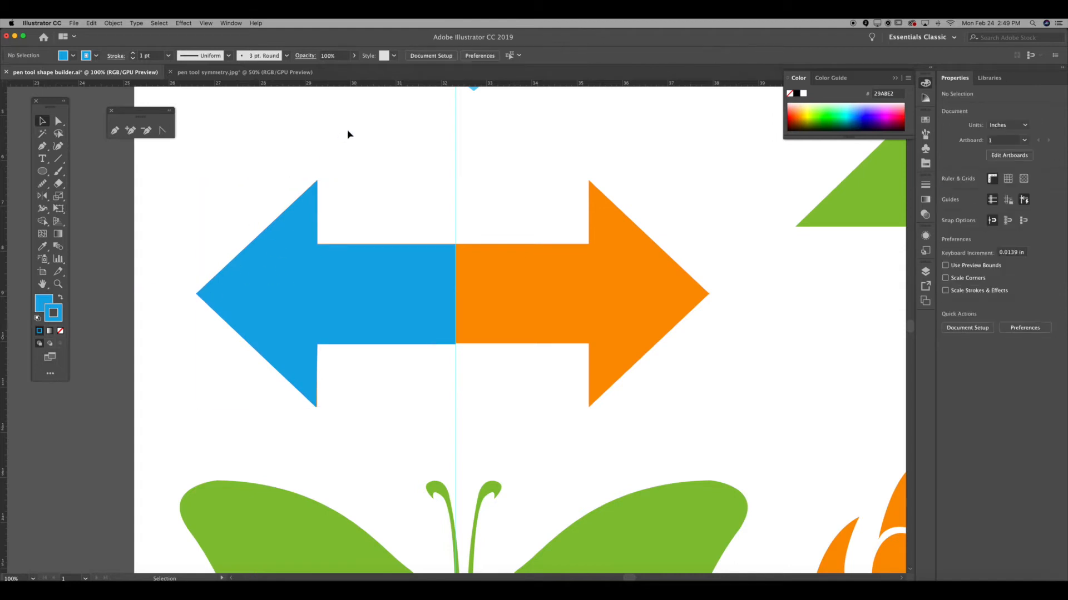
- Paste a copy of the blue half arrow directly in front of the original, undoing any trial moves of the copy
left_click(300, 270)
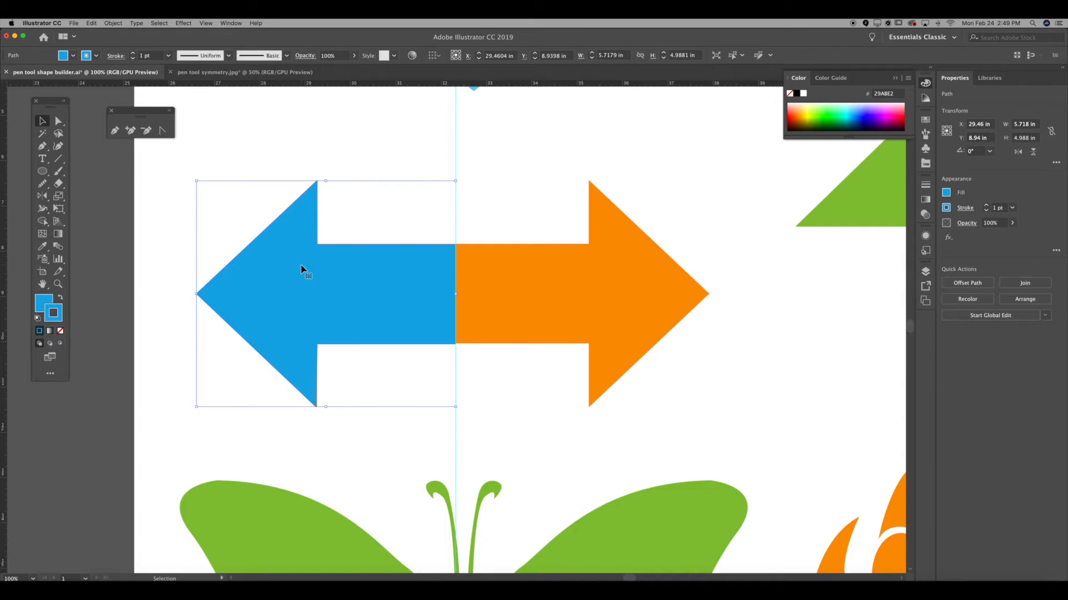
left_click_drag(301, 270, 311, 195)
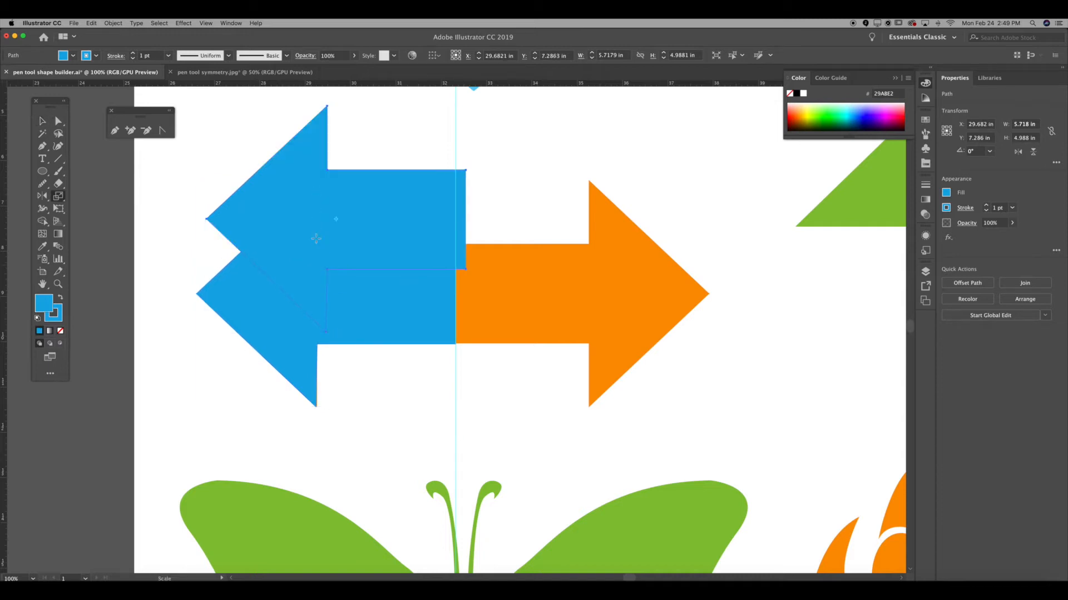
key("a")
key("ctrl+z")
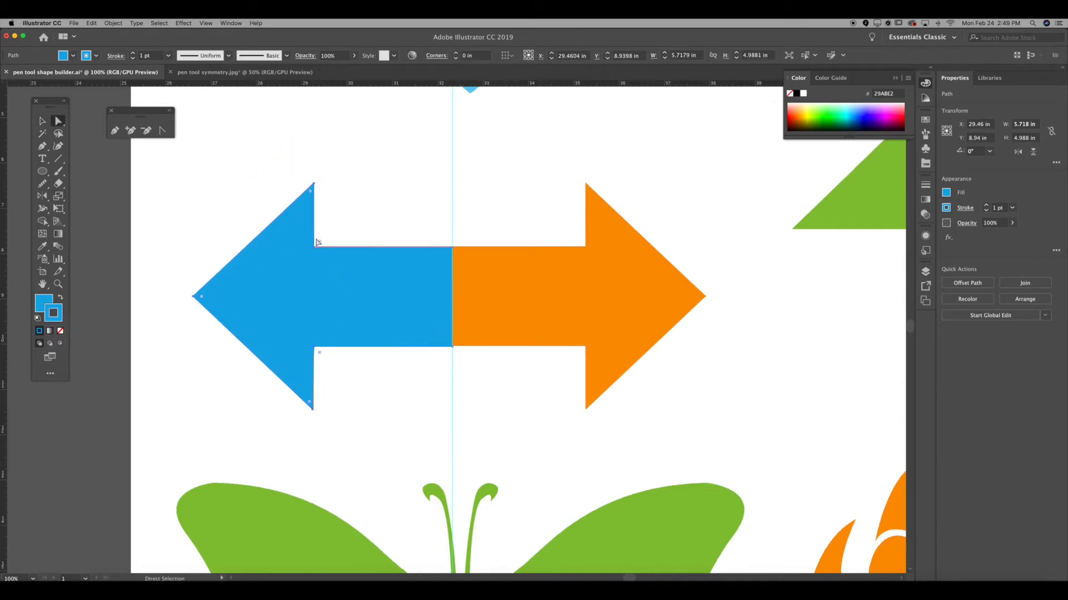
key("v")
left_click_drag(336, 281, 338, 252)
left_click(354, 216)
key("ctrl+z")
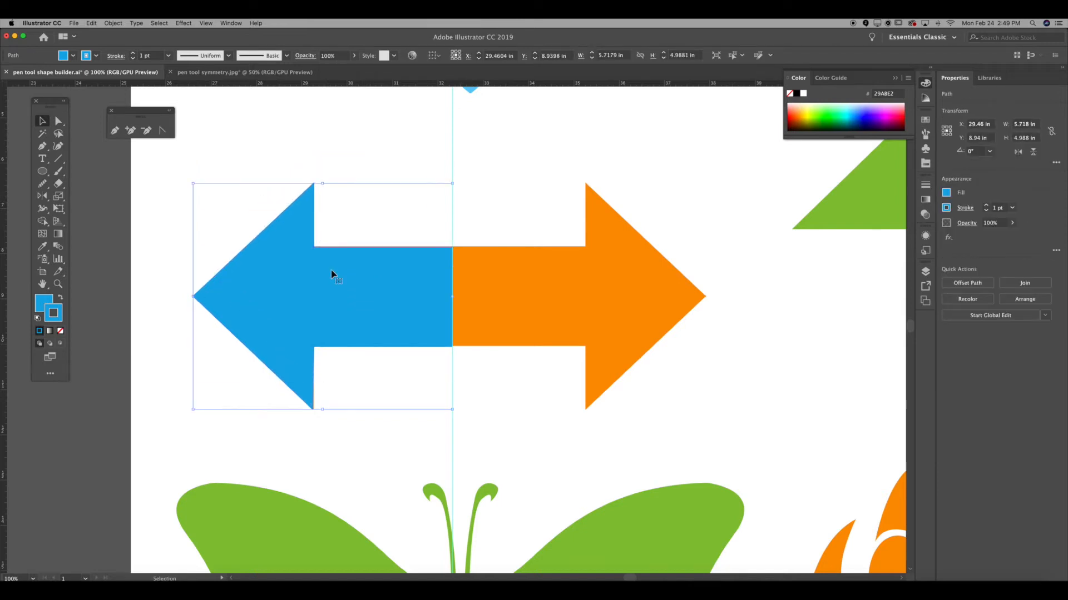
- Reflect the pasted half arrow across the vertical axis at 90°
right_click(331, 274)
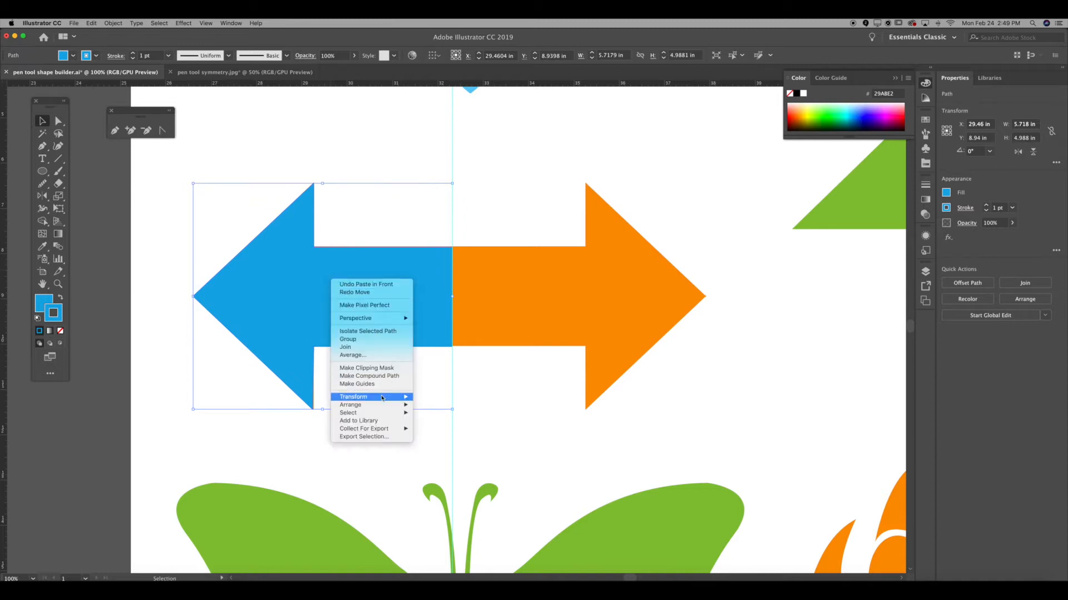
mouse_move(382, 398)
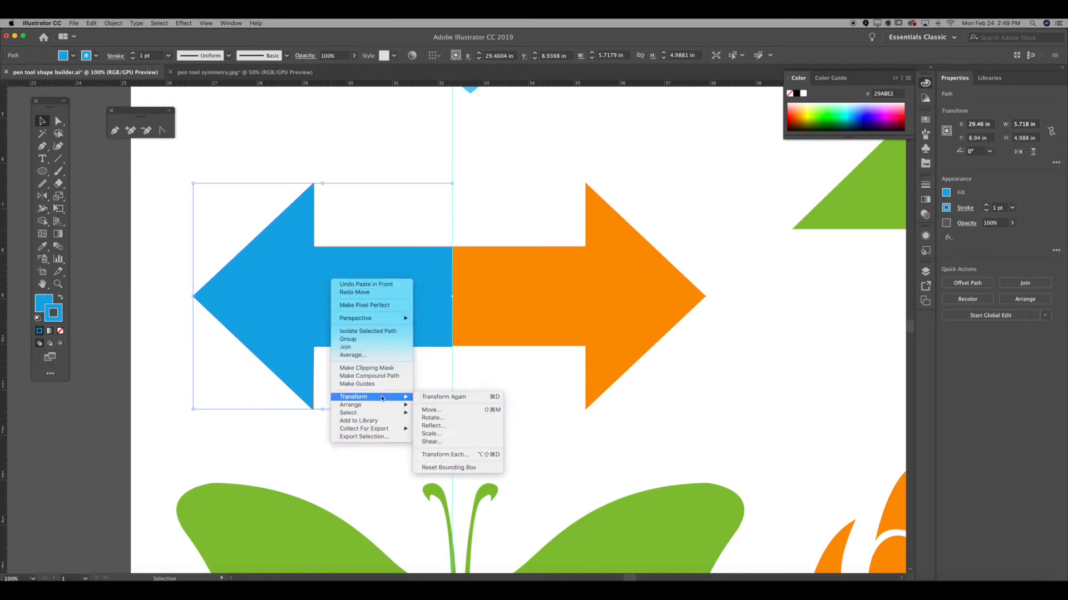
left_click(458, 427)
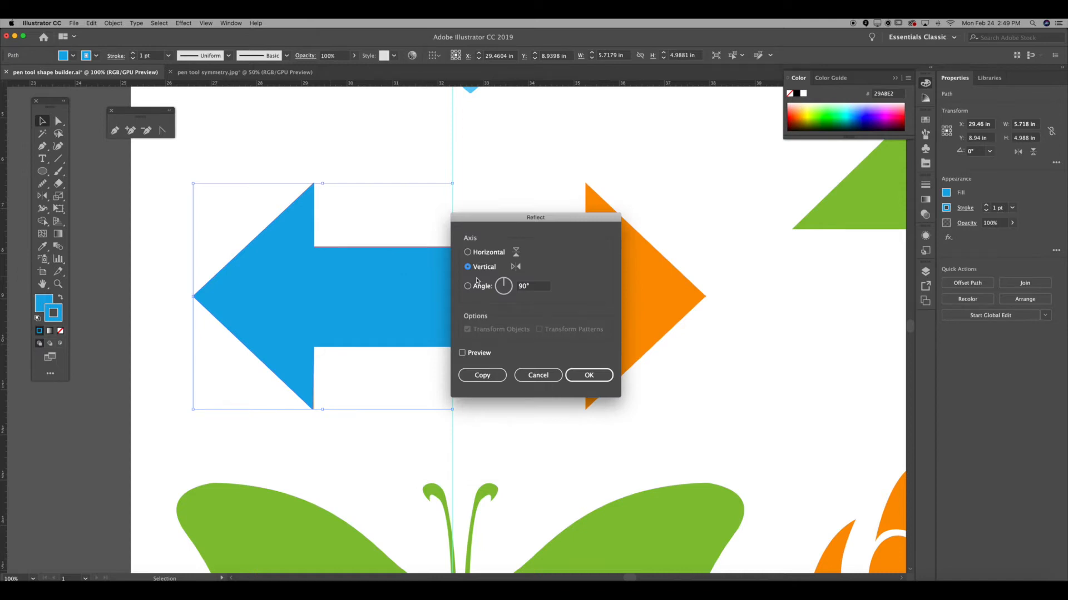
left_click(576, 378)
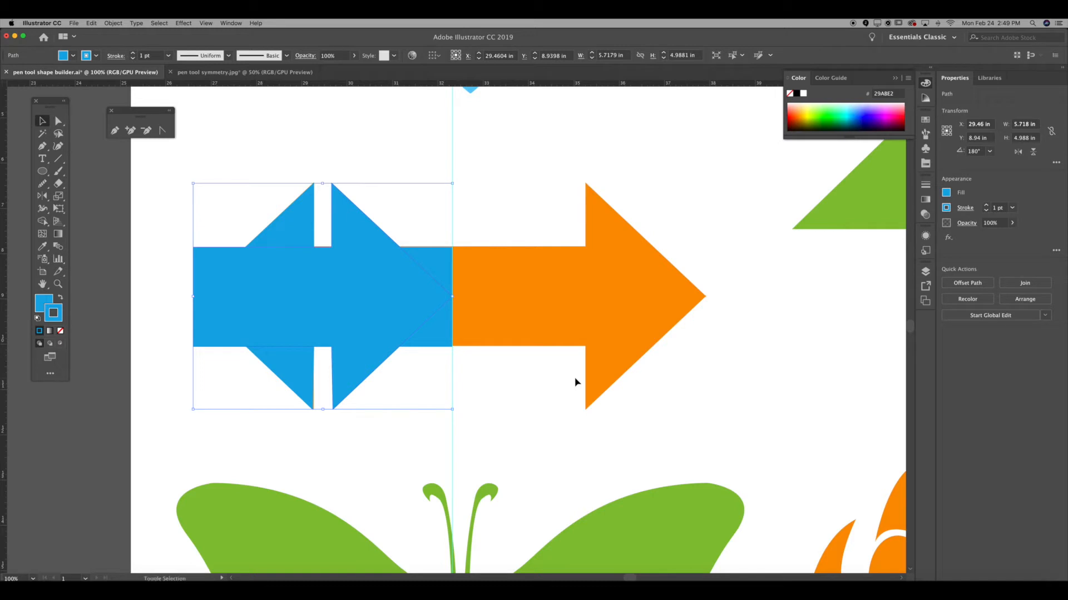
- Nudge the reflected half arrow horizontally to about X 35.15 in so its straight edge meets the center guide
key("shift+Right")
key("shift+Right")
key("shift+Right")
key("shift+Right")
key("shift+Right")
key("shift+Right")
key("shift+Right")
key("shift+Right")
key("shift+Right")
key("shift+Right")
key("shift+Right")
key("shift+Right")
key("shift+Right")
key("shift+Right")
key("shift+Right")
key("shift+Right")
key("shift+Right")
key("shift+Right")
key("shift+Right")
key("shift+Right")
key("shift+Right")
key("shift+Right")
key("shift+Right")
key("shift+Right")
key("shift+Right")
key("shift+Right")
key("shift+Right")
key("shift+Right")
key("shift+Right")
key("shift+Right")
key("shift+Right")
key("shift+Right")
key("shift+Right")
key("shift+Right")
key("shift+Right")
key("shift+Right")
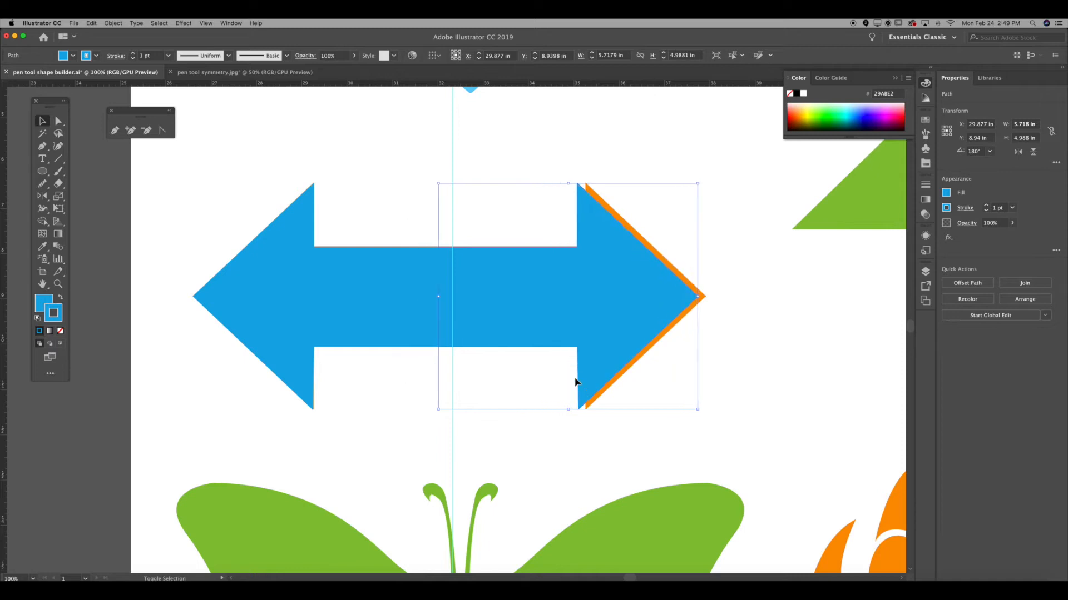
key("shift+Right")
key("shift+Right")
key("shift+Left")
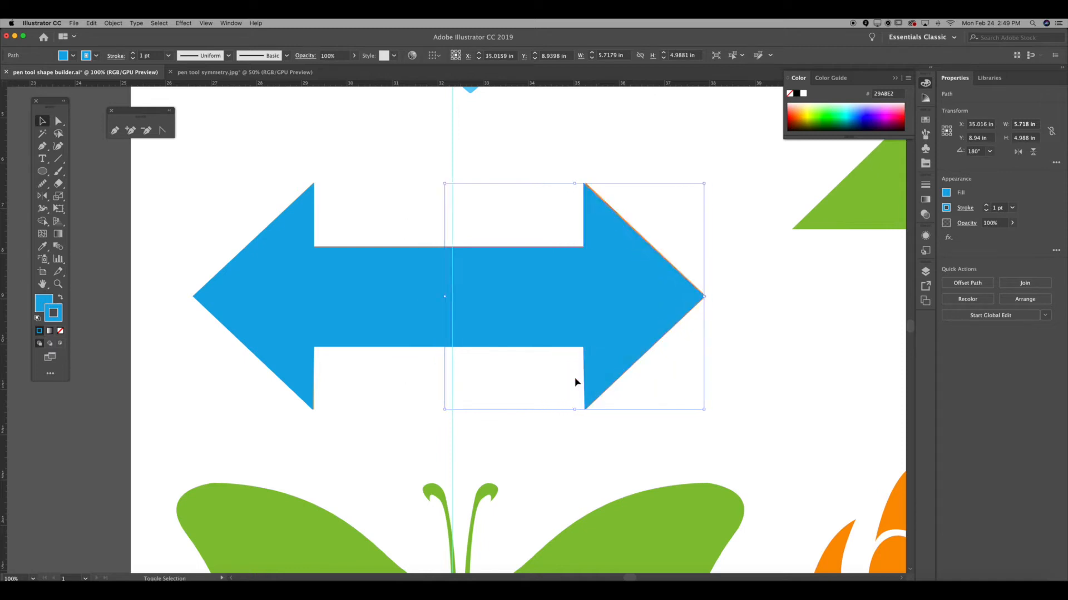
key("shift+Right")
scroll(519, 359, "up", 2)
scroll(367, 245, "right", 2)
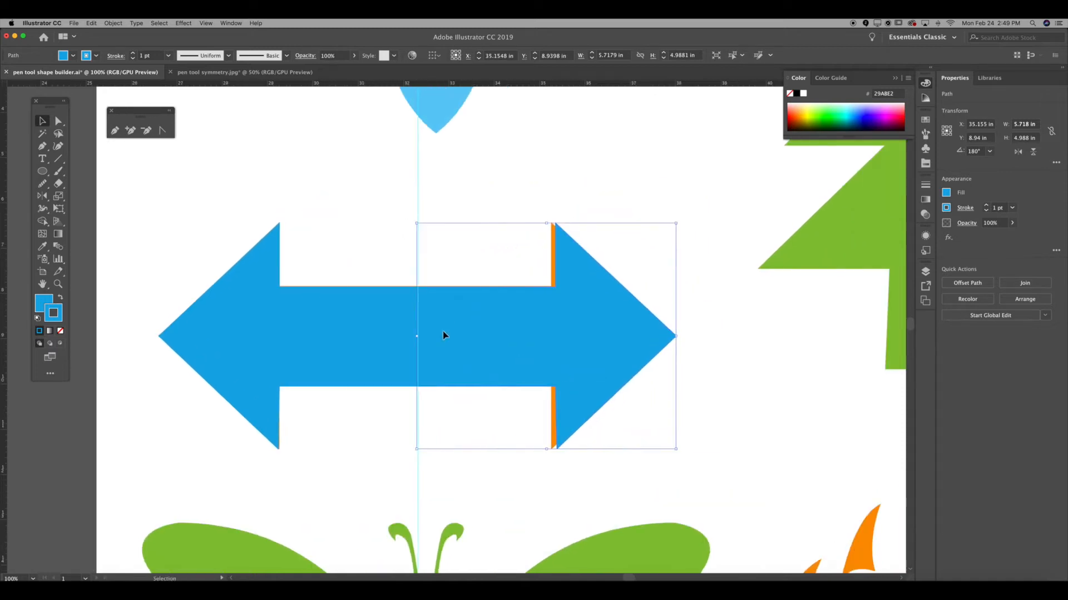
left_click(365, 266)
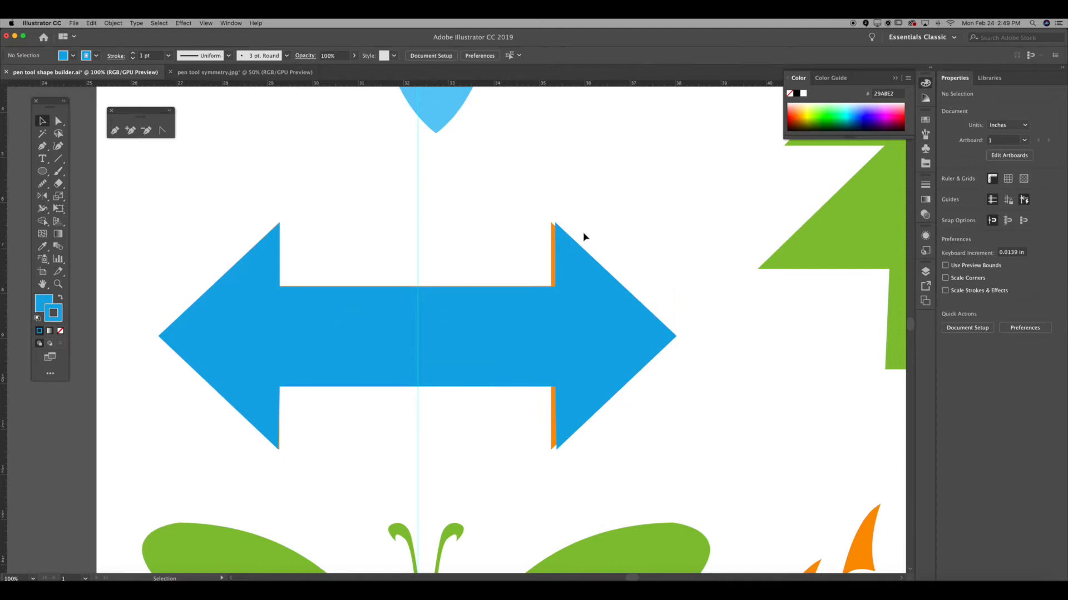
- Pull the two blue half arrows apart to check that they are separate pieces, and undo both moves
left_click_drag(506, 314, 628, 244)
left_click_drag(278, 353, 220, 263)
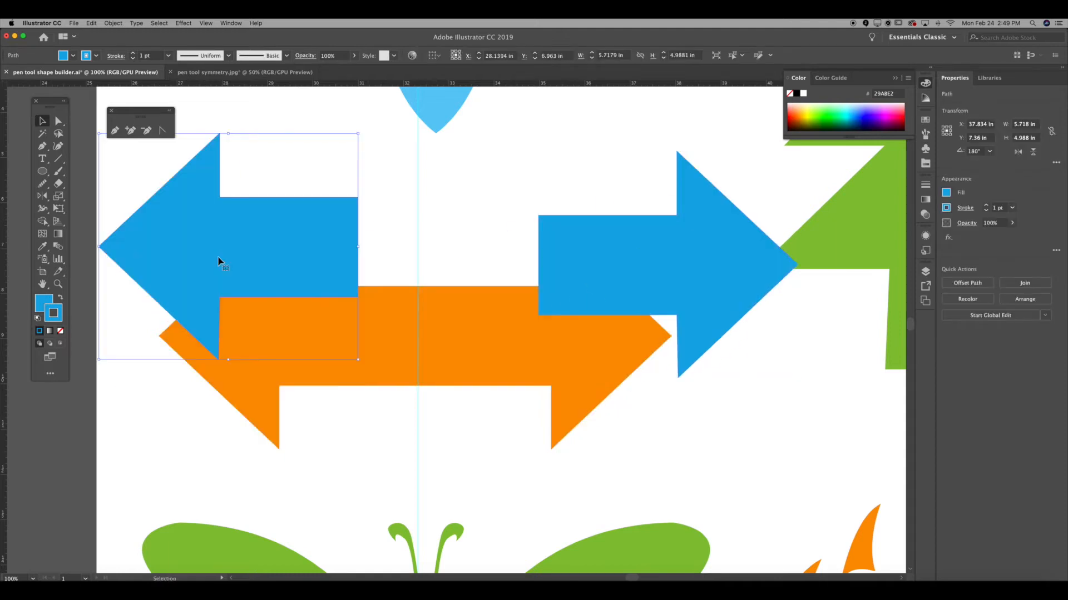
key("ctrl+z")
key("ctrl+z")
left_click(177, 272)
left_click(231, 314)
key("ctrl+shift+a")
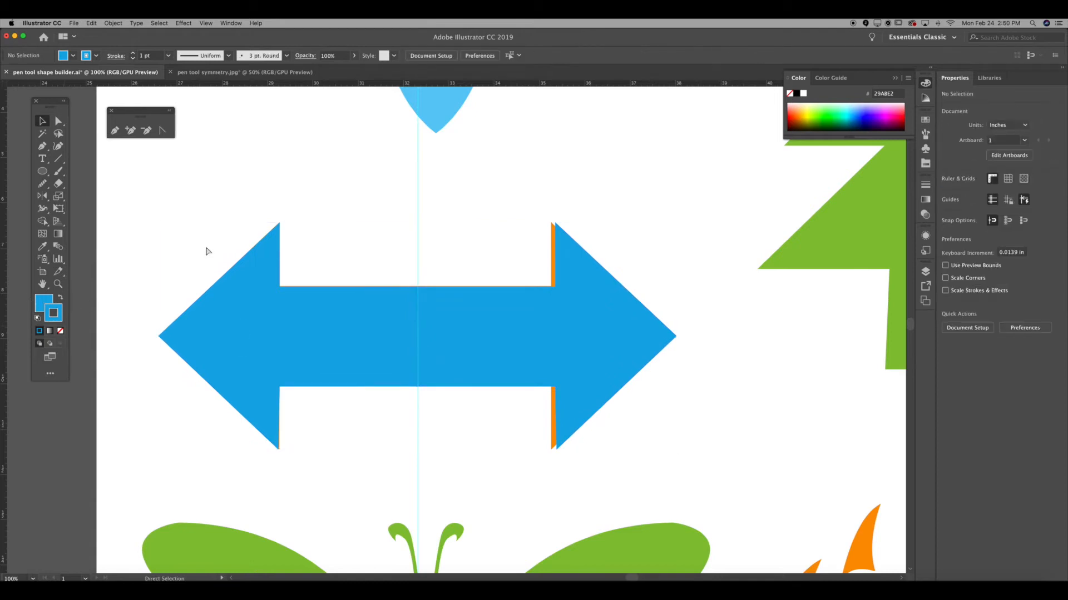
- Move both blue half arrows together onto the empty artboard, centered at about X 11.41 in, Y 9.74 in
key("super+minus")
key("super+minus")
key("super+minus")
left_click(425, 344)
left_click(478, 335, "shift")
left_click_drag(477, 336, 382, 284)
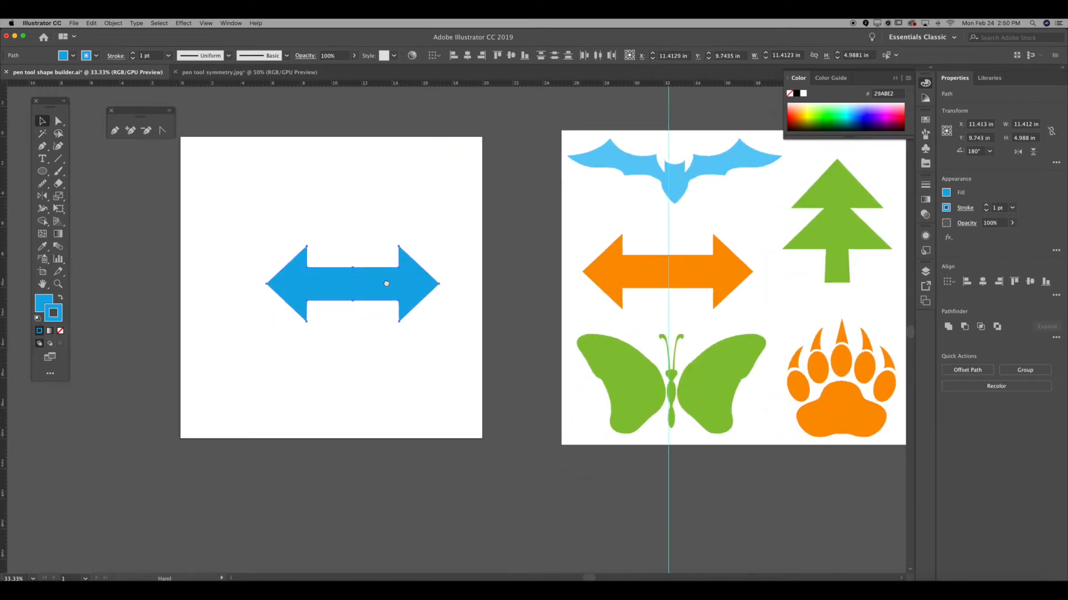
- Remove the fill from both half arrows, keeping only their blue outlines
left_click(41, 300)
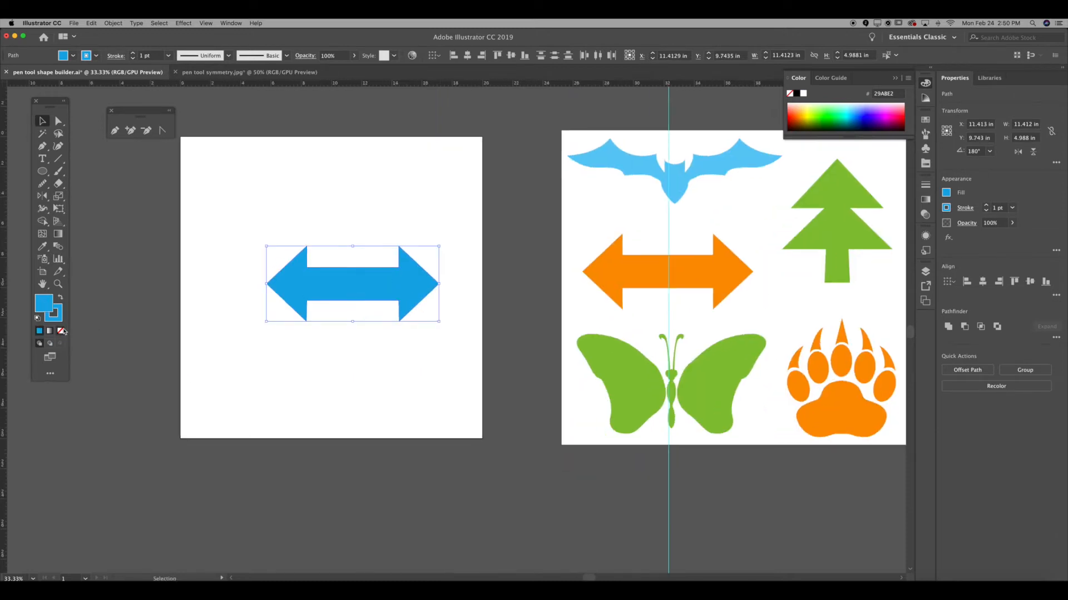
left_click(62, 331)
left_click(229, 328)
- Offset the right half arrow slightly to the right, leaving a small horizontal gap between the halves' open ends, without any vertical shift
key("super+equal")
key("super+equal")
key("super+equal")
key("super+equal")
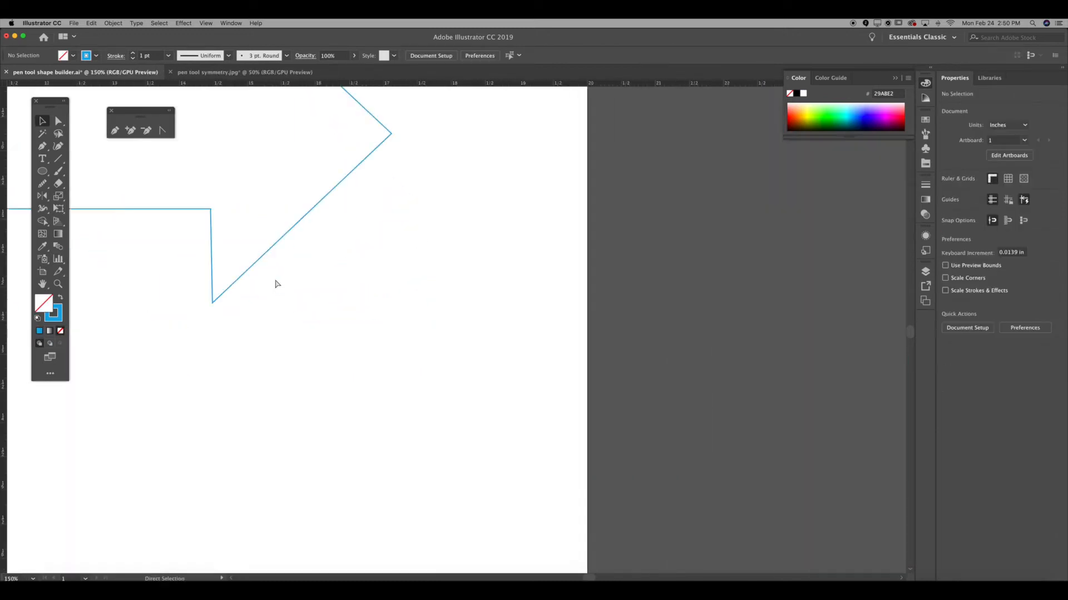
left_click_drag(249, 276, 532, 306)
left_click_drag(308, 274, 422, 399)
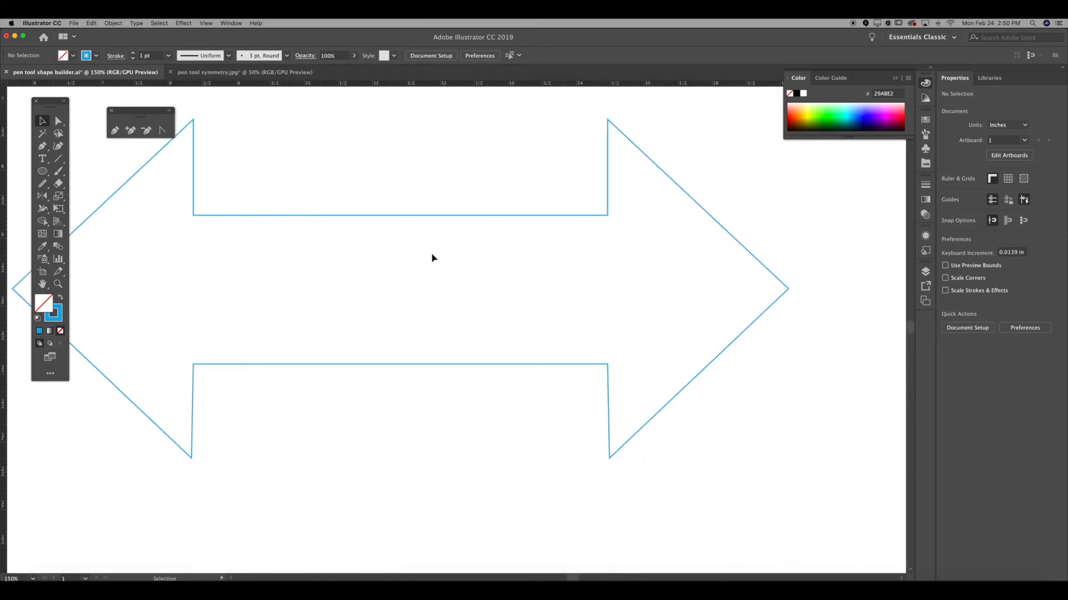
left_click(436, 219)
key("shift+Up")
left_click(482, 428)
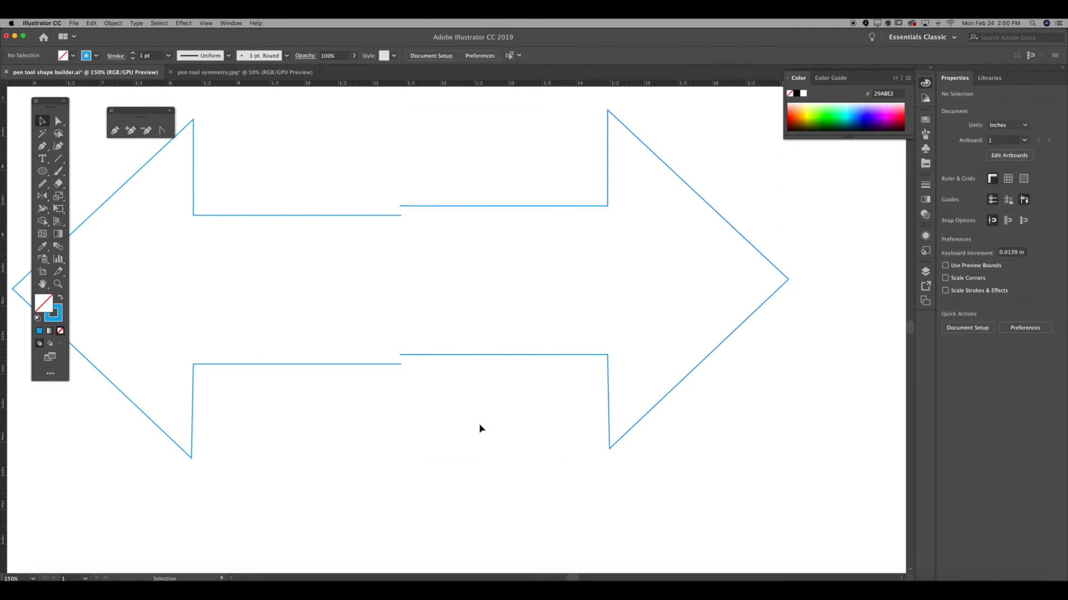
key("super+z")
key("super+z")
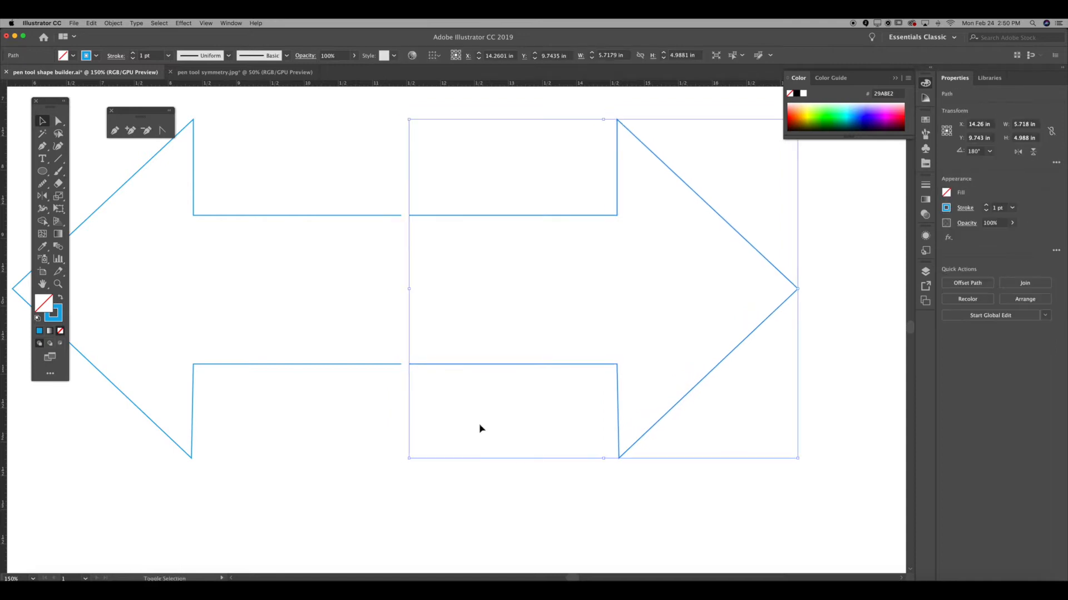
left_click(387, 222)
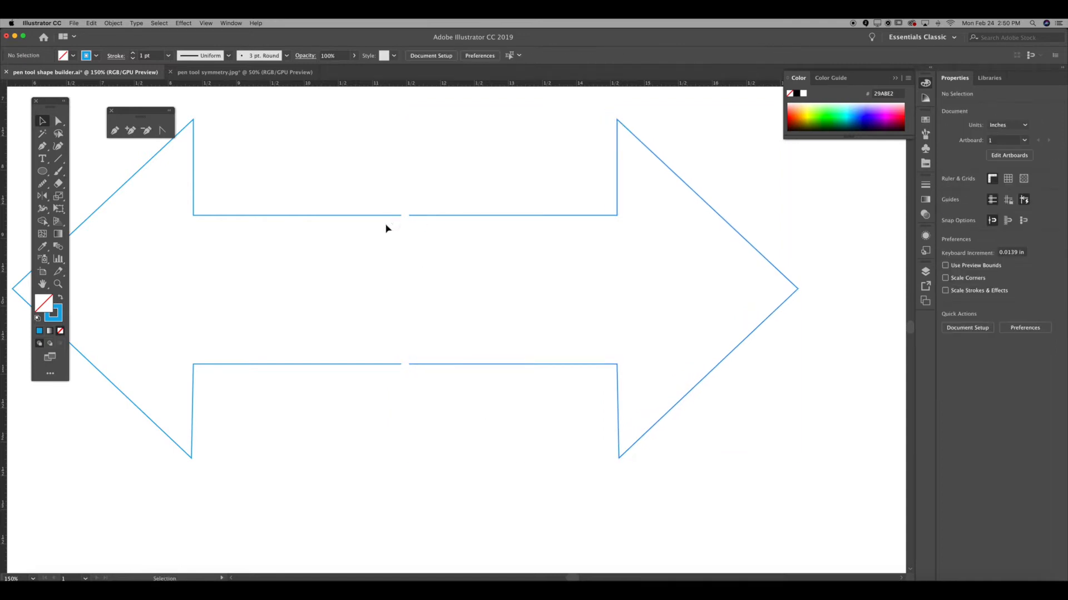
- Try to join the two half arrow paths while both are fully selected, and undo the join
key("super+equal")
key("super+equal")
key("super+equal")
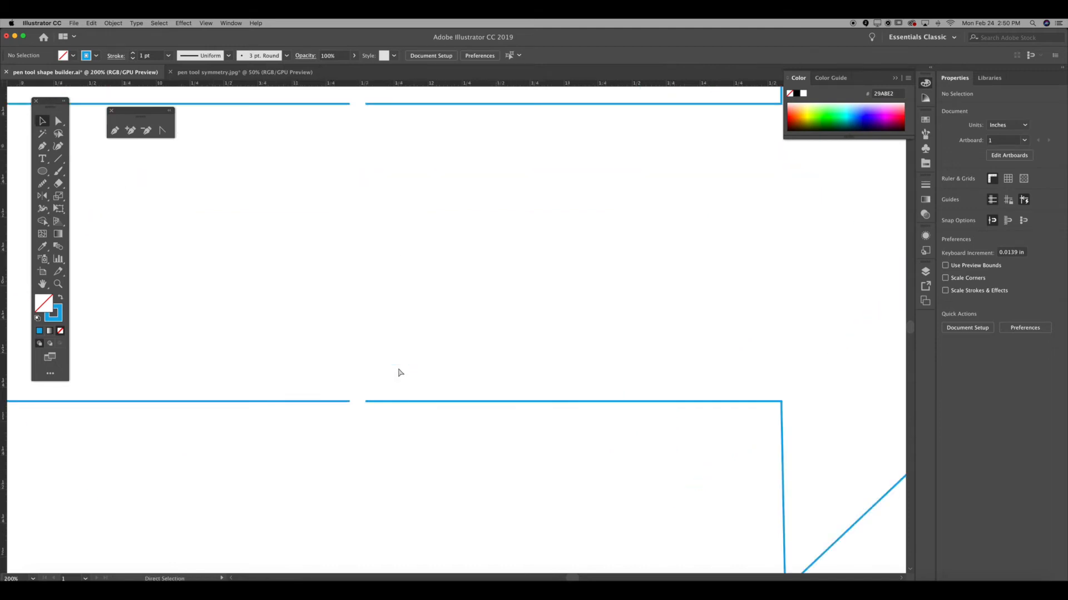
left_click_drag(399, 375, 422, 458)
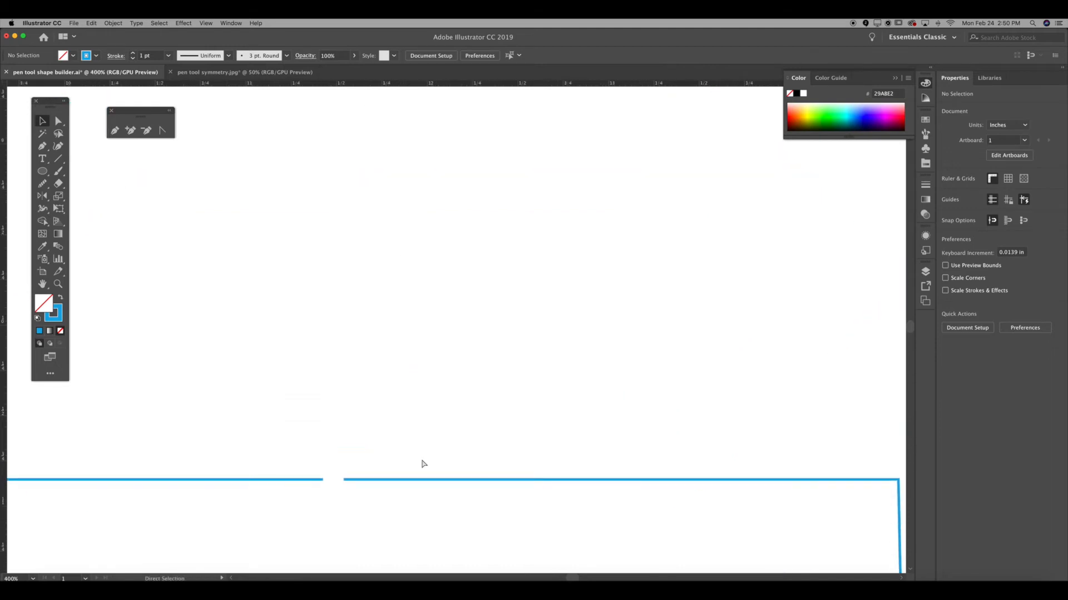
key("super+minus")
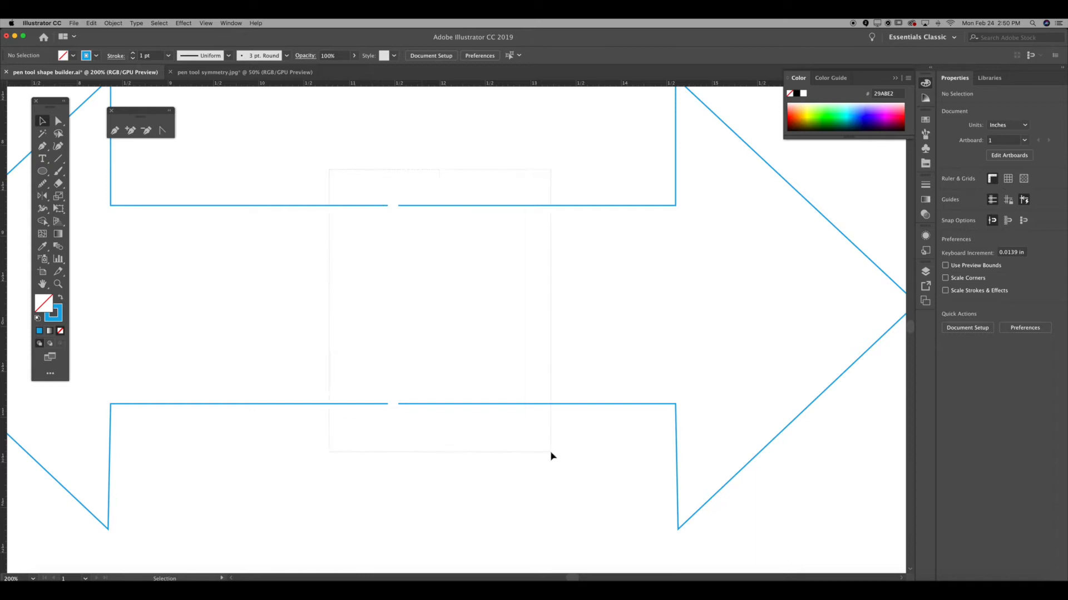
left_click_drag(329, 170, 551, 455)
right_click(551, 456)
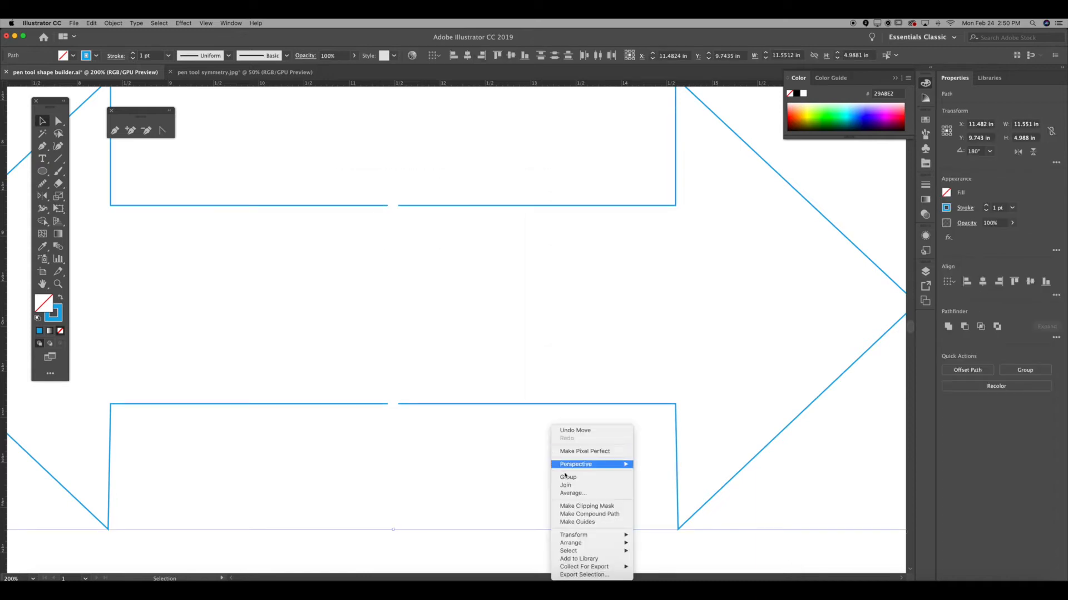
left_click(516, 472)
key("a")
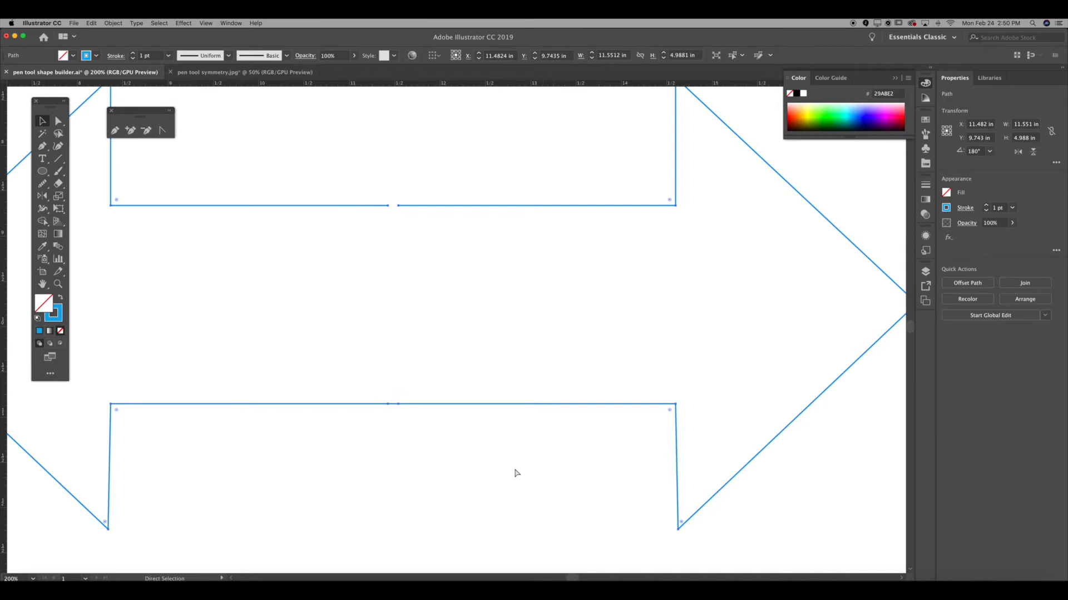
scroll(515, 471, "up", 3)
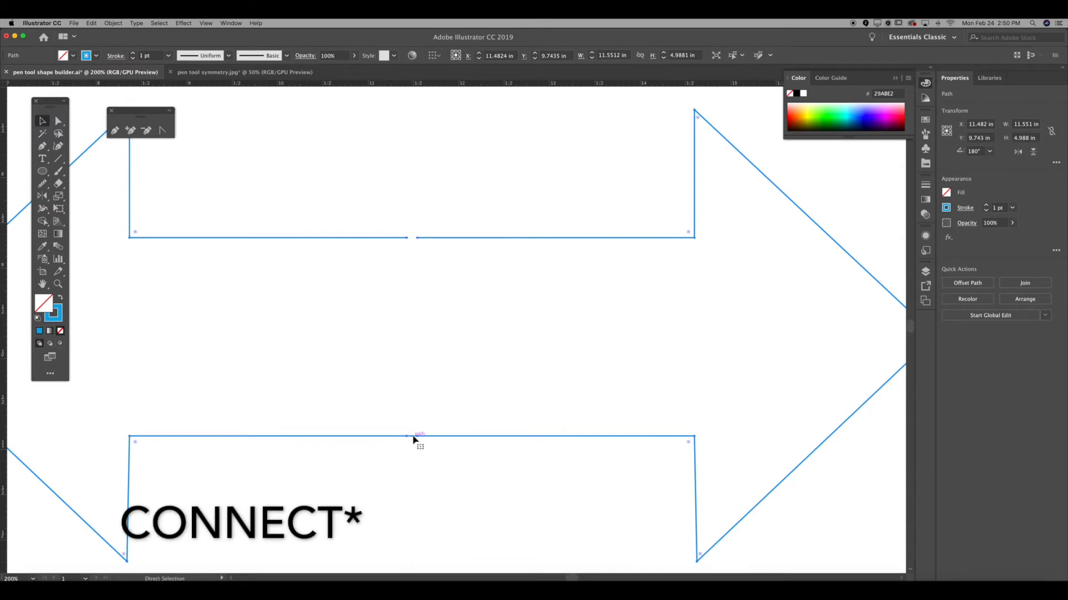
key("super+z")
- Try to join the open ends at the arrow's lower gap, and undo the attempt
key("a")
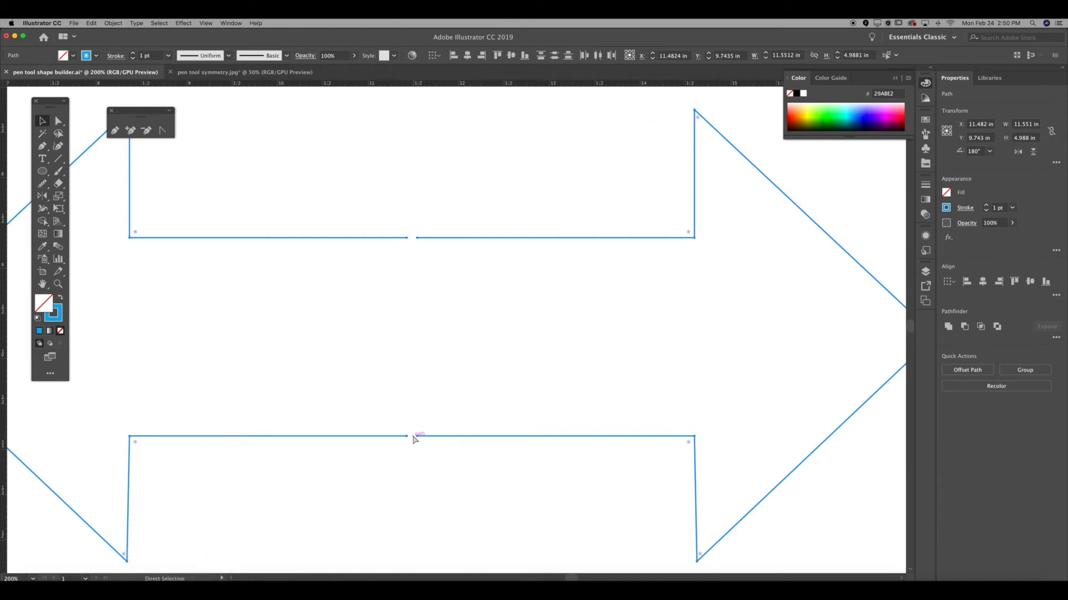
left_click(414, 438)
key("super+j")
key("super+z")
key("super+z")
scroll(412, 439, "up", 2)
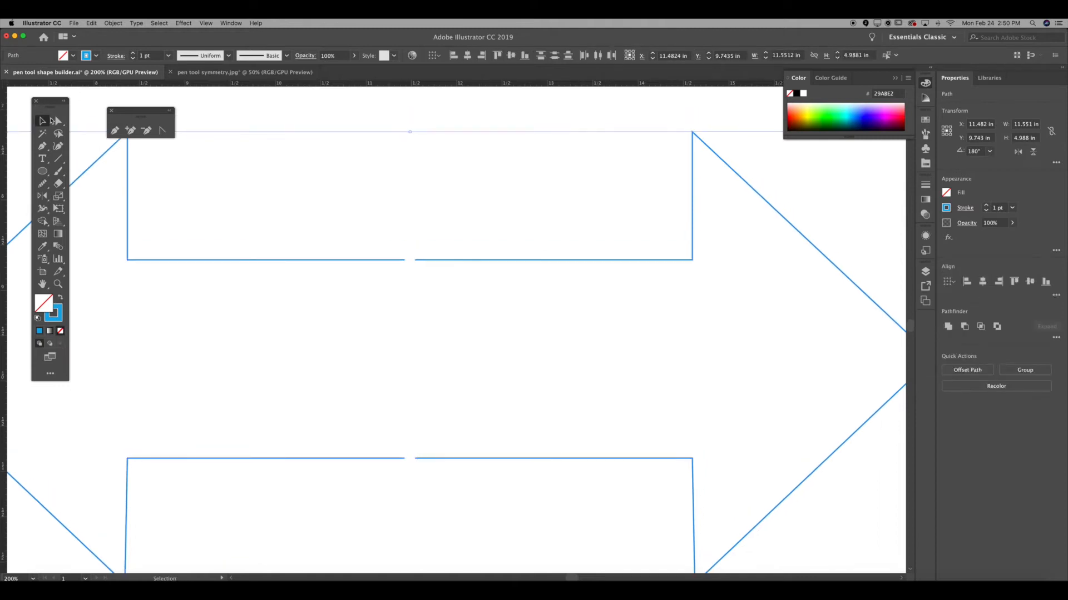
- Join the facing open anchor points at the double arrow's upper gap and again at its lower gap, closing the path
left_click(57, 121)
left_click(414, 259)
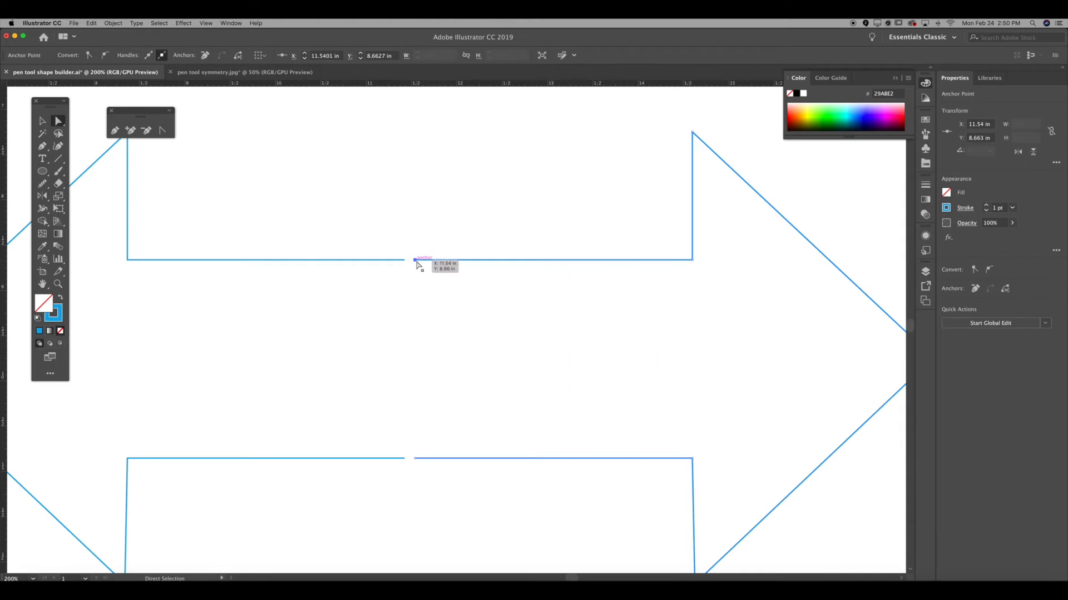
left_click(405, 260, "shift")
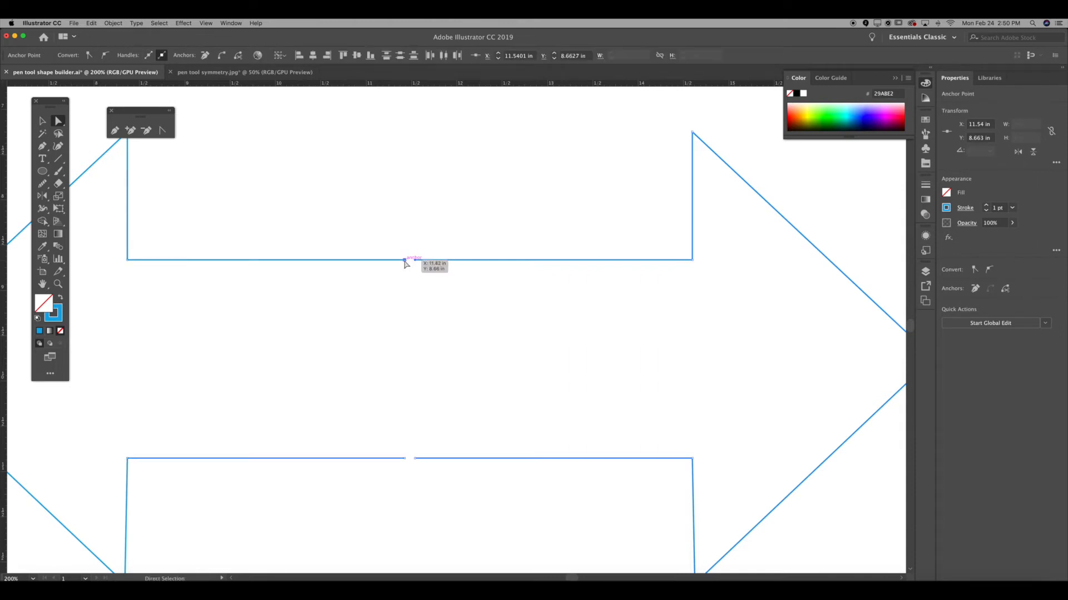
key("super+j")
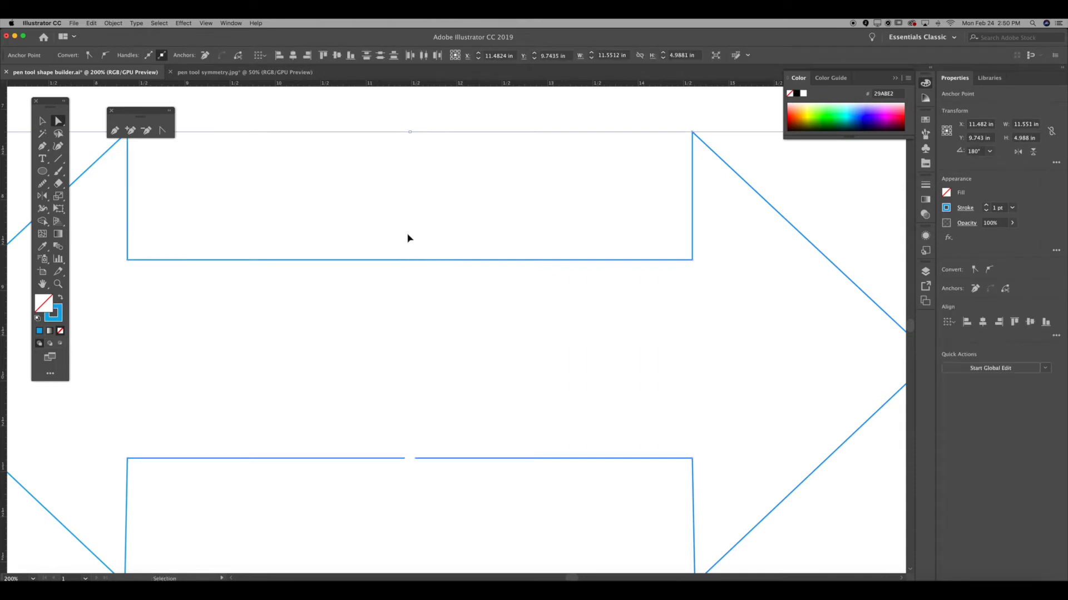
left_click(405, 459)
left_click(405, 459, "shift")
key("super+j")
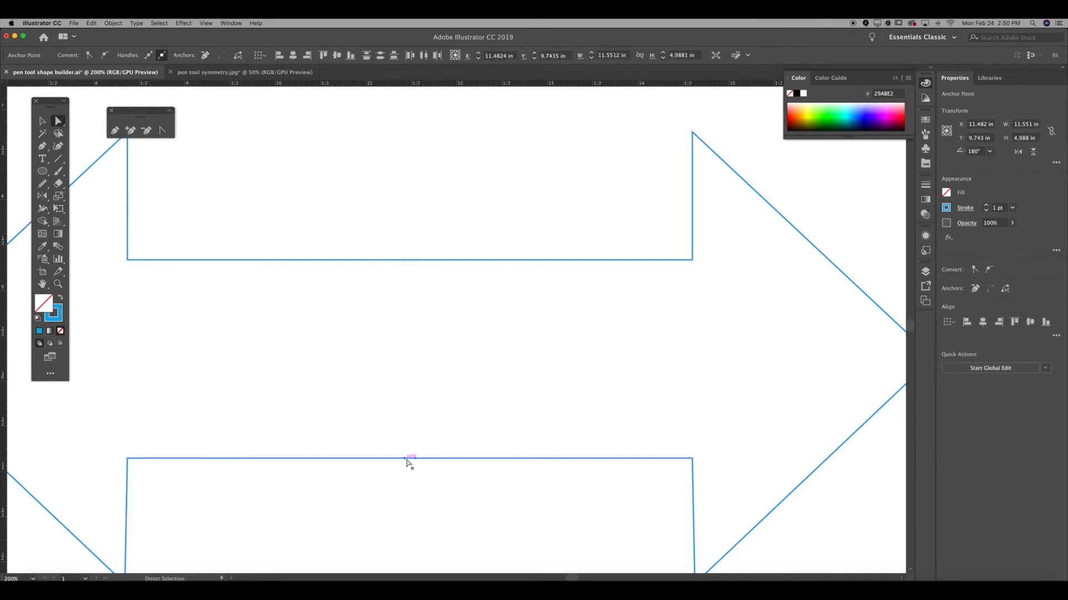
key("v")
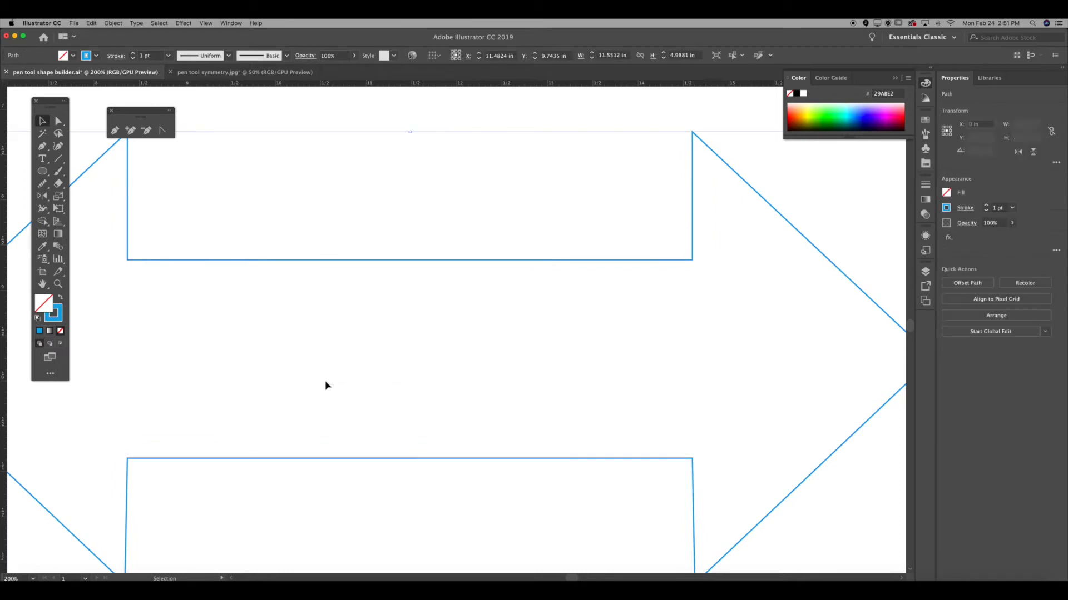
- Fill the closed double arrow with the same blue as its stroke and deselect it
left_click_drag(63, 314, 260, 305)
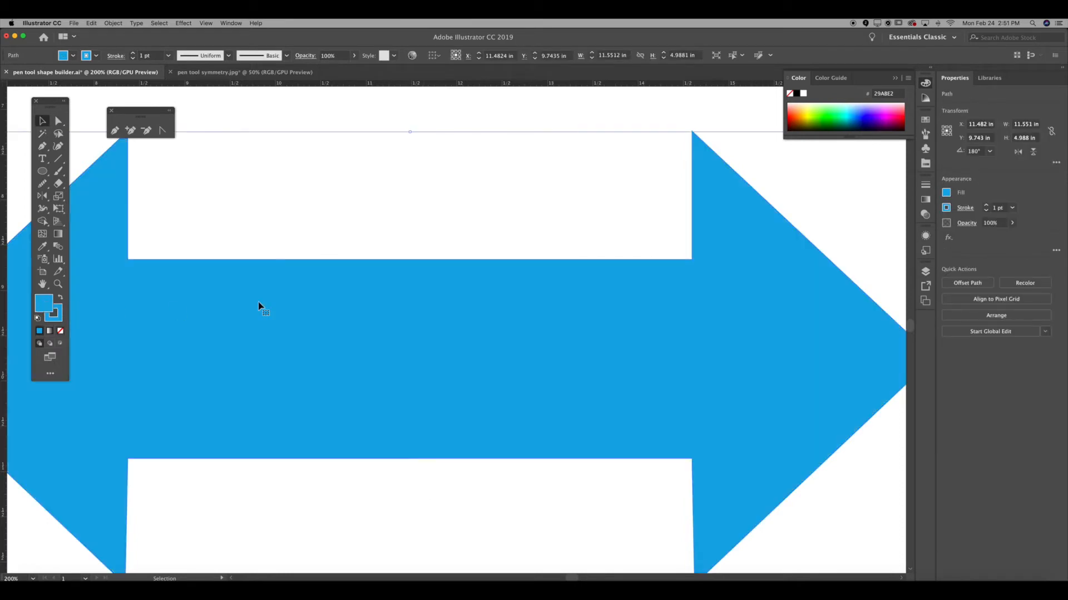
left_click(322, 241)
key("super+minus")
key("super+minus")
key("super+minus")
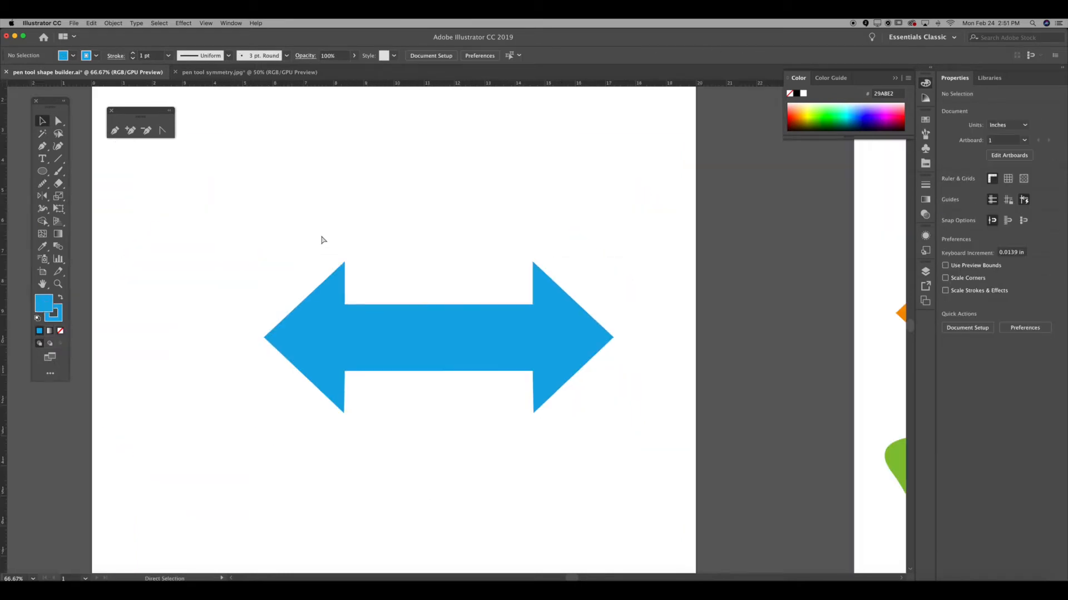
- Scale the blue double arrow down to about 7.25 in wide with a reduced height, and move it toward the artboard's upper left
left_click_drag(431, 332, 415, 240)
left_click_drag(423, 245, 407, 331)
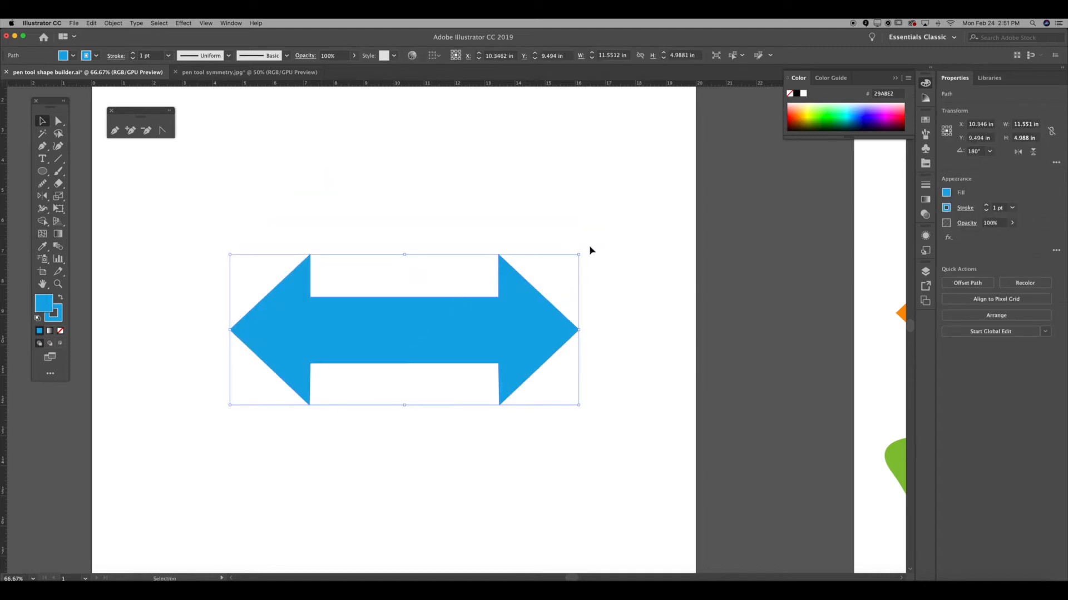
left_click_drag(579, 328, 448, 329)
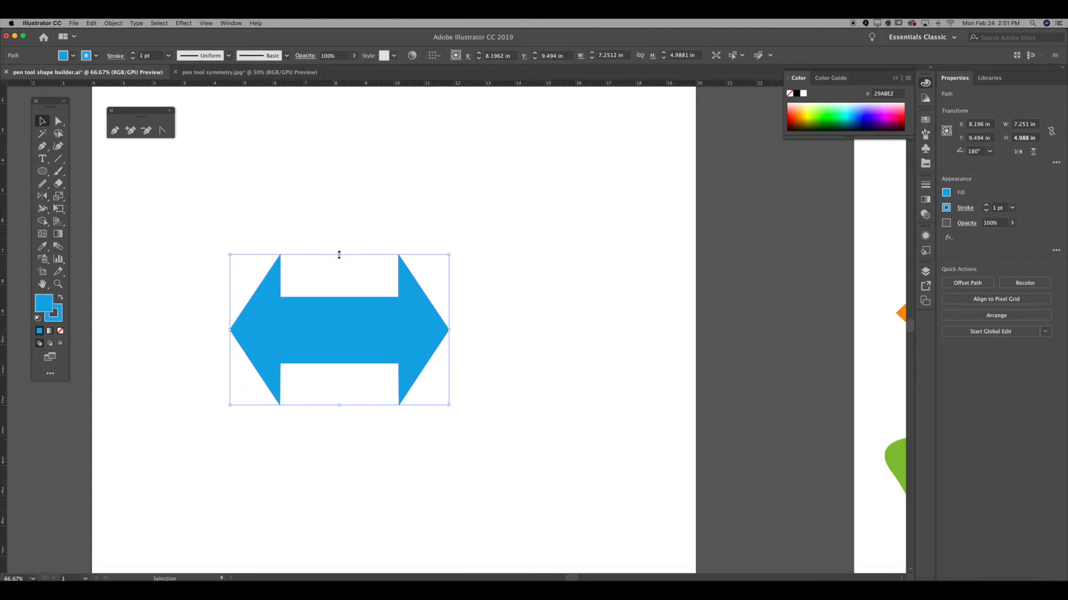
left_click_drag(339, 255, 339, 310)
left_click(348, 321)
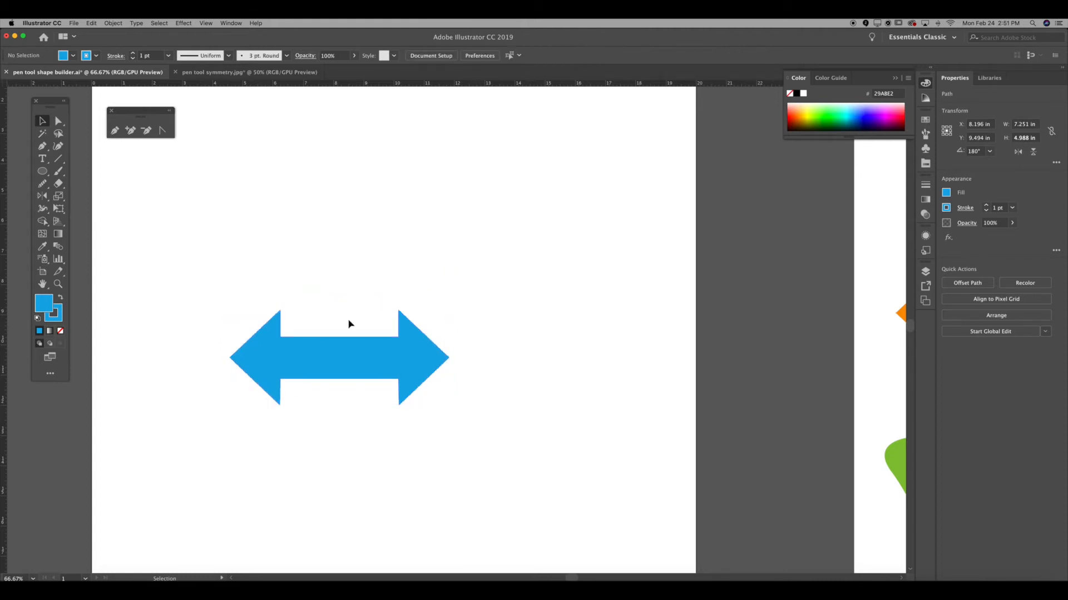
left_click_drag(340, 373, 316, 254)
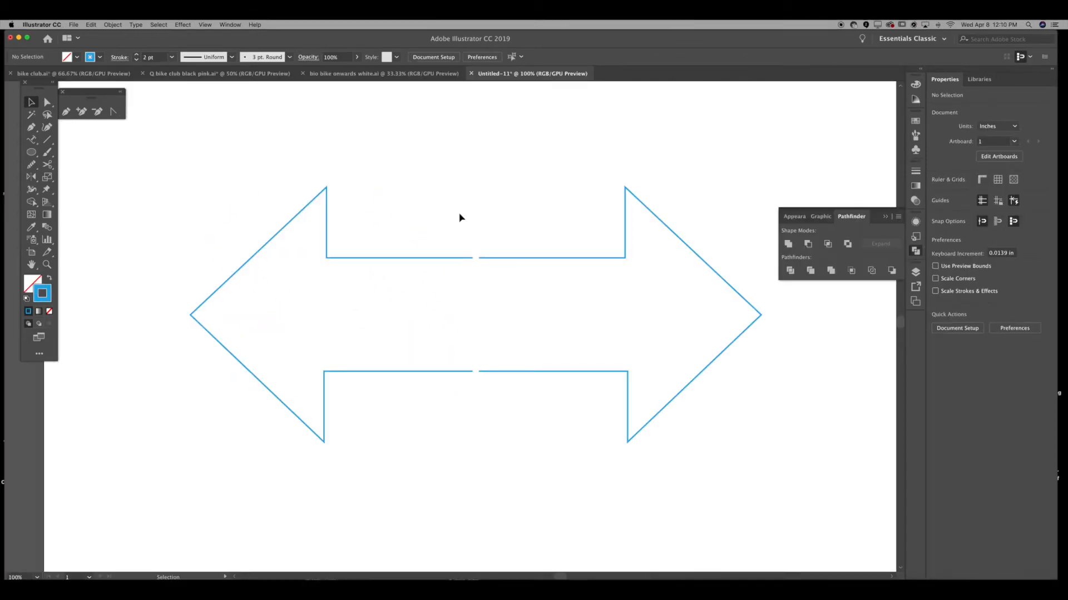
- Try to unite the two separated half arrows with the Pathfinder's Unite mode, and undo it
left_click(919, 256)
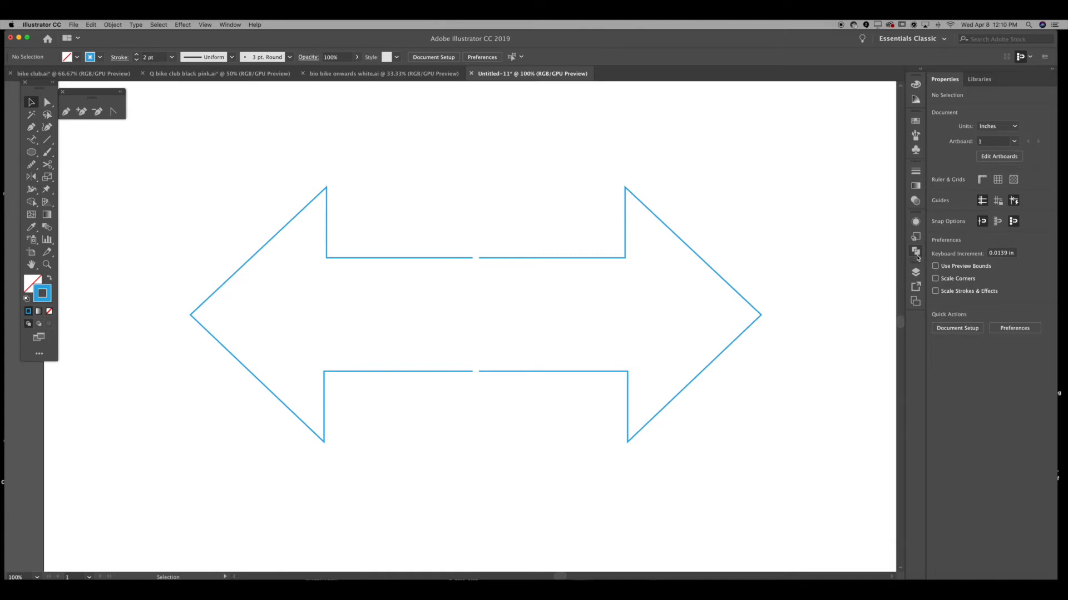
left_click(919, 253)
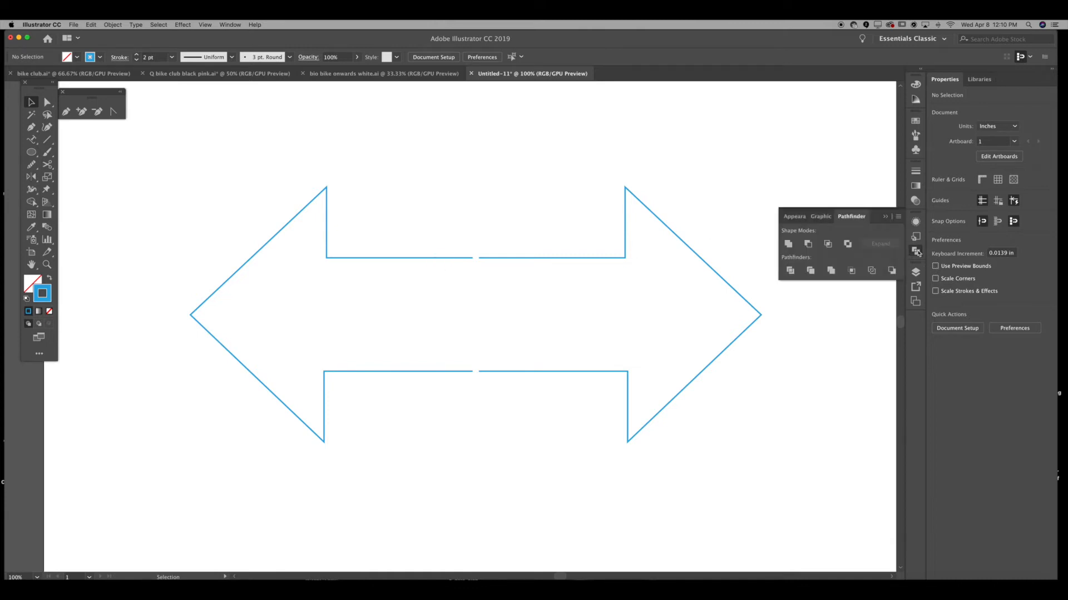
left_click_drag(367, 191, 598, 417)
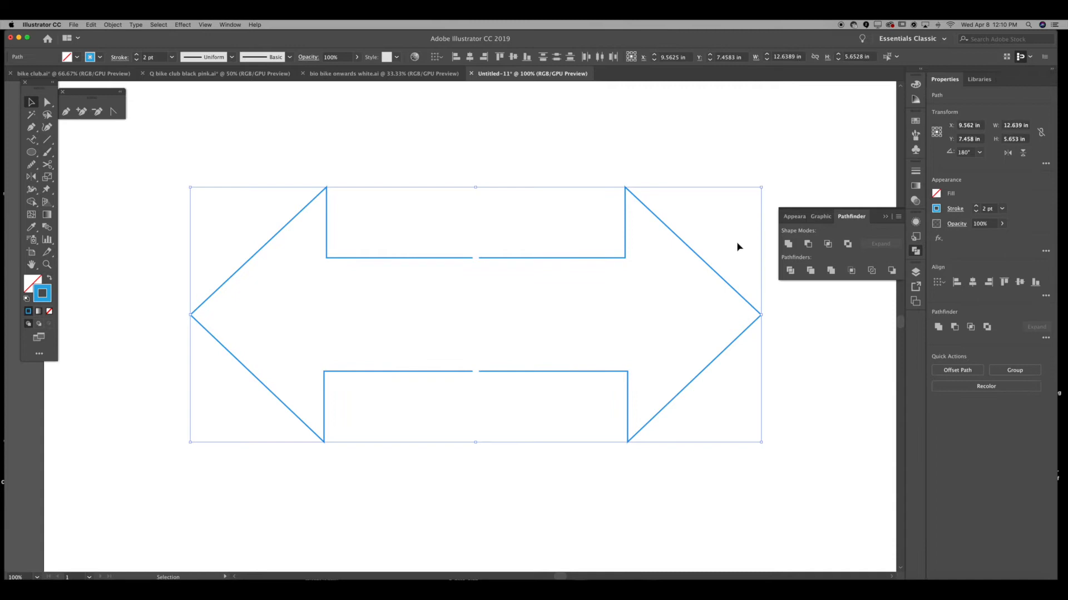
left_click(789, 245)
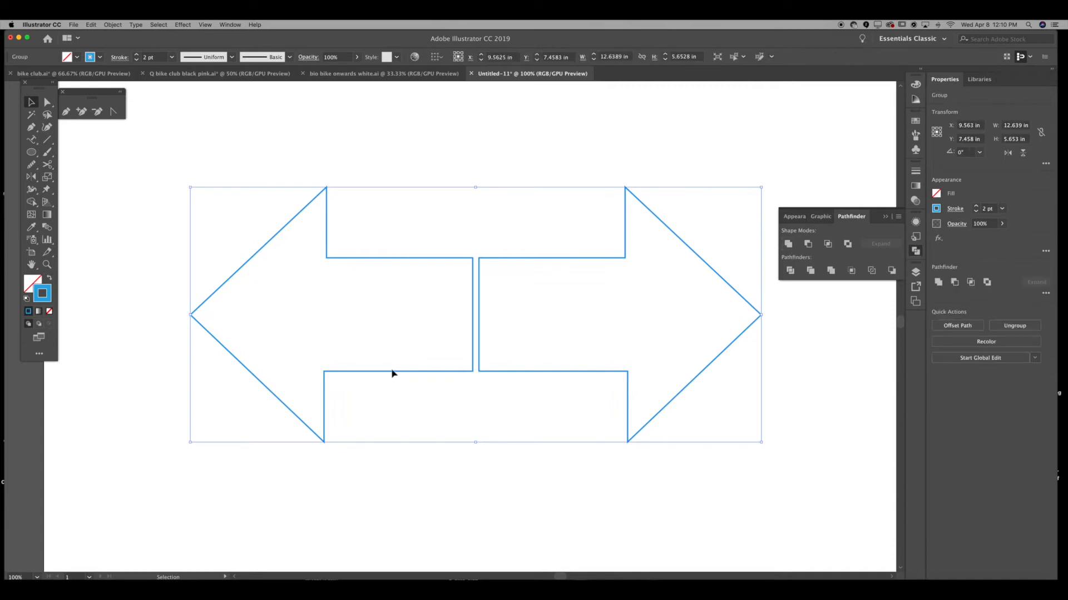
left_click(465, 260)
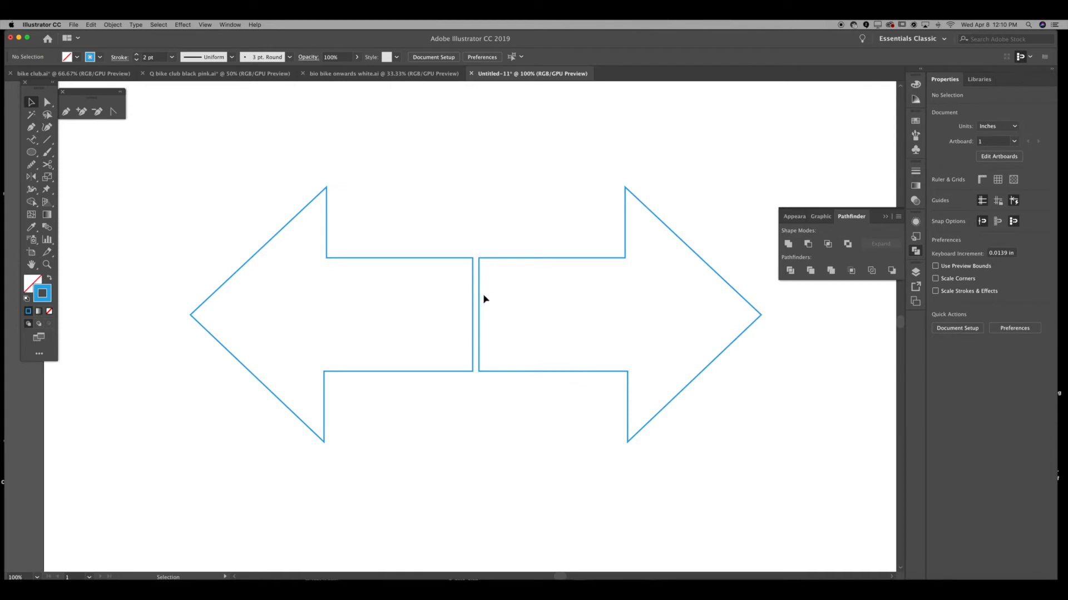
key("super+z")
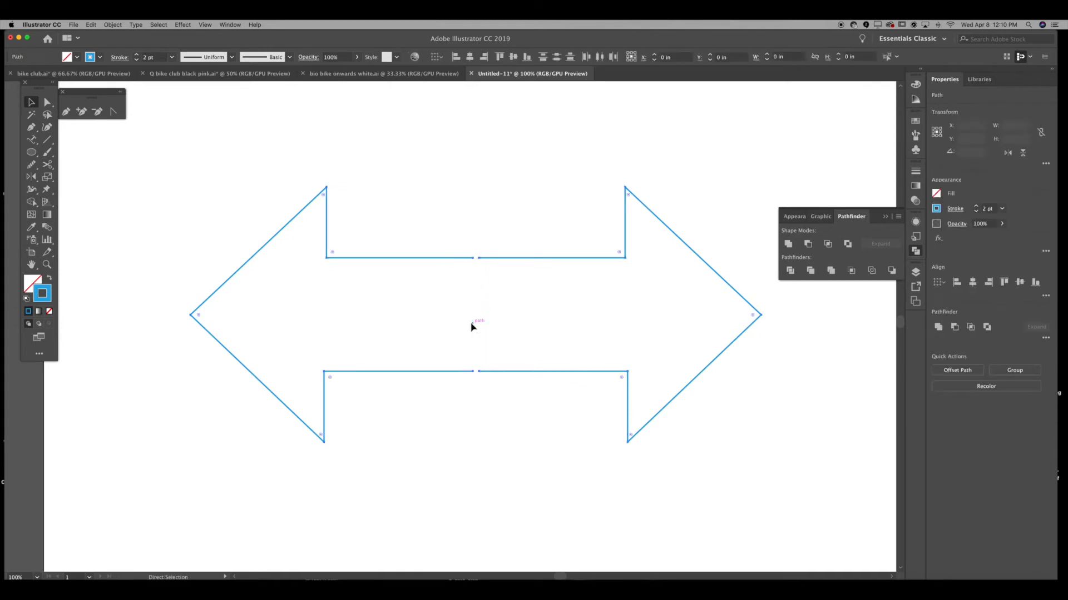
- Nudge the right half arrow left until its ends meet the left half, and unite both halves with Pathfinder
left_click_drag(451, 240, 496, 282)
left_click(497, 282)
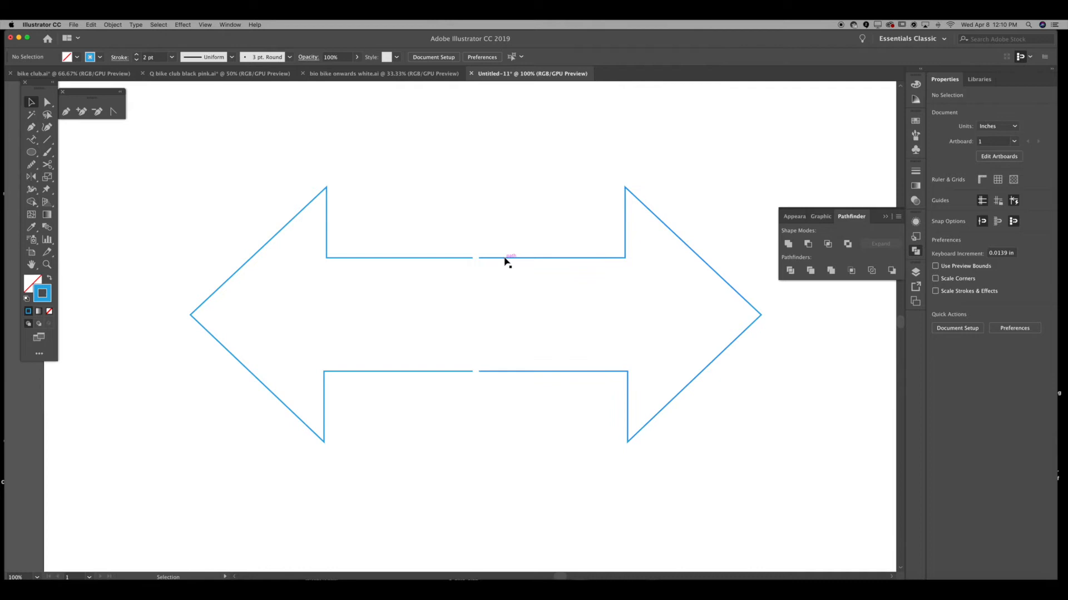
left_click(505, 259)
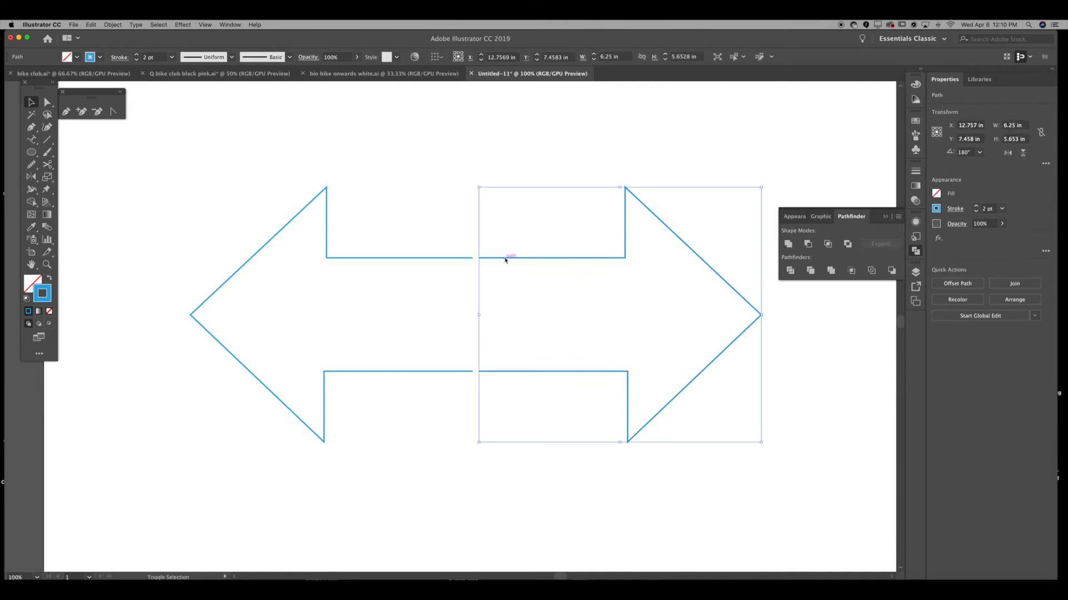
key("shift+Left")
left_click_drag(418, 223, 537, 423)
left_click(788, 243)
left_click(496, 224)
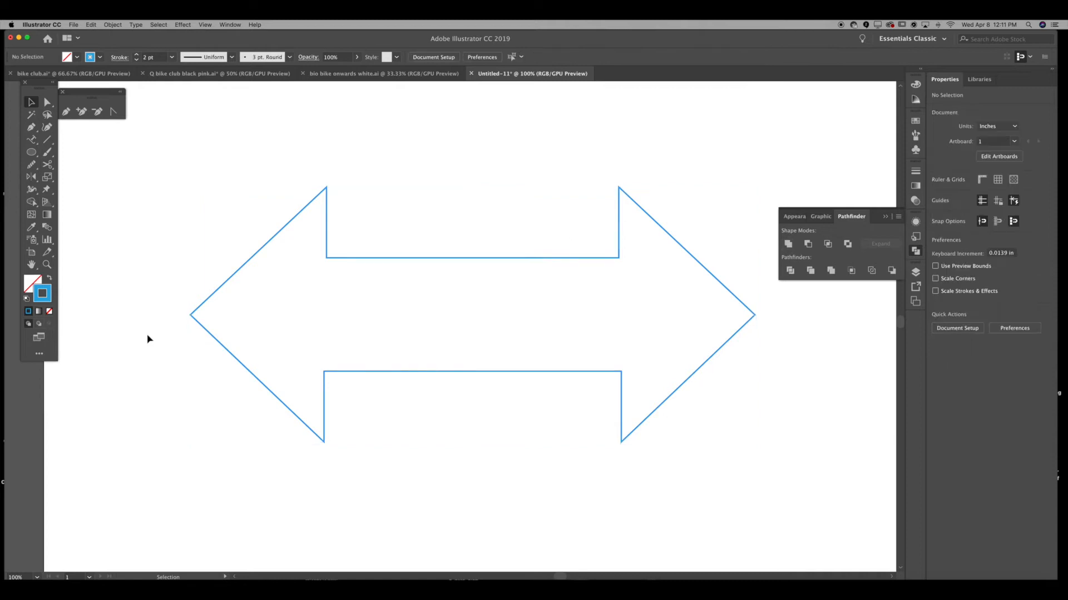
- Swap the fill and stroke colours of the united double arrow and deselect it
left_click(350, 258)
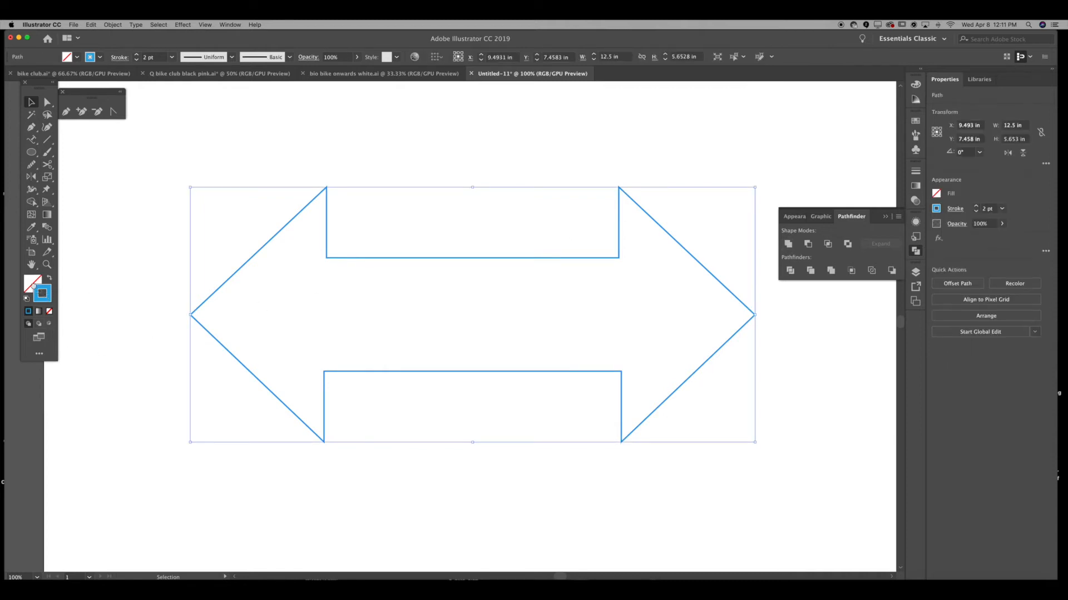
left_click(49, 278)
left_click(190, 250)
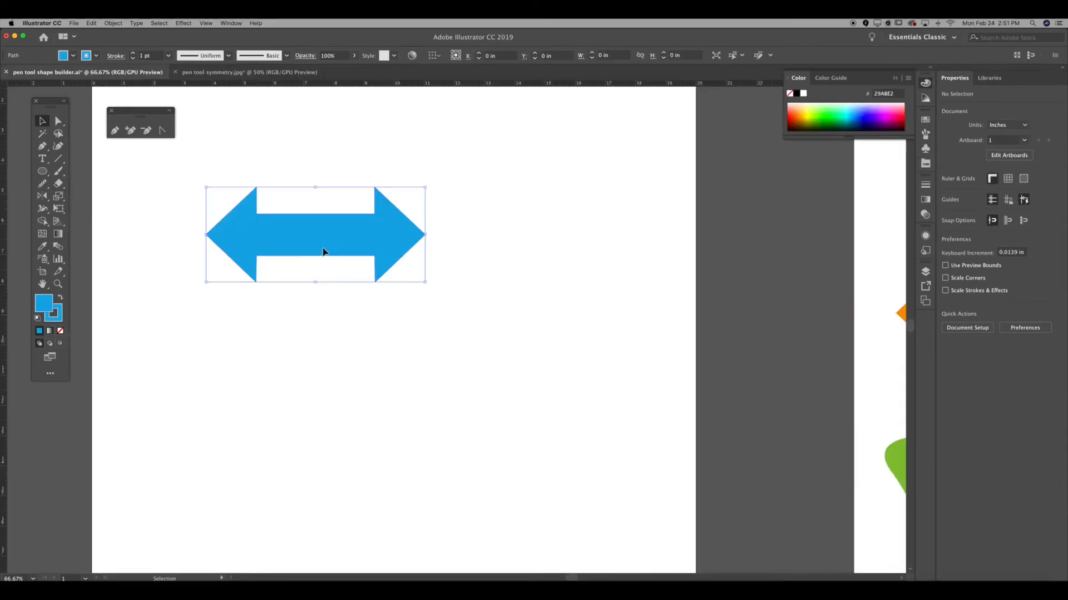
- In the pen tool shape builder document, move the blue double arrow off the artboard to its left side
left_click_drag(344, 254, 274, 204)
key("ctrl+minus")
key("ctrl+minus")
key("ctrl+minus")
left_click_drag(455, 330, 318, 316)
left_click(565, 312)
left_click_drag(565, 312, 332, 215)
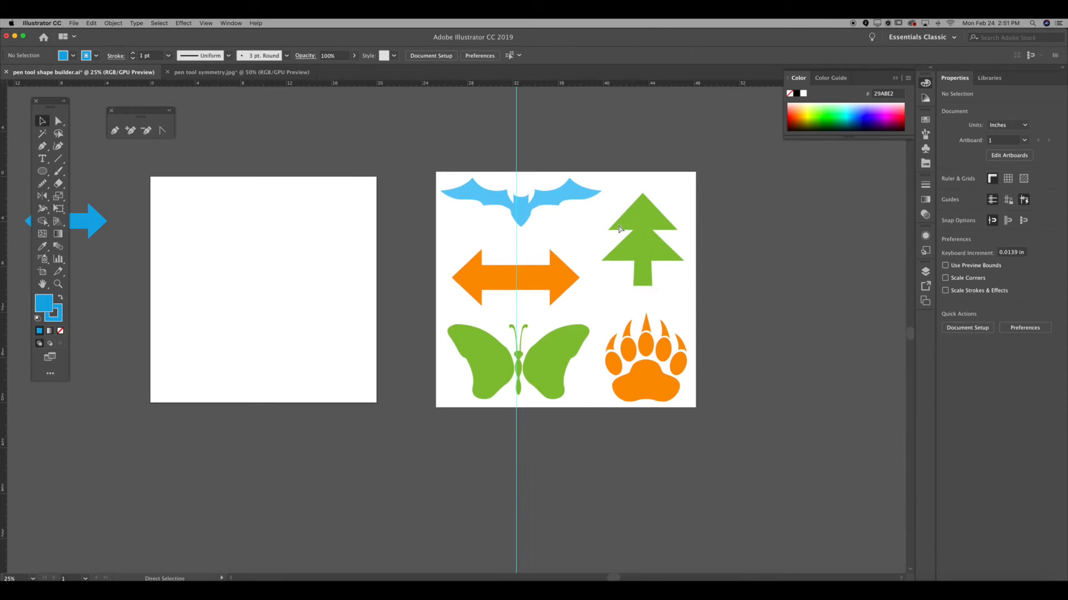
- Prepare the Pen tool with no fill and place a vertical guide through the green tree's tip and centre
key("ctrl+plus")
key("ctrl+plus")
key("ctrl+plus")
left_click_drag(617, 224, 404, 325)
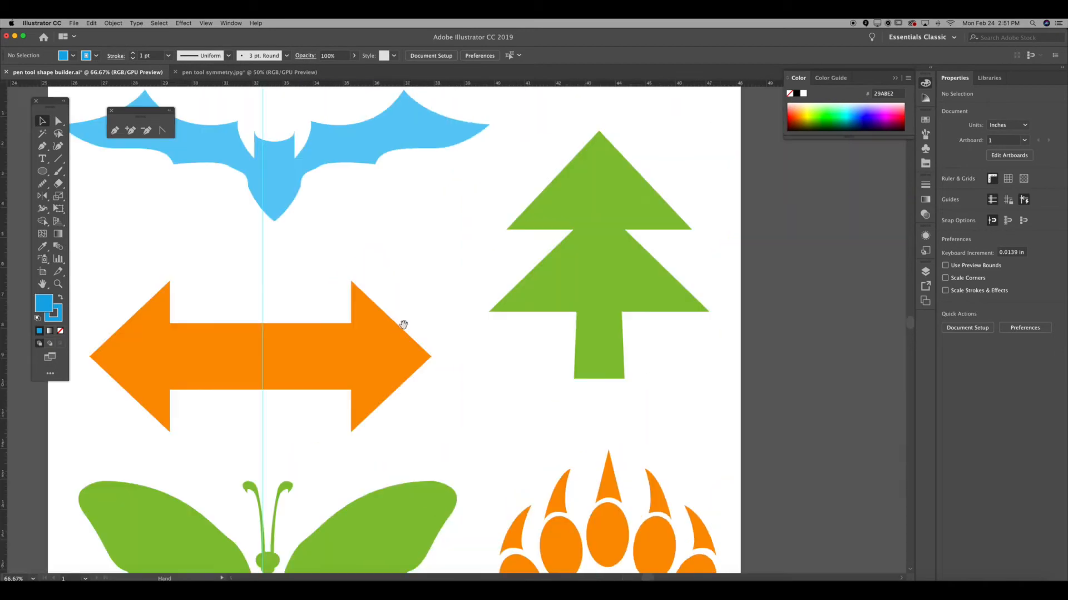
key("ctrl+minus")
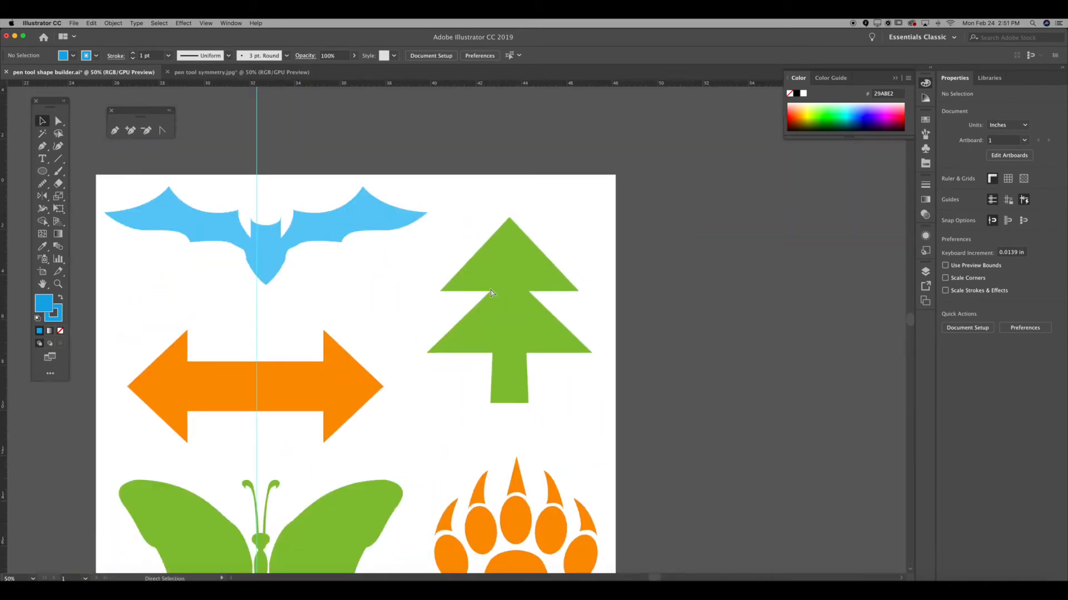
key("ctrl+plus")
key("ctrl+plus")
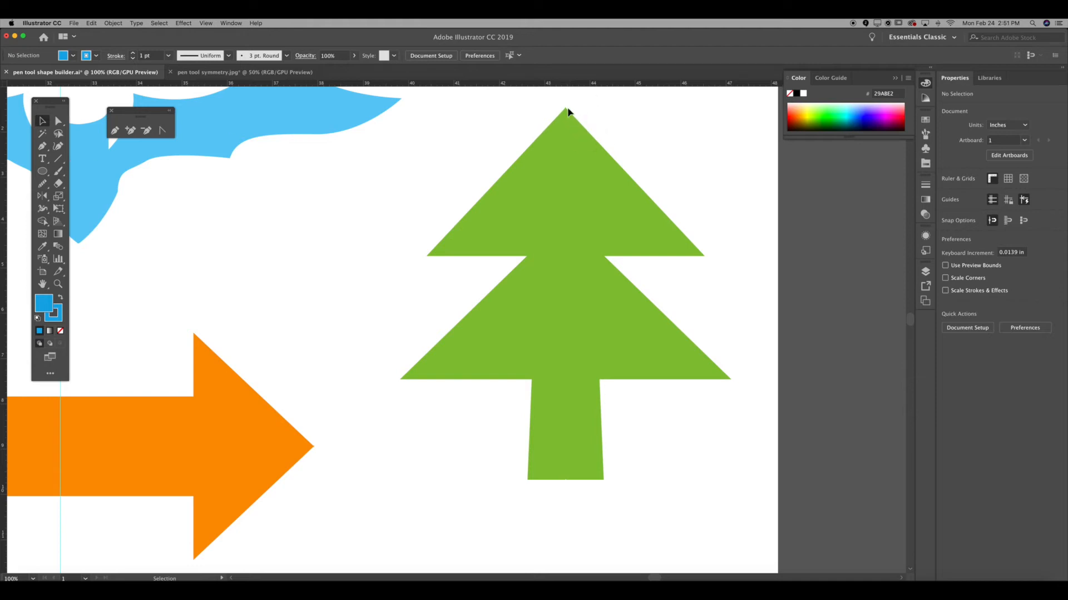
left_click(42, 146)
left_click(61, 331)
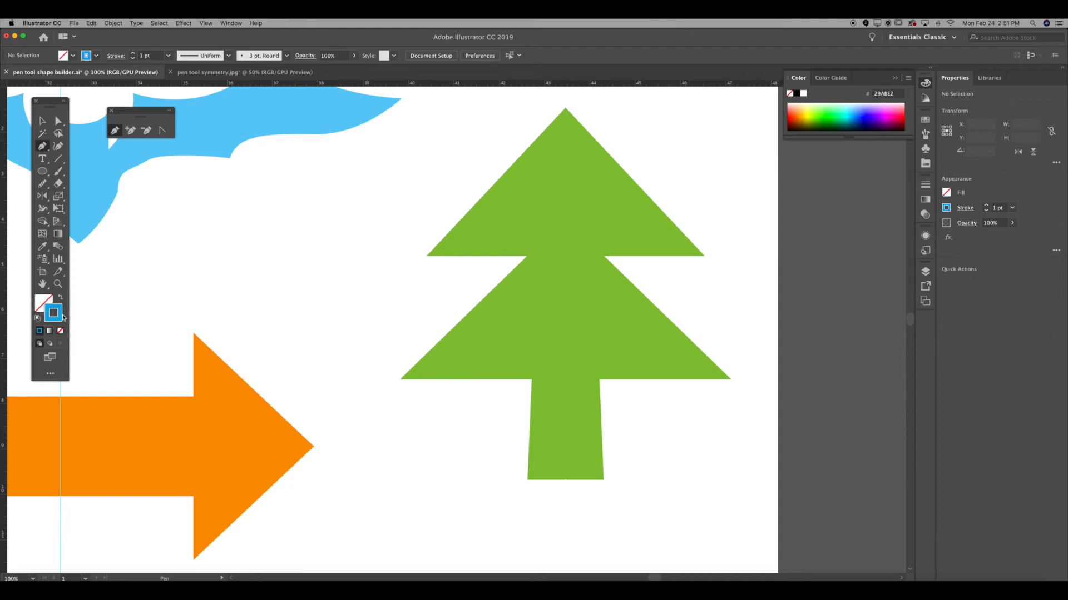
left_click_drag(3, 134, 566, 164)
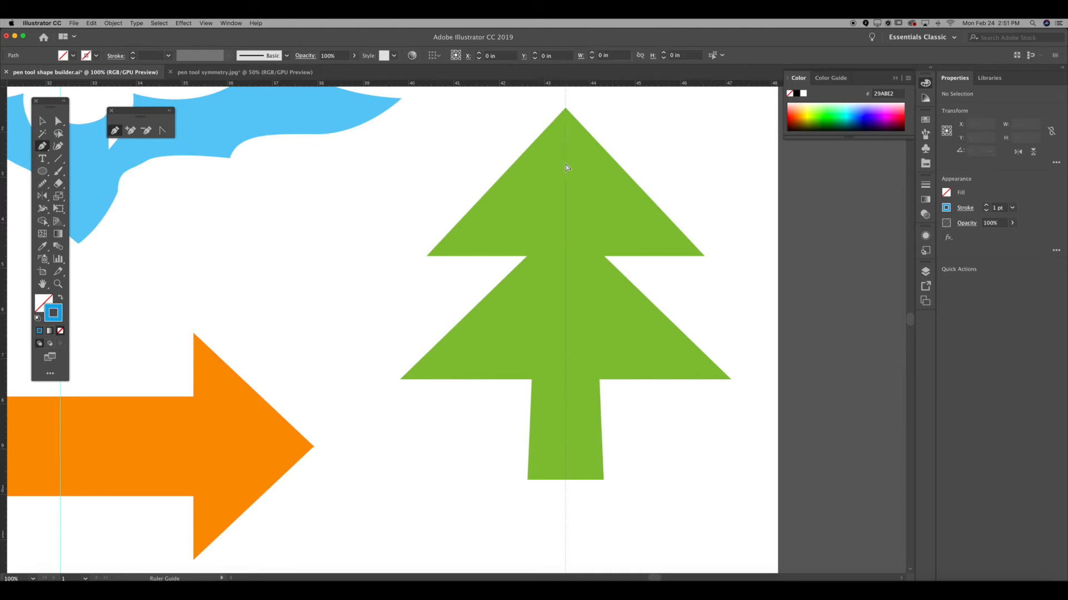
- Trace the left half of the green tree with straight Pen segments, from its tip on the guide to the trunk's base centre
left_click(565, 109)
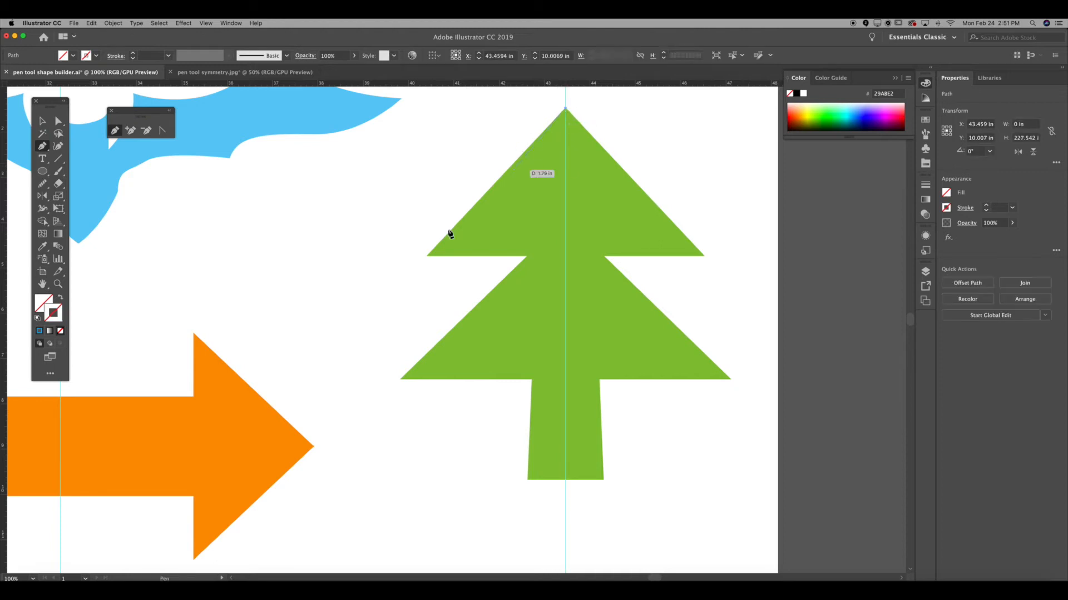
left_click(427, 255)
left_click(527, 257)
left_click(400, 379)
left_click(531, 379)
left_click(528, 479)
left_click(565, 479)
key("v")
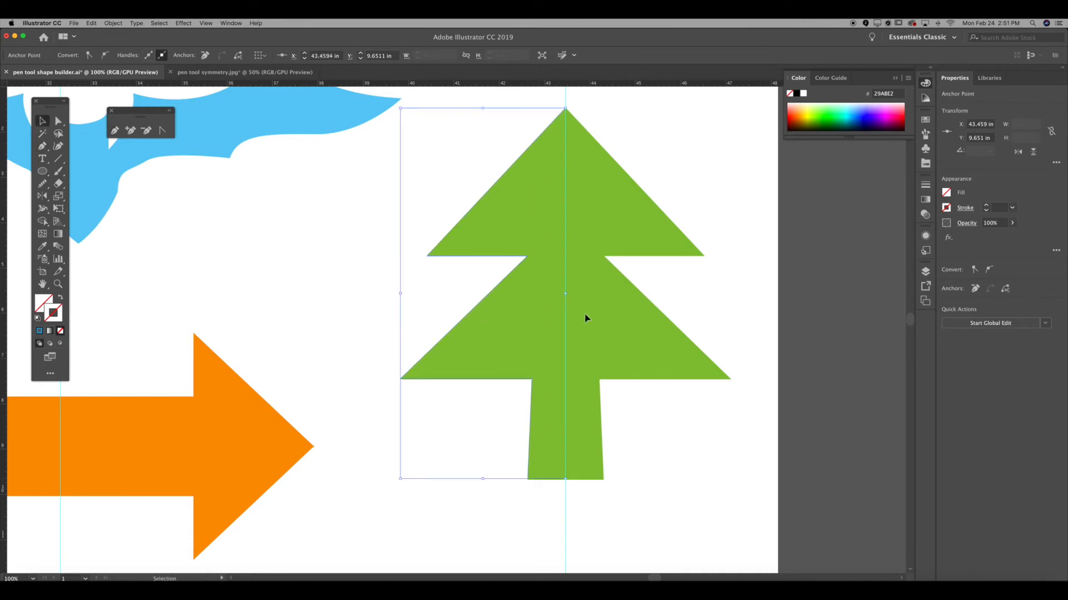
scroll(609, 318, "right", 15)
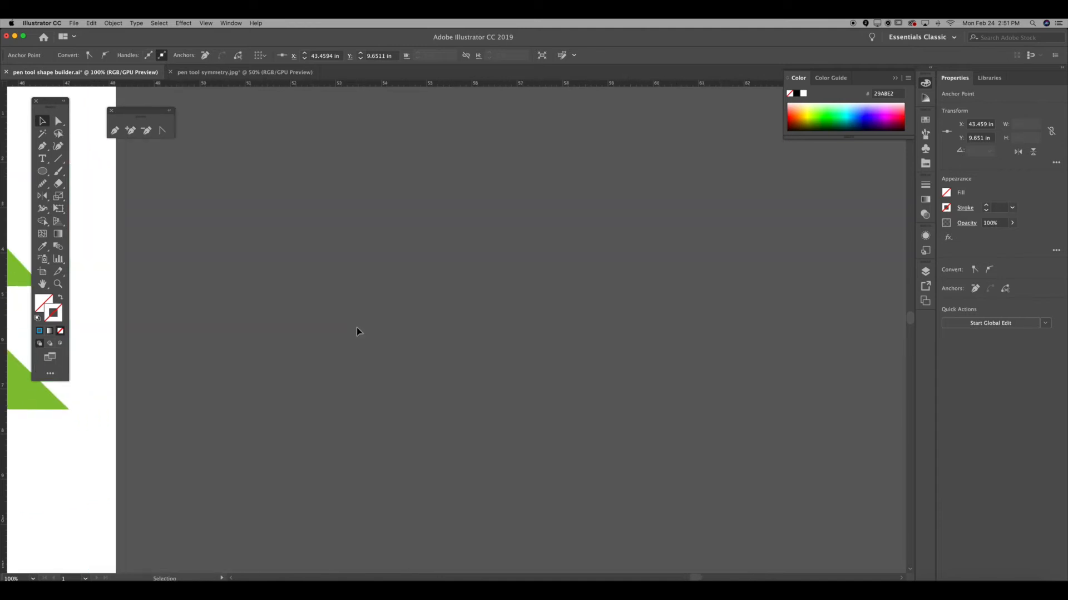
left_click(523, 386)
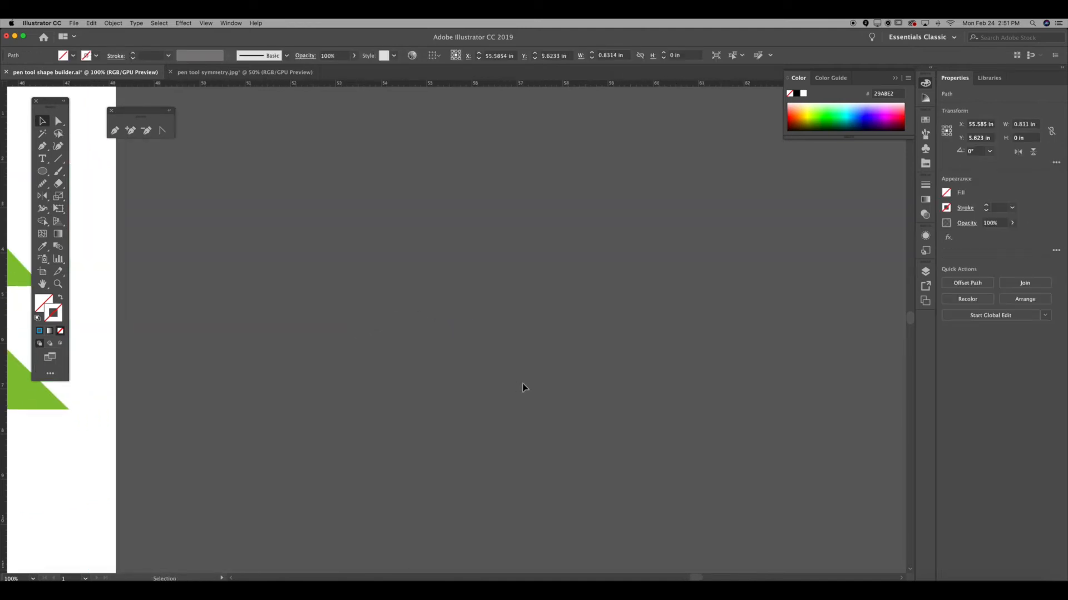
scroll(154, 199, "left", 15)
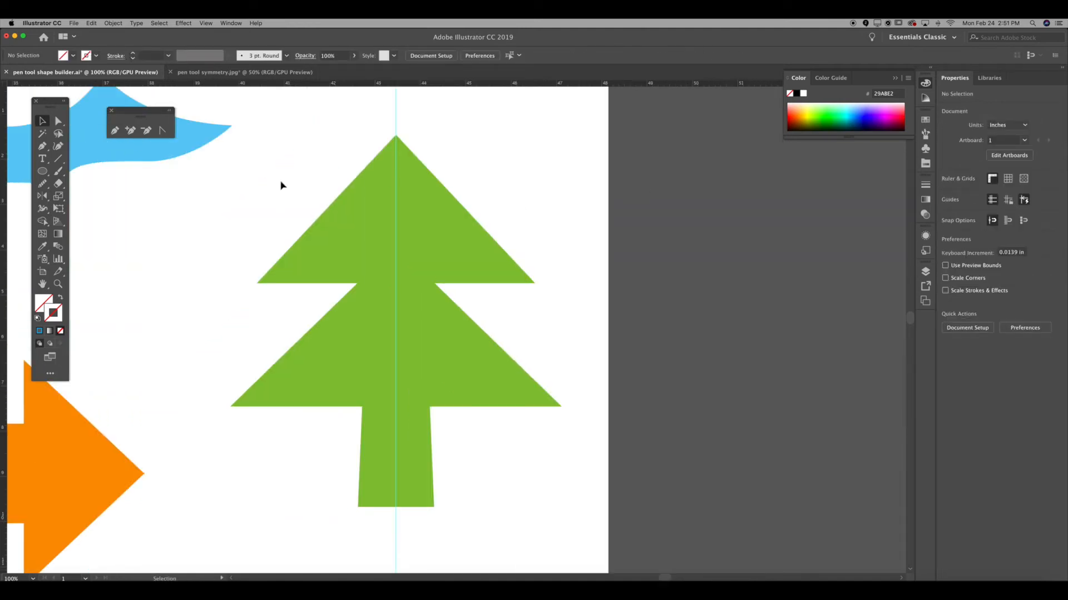
- Give the traced half-tree path a blue stroke, and move it off the artboard to the right of the tree
left_click(328, 209)
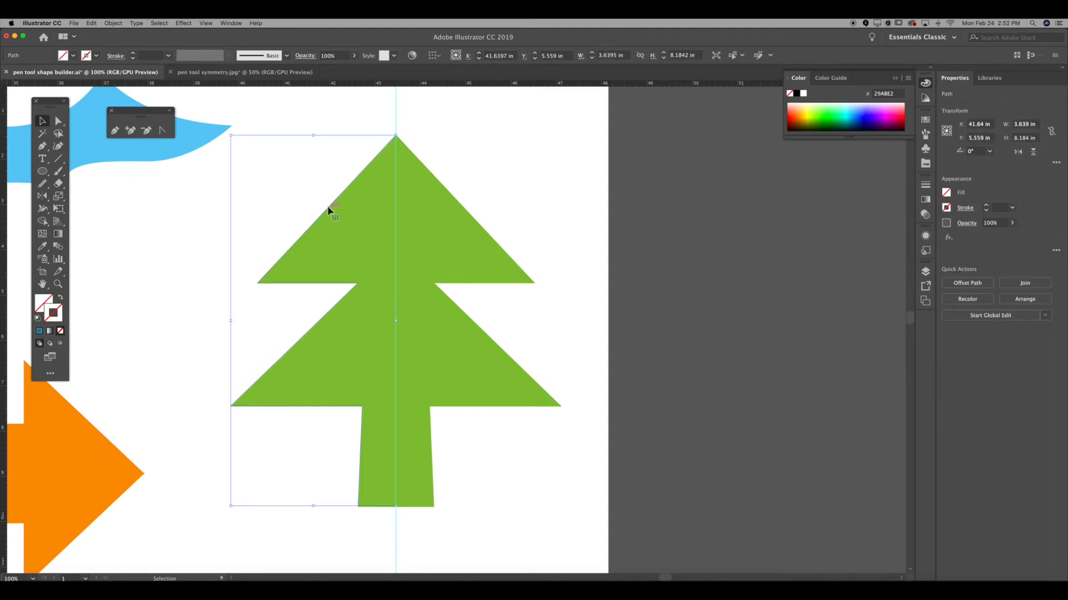
left_click(38, 331)
left_click(144, 282)
left_click_drag(297, 245, 739, 249)
scroll(566, 248, "right", 10)
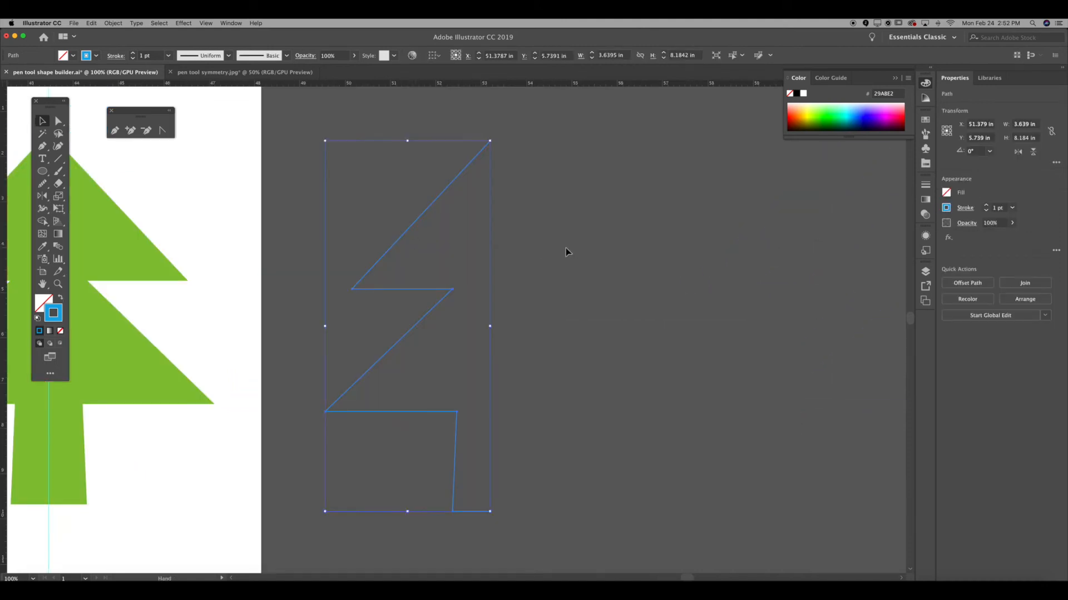
- Reflect a copy of the half-tree path, pasted in front, across the vertical axis
left_click(566, 248)
right_click(591, 221)
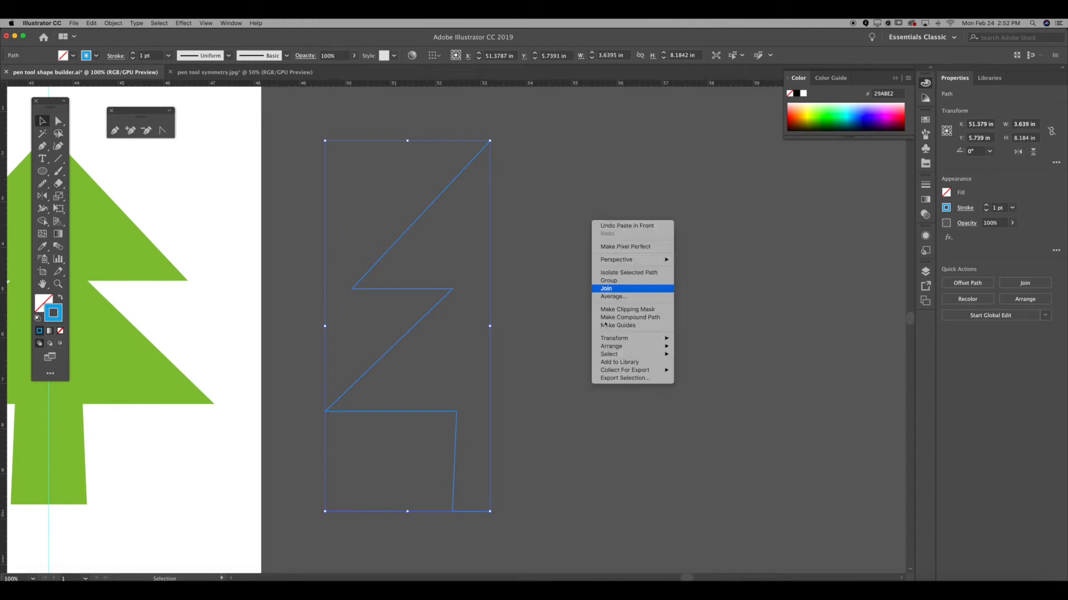
mouse_move(656, 338)
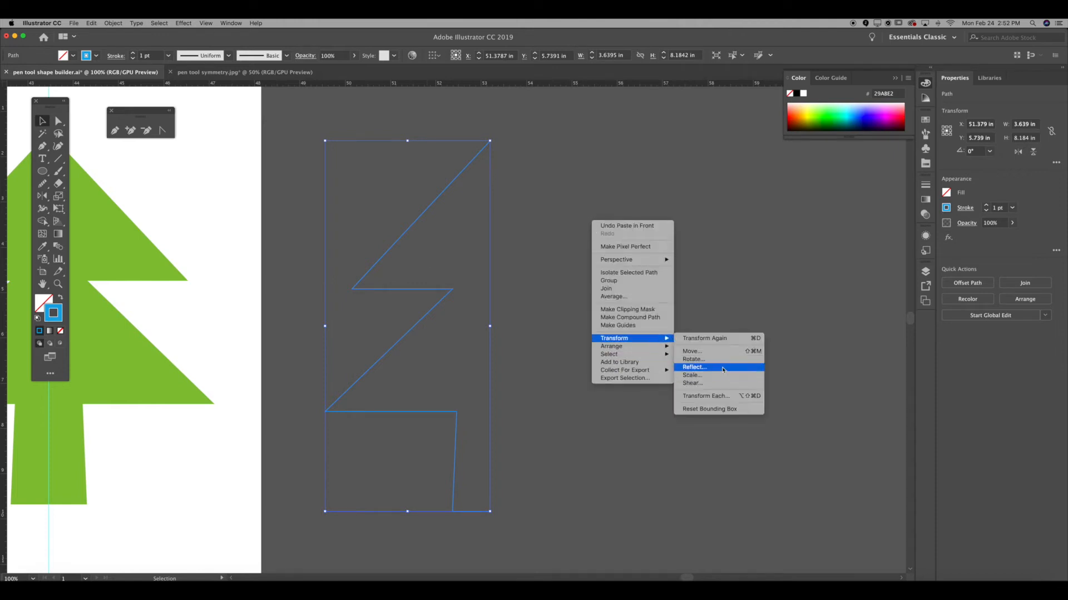
left_click(722, 368)
left_click(589, 374)
- Move the reflected half-tree horizontally to the right until its centre edge meets the original half at tip and trunk base
key("shift+Right")
key("shift+Right")
key("shift+Right")
key("shift+Right")
key("shift+Right")
key("shift+Right")
key("shift+Right")
key("shift+Right")
key("shift+Right")
key("shift+Right")
key("shift+Right")
key("shift+Right")
key("shift+Right")
key("shift+Right")
key("shift+Right")
key("shift+Right")
key("shift+Right")
key("shift+Right")
key("shift+Right")
key("shift+Right")
key("shift+Right")
key("shift+Right")
key("shift+Right")
key("shift+Right")
key("shift+Right")
key("shift+Right")
key("Right")
key("Right")
key("Right")
key("Right")
key("Right")
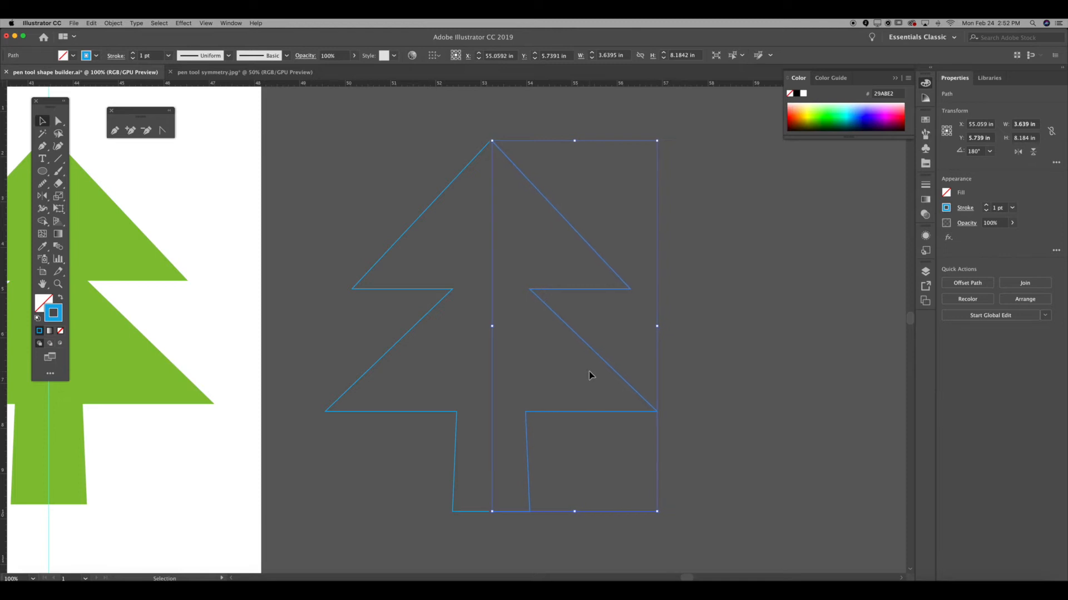
left_click(688, 354)
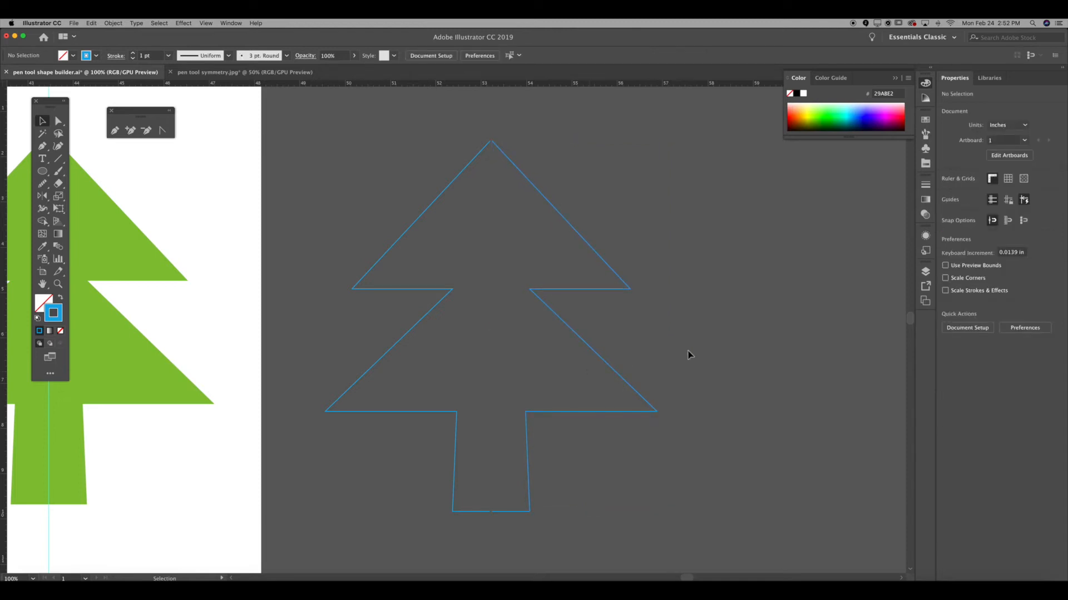
- Select both tree halves and join their open ends at the tip and the trunk base into one closed path
left_click_drag(532, 544, 395, 369)
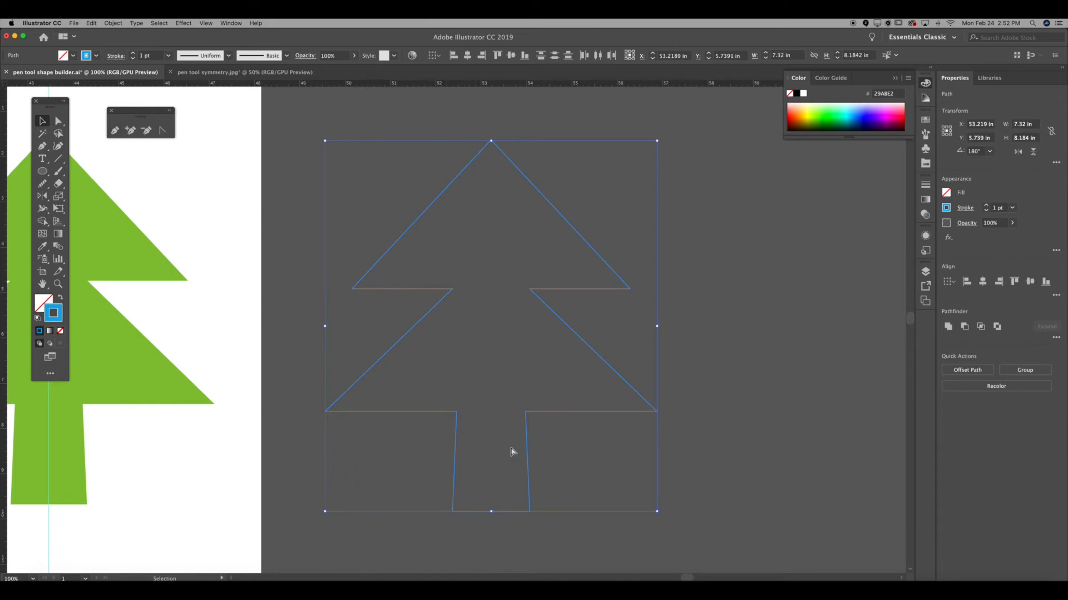
key("super+j")
key("super+j")
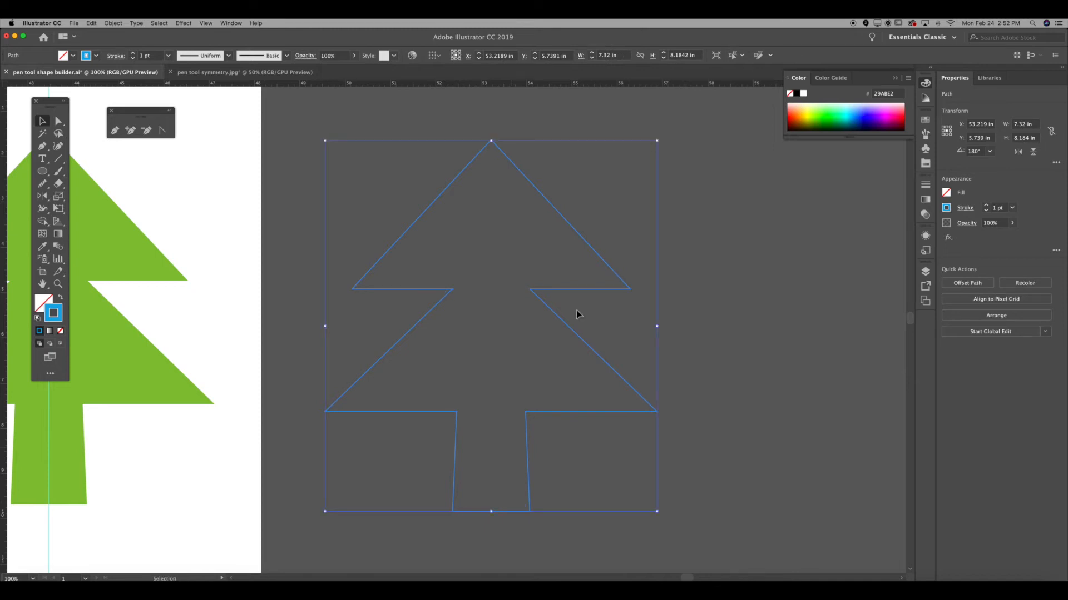
left_click(472, 275)
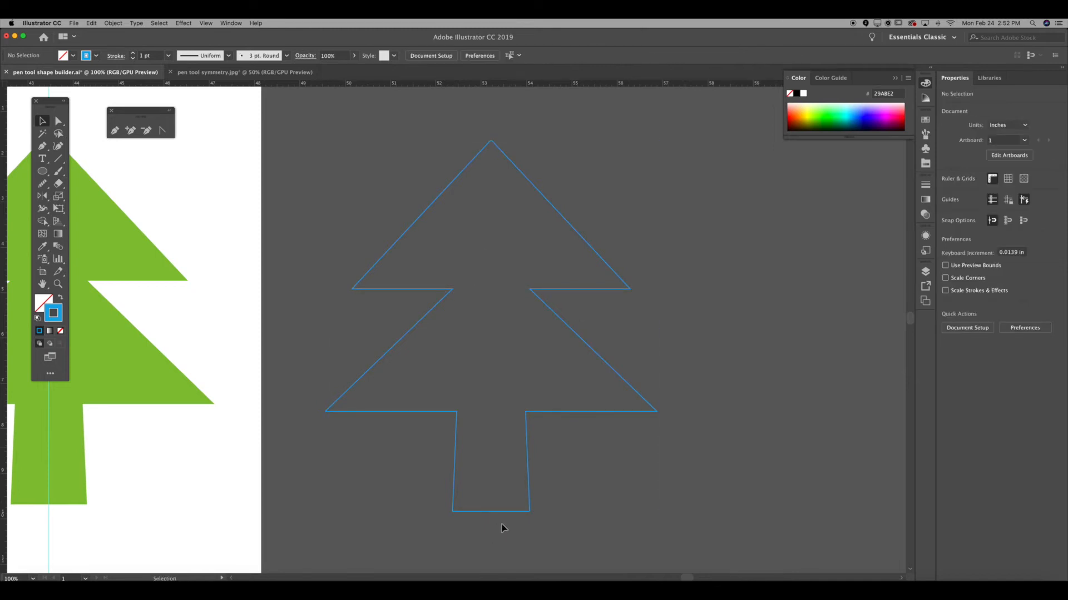
- Examine the joined tree outline up close at the trunk base and at the tip
key("super+equal")
key("super+equal")
key("super+equal")
left_click_drag(500, 523, 488, 216)
left_click_drag(503, 426, 505, 214)
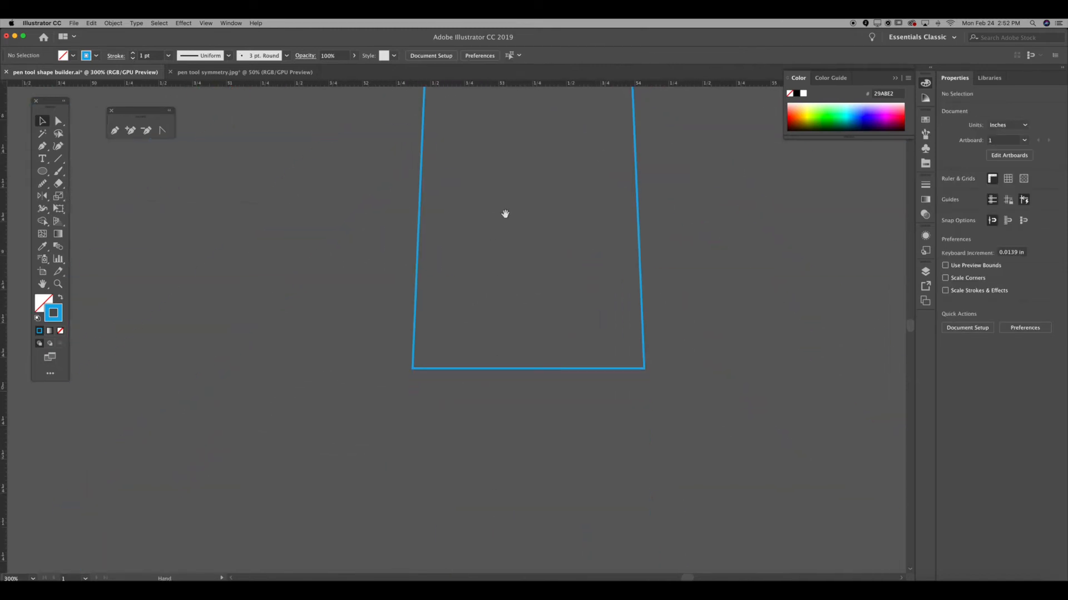
scroll(582, 255, "up", 15)
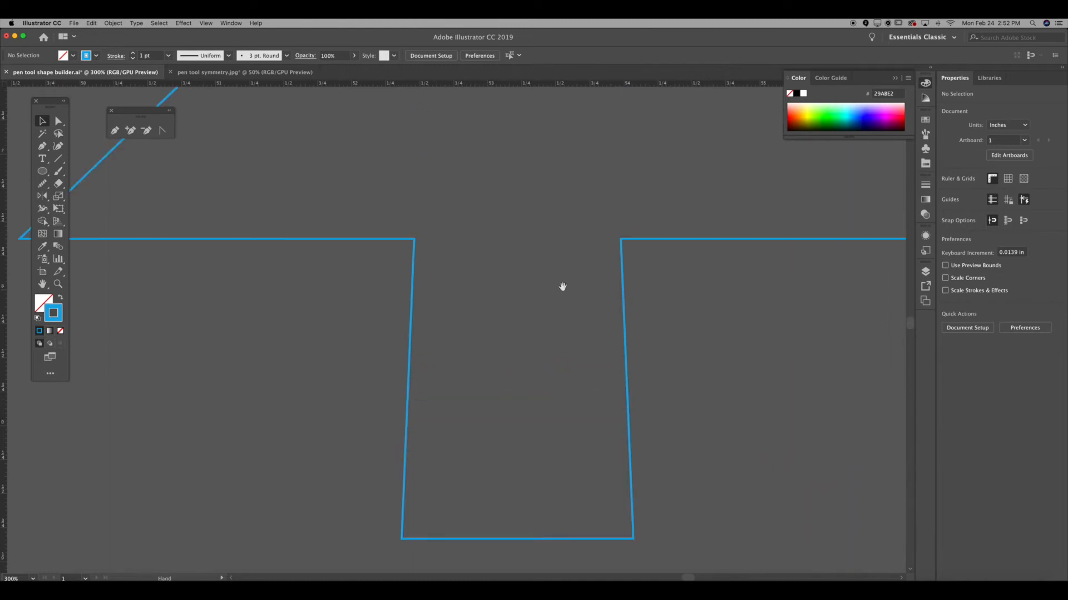
scroll(572, 252, "up", 5)
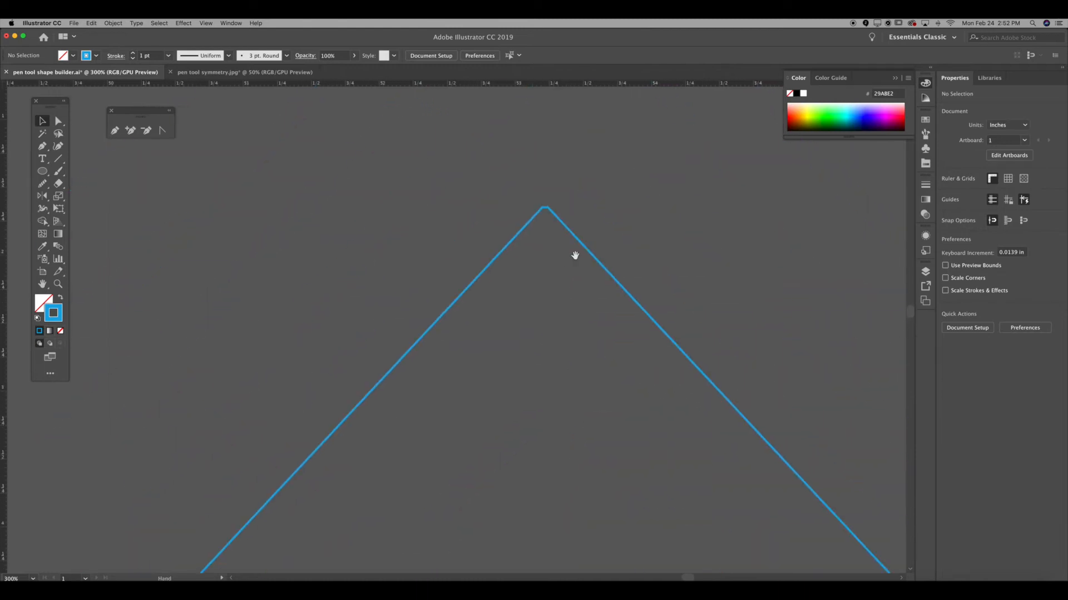
key("super+equal")
key("super+equal")
left_click_drag(735, 194, 536, 390)
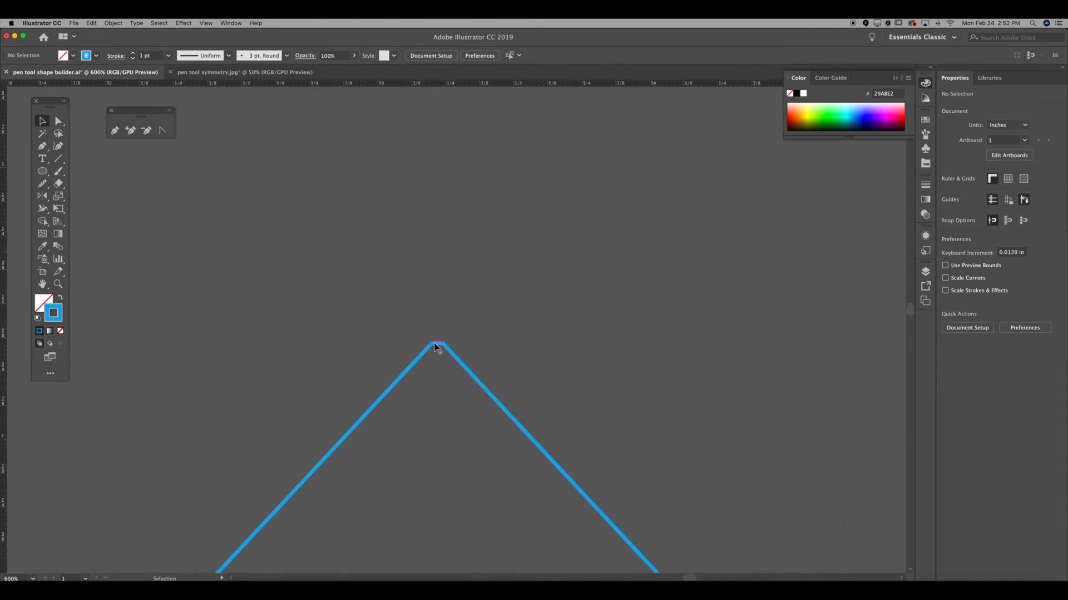
- Select the anchor points at the tree's tip and set the Pen tool variants floating beside the tree
left_click(58, 121)
left_click_drag(408, 330, 449, 357)
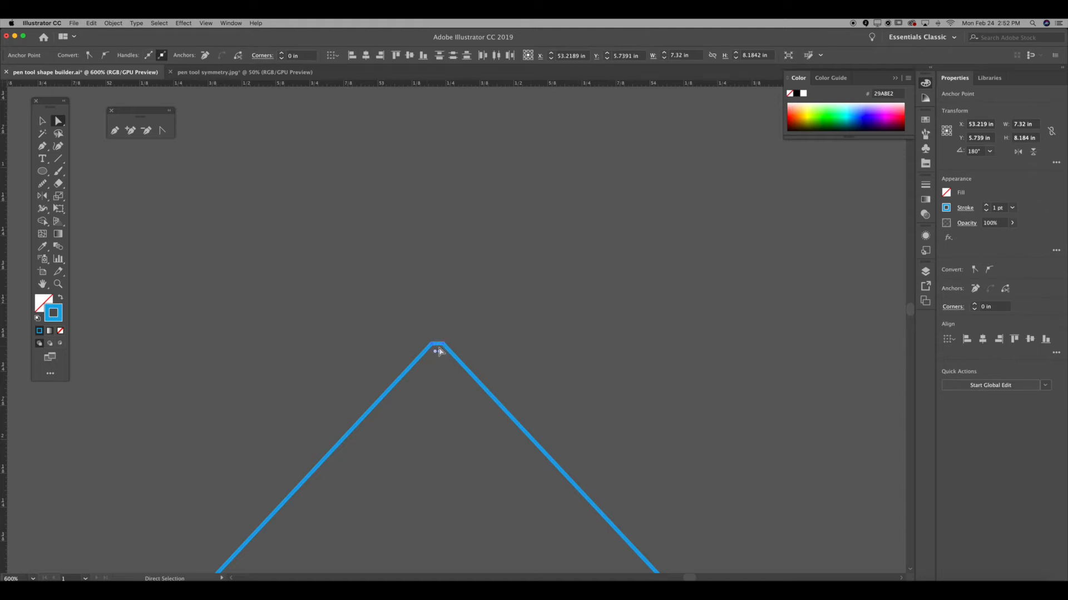
left_click(111, 110)
left_click(43, 146)
left_click_drag(42, 148, 170, 166)
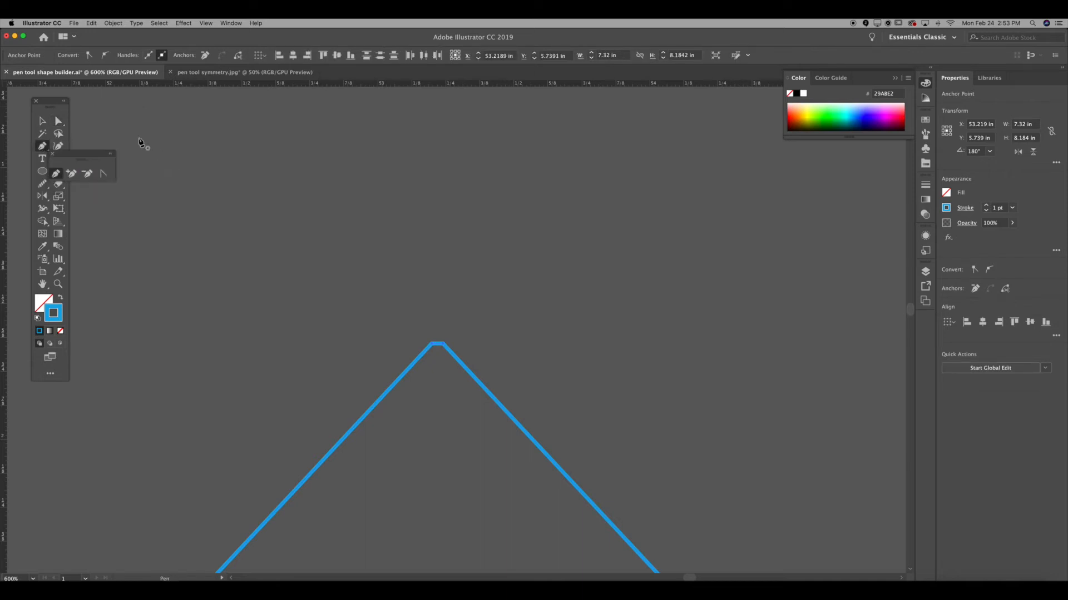
left_click_drag(83, 153, 290, 168)
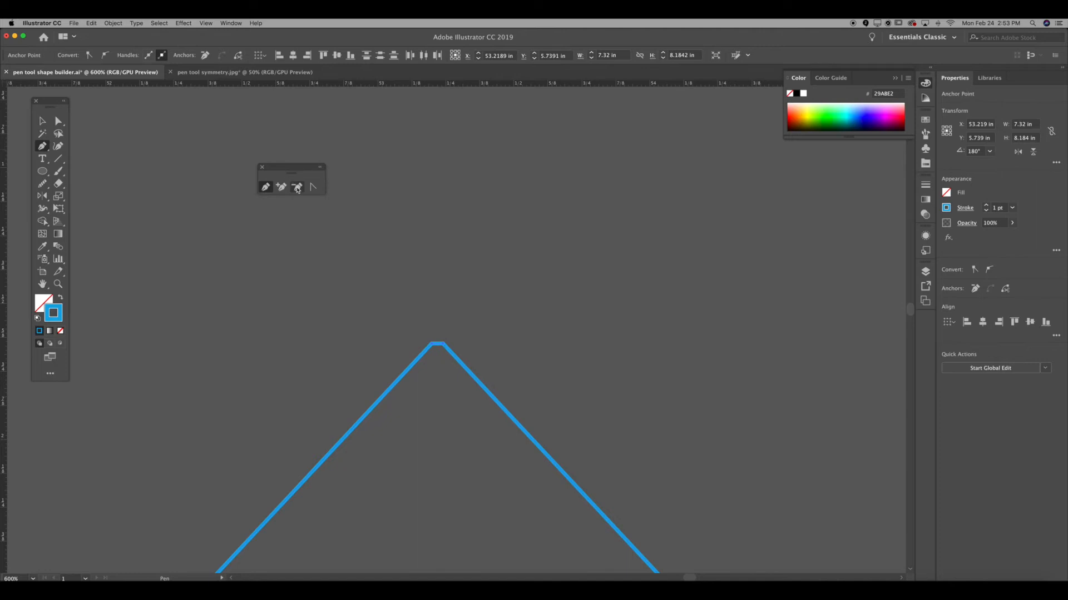
- Delete the extra right anchor point at the tree's tip with the Delete Anchor Point tool
left_click(298, 188)
key("super+minus")
key("super+minus")
key("super+minus")
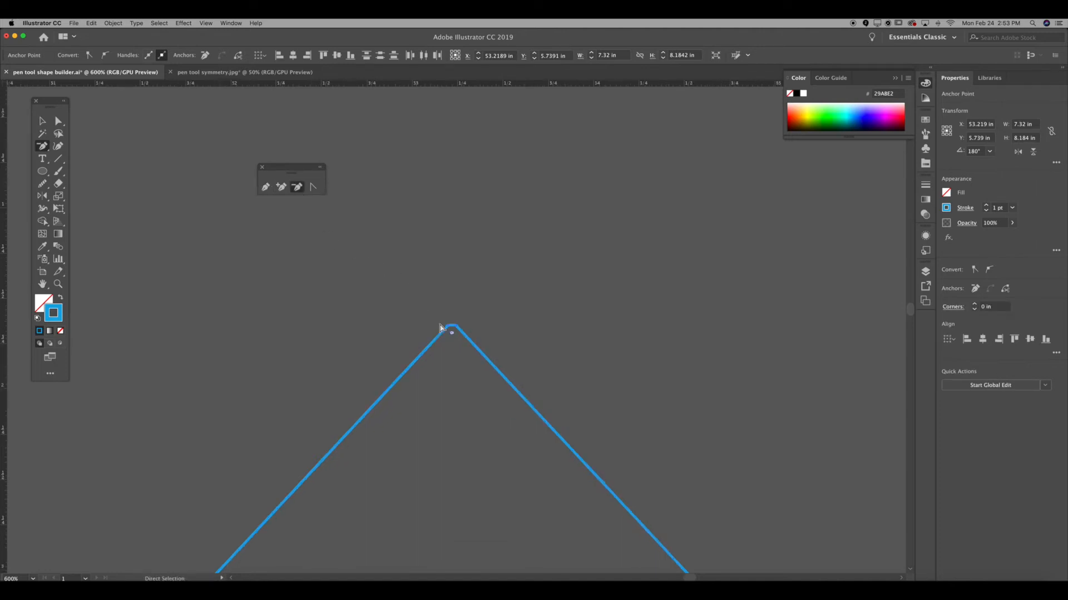
key("super+minus")
scroll(439, 327, "up", 5)
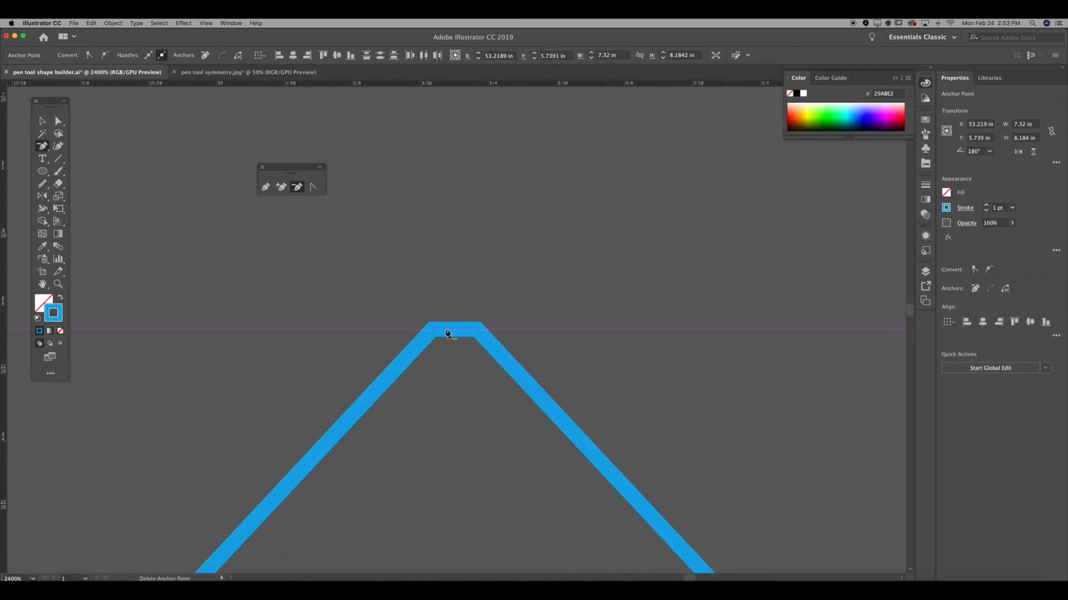
left_click(476, 333)
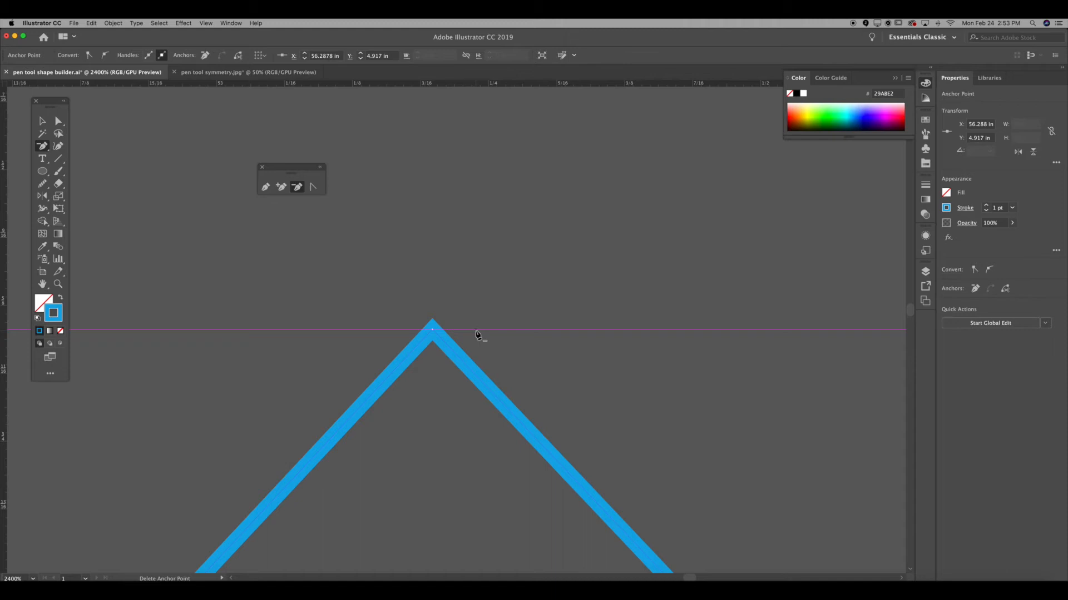
- Adjust the tree's remaining tip anchor, keeping its sides straight and placing it at about X 53.22 in, Y 1.40 in
scroll(477, 335, "down", 12)
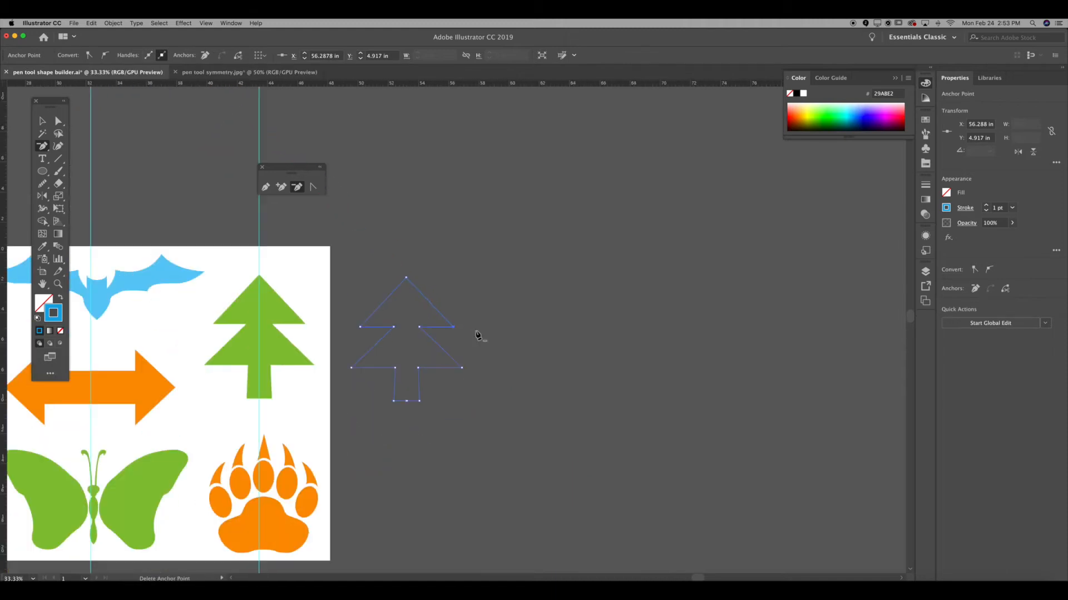
scroll(476, 335, "up", 3)
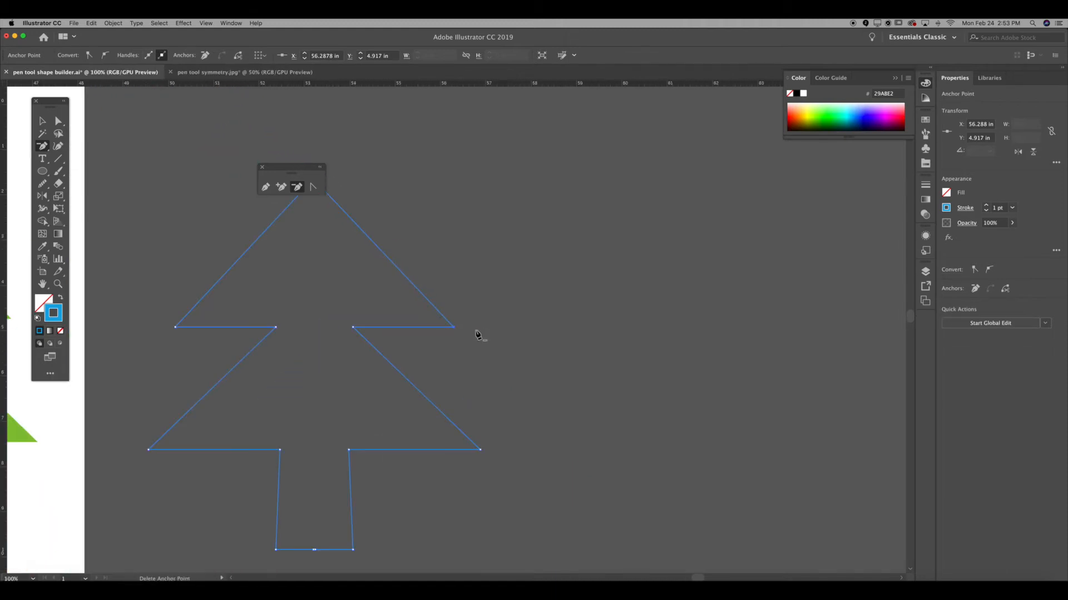
left_click_drag(479, 334, 643, 274)
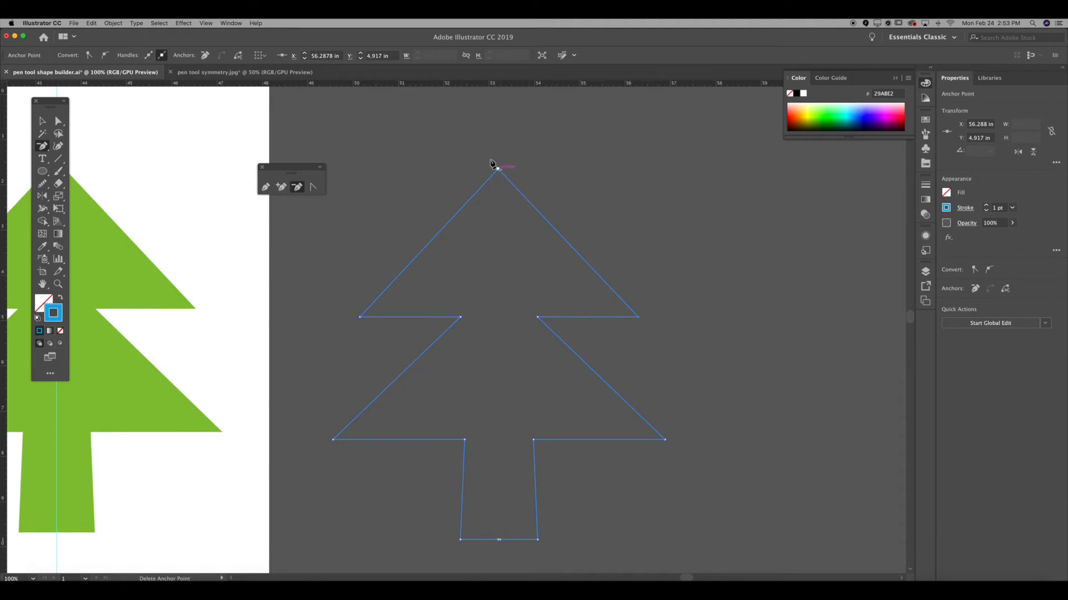
key("super+equal")
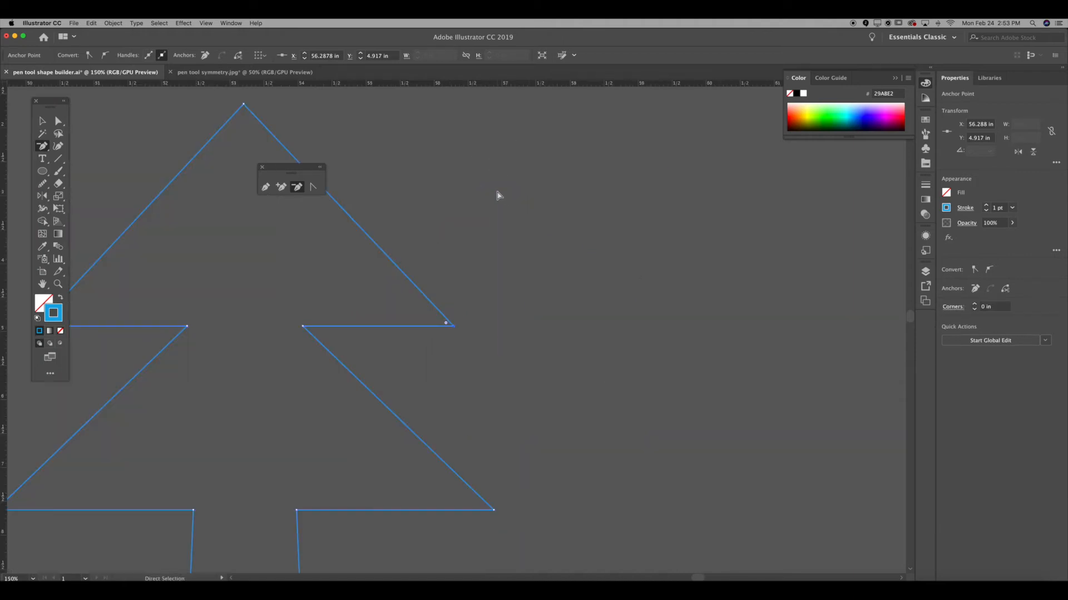
left_click_drag(429, 196, 682, 261)
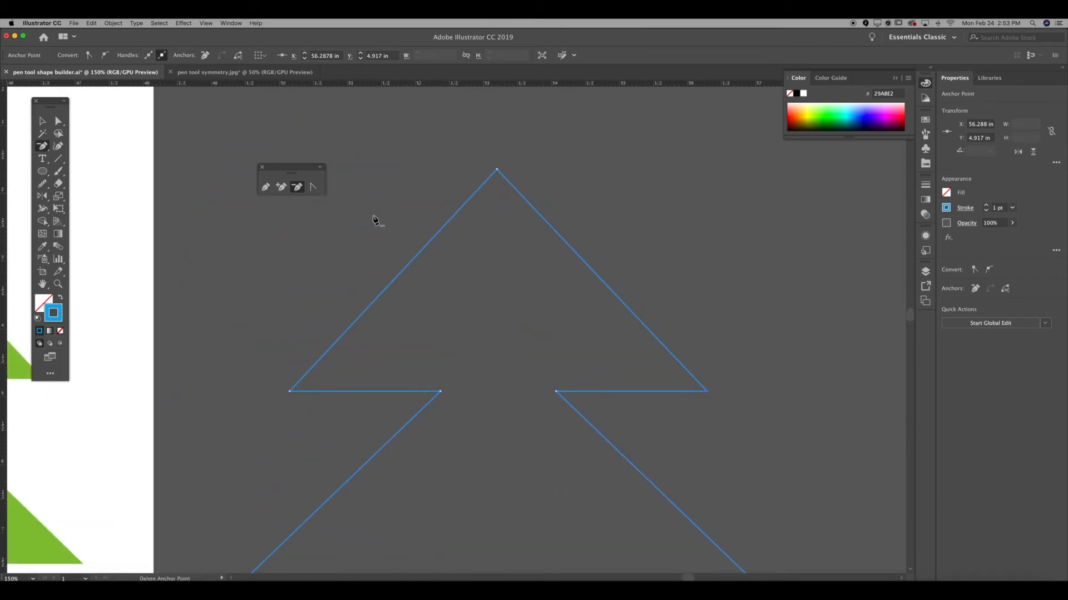
left_click(313, 188)
mouse_move(496, 170)
left_mouse_down()
mouse_move(514, 169)
mouse_move(490, 173)
left_mouse_up()
left_click_drag(498, 192, 498, 153)
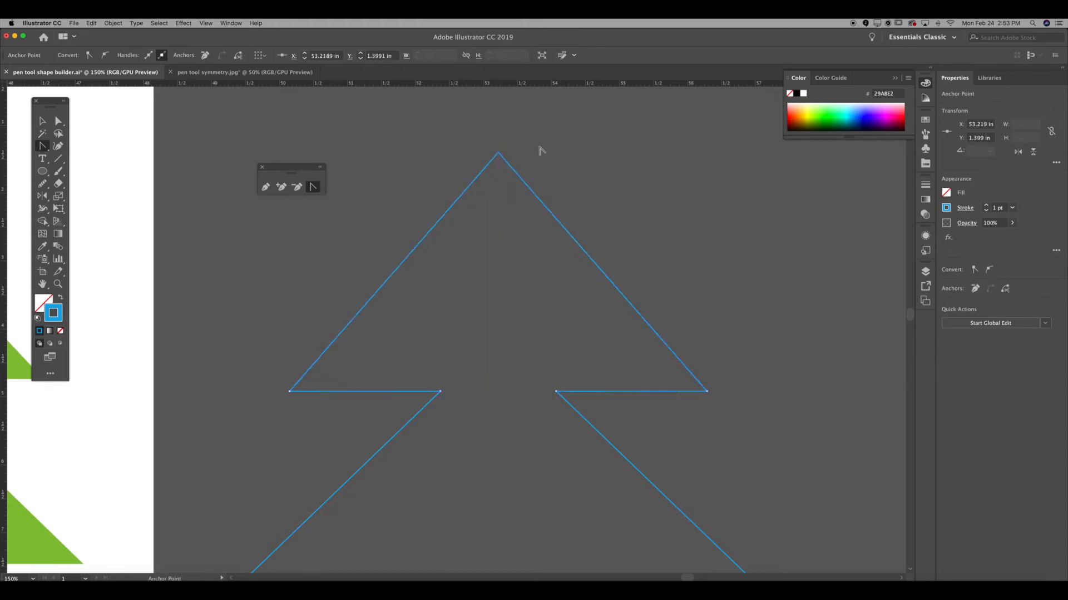
- Fill the closed tree path with the same blue as its stroke
key("v")
left_click(541, 149)
left_click(430, 231)
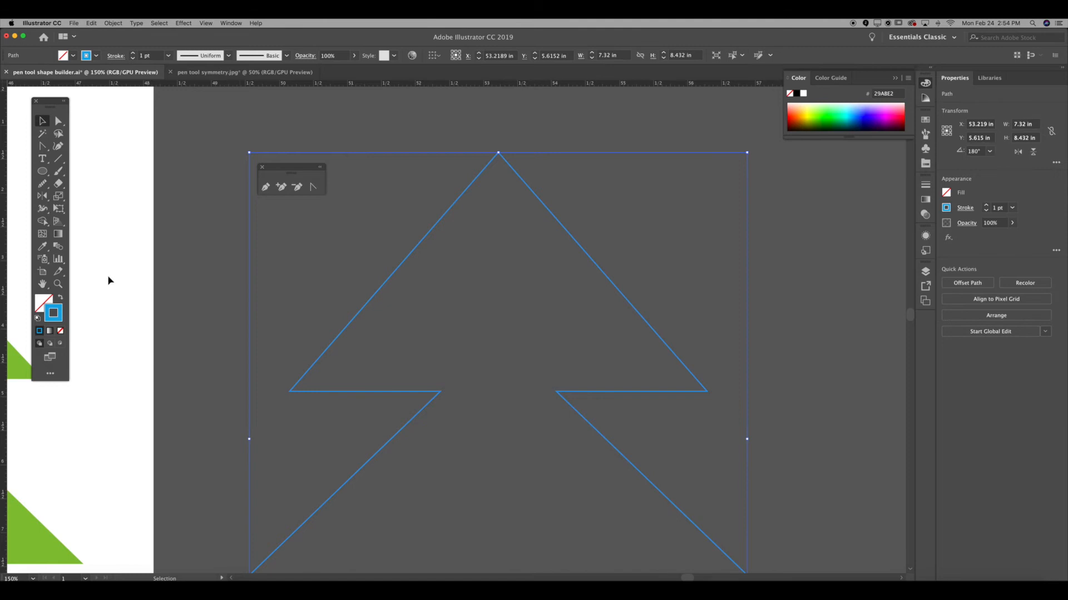
left_click_drag(61, 311, 44, 299)
left_click(392, 209)
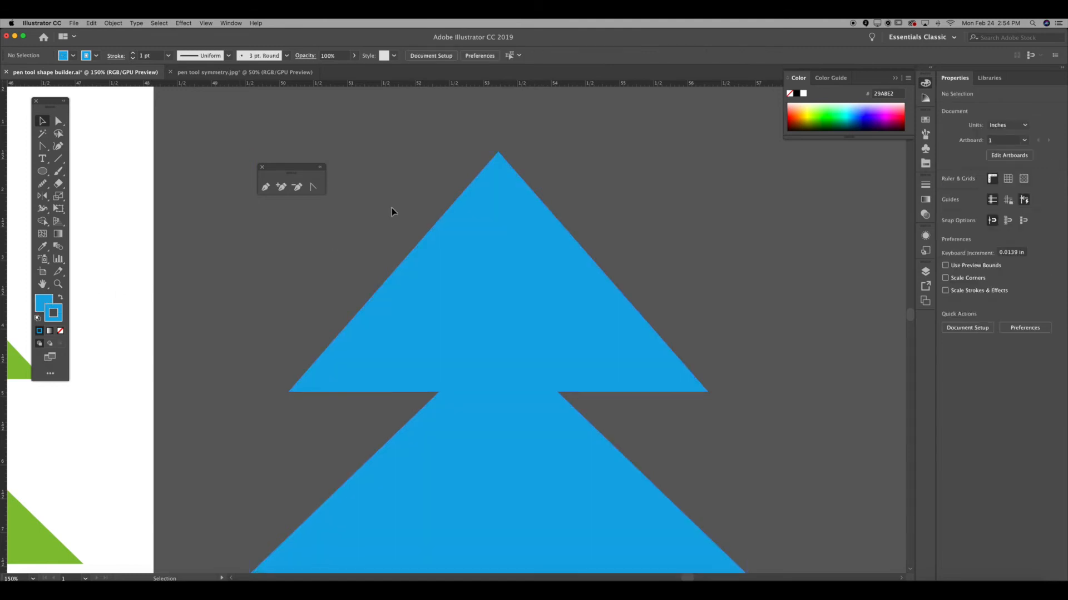
- Clear the finished blue tree out of the area beside the artboard
key("super+minus")
key("super+minus")
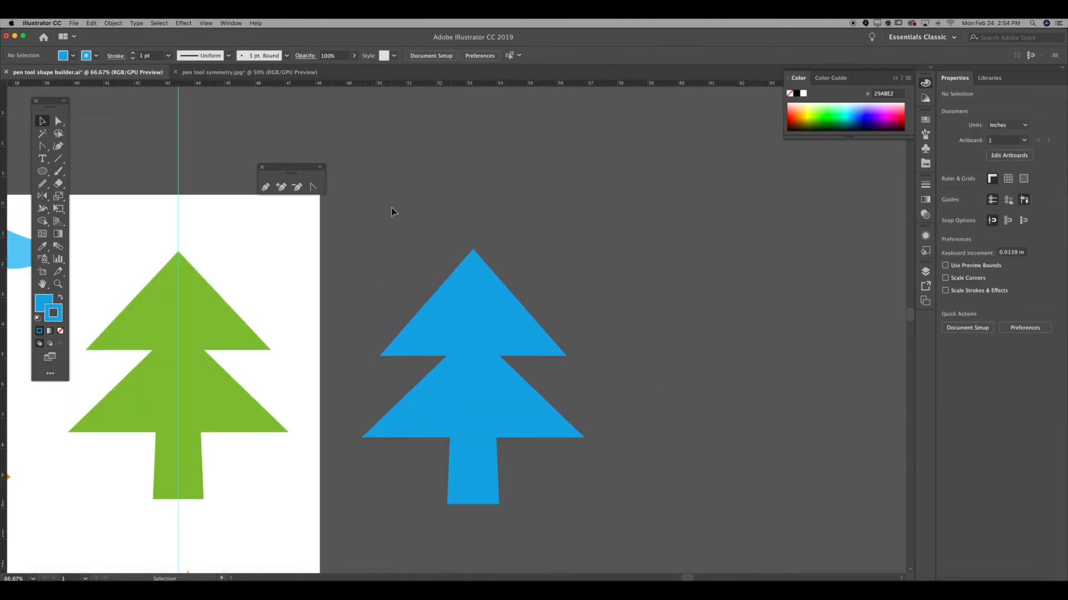
left_click_drag(475, 294, 713, 179)
left_click_drag(535, 350, 622, 424)
left_click_drag(736, 394, 342, 248)
key("Delete")
- Align one vertical guide with the paw's centre at about X 43.77 in and the other with the butterfly's at about X 32.49 in
left_click_drag(211, 272, 440, 210)
left_click_drag(265, 299, 490, 159)
left_click_drag(386, 374, 483, 226)
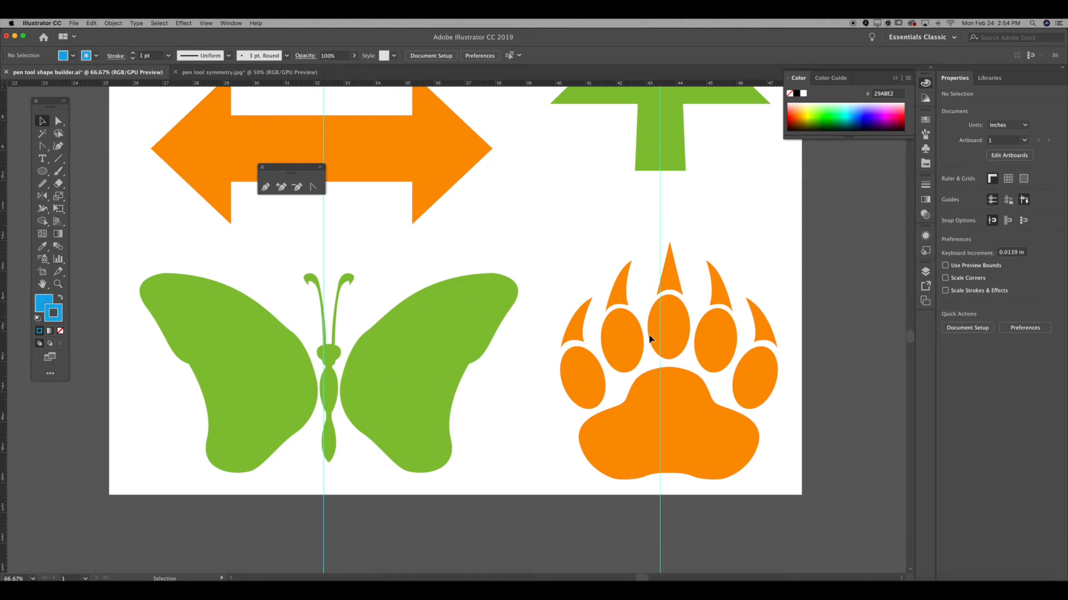
left_click_drag(663, 318, 670, 316)
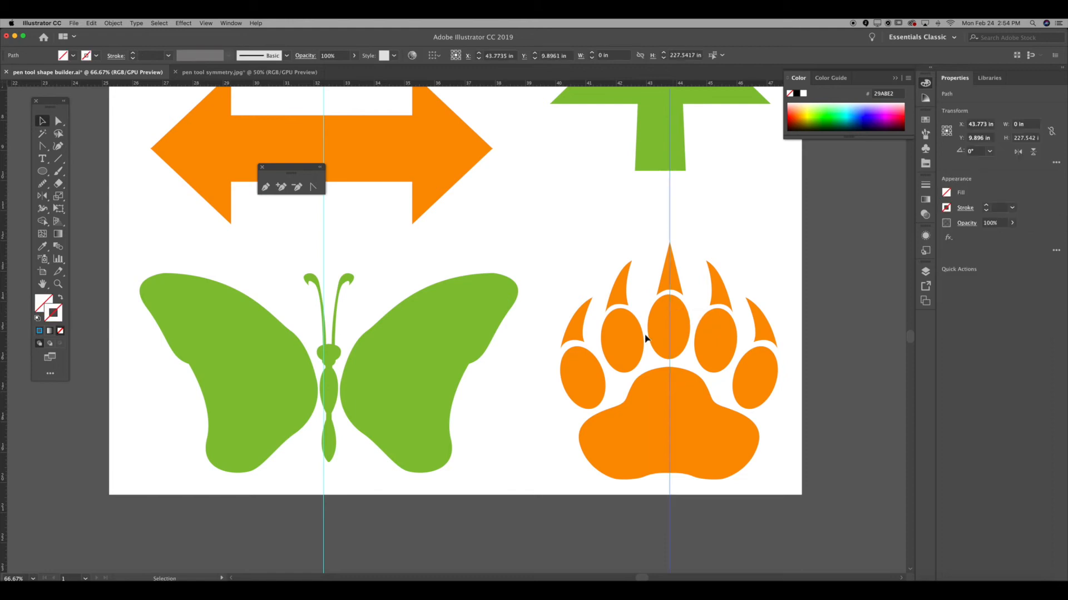
left_click_drag(324, 288, 330, 286)
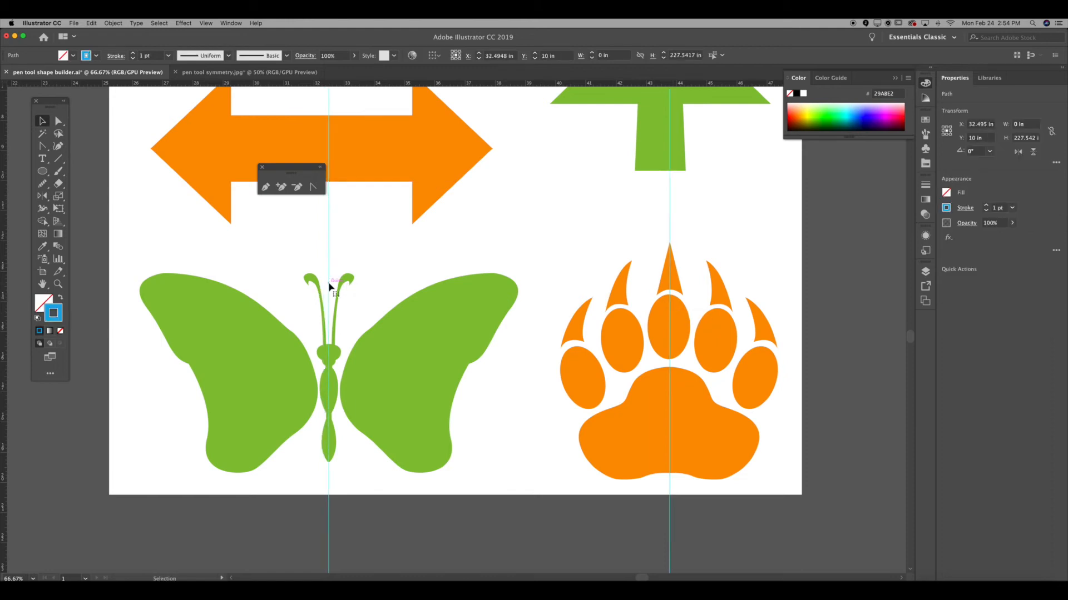
key("Delete")
key("super+z")
left_click(379, 262)
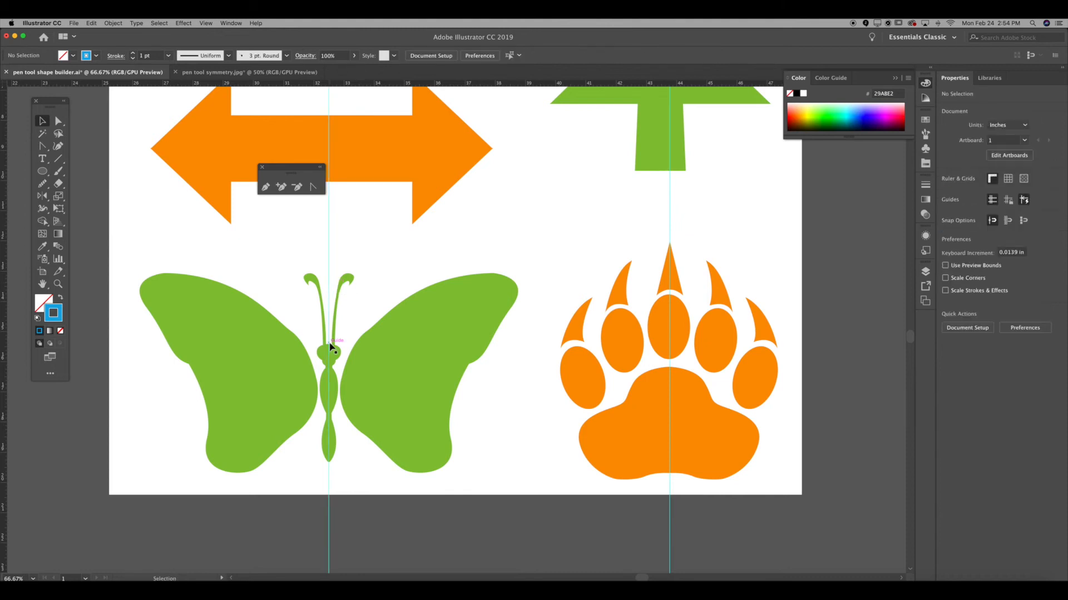
- Start tracing the paw's main pad with the Pen tool, curving from its top on the guide to the right-hand notch as a corner anchor
key("space")
left_click_drag(644, 332, 520, 328)
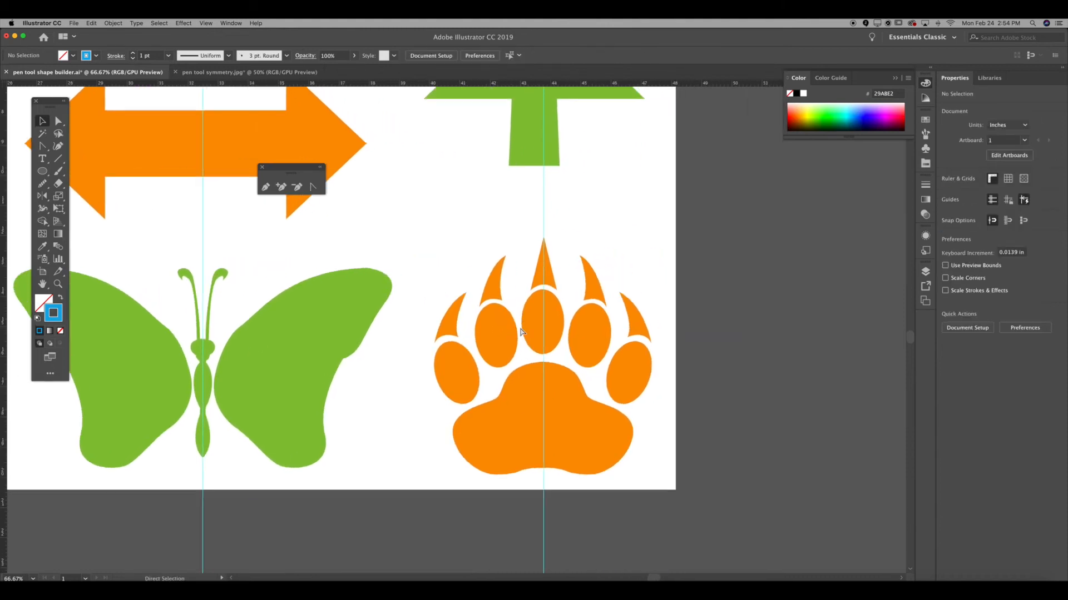
key("super+equal")
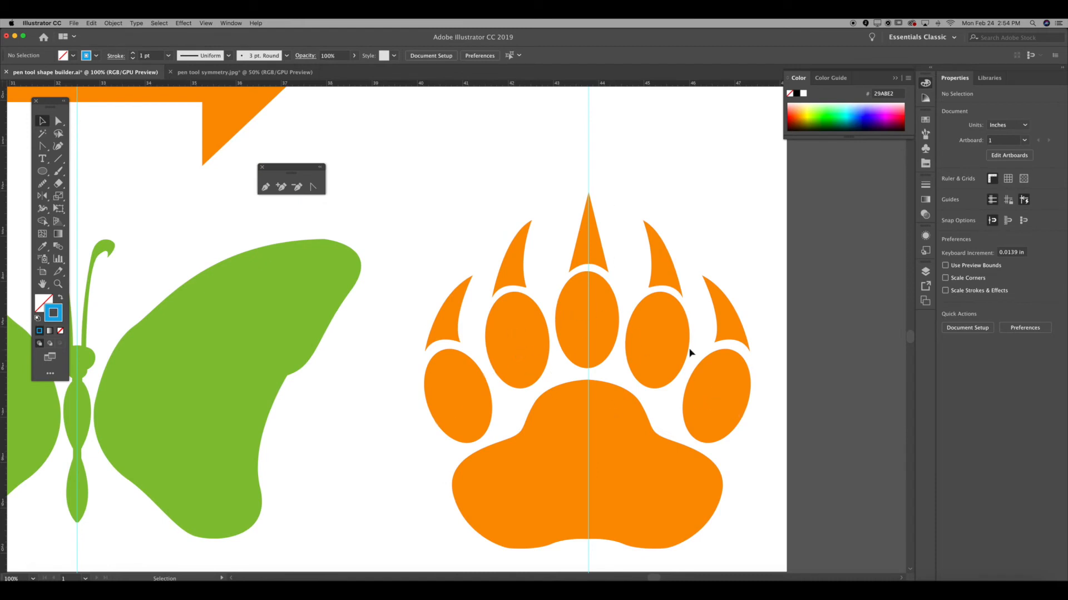
key("p")
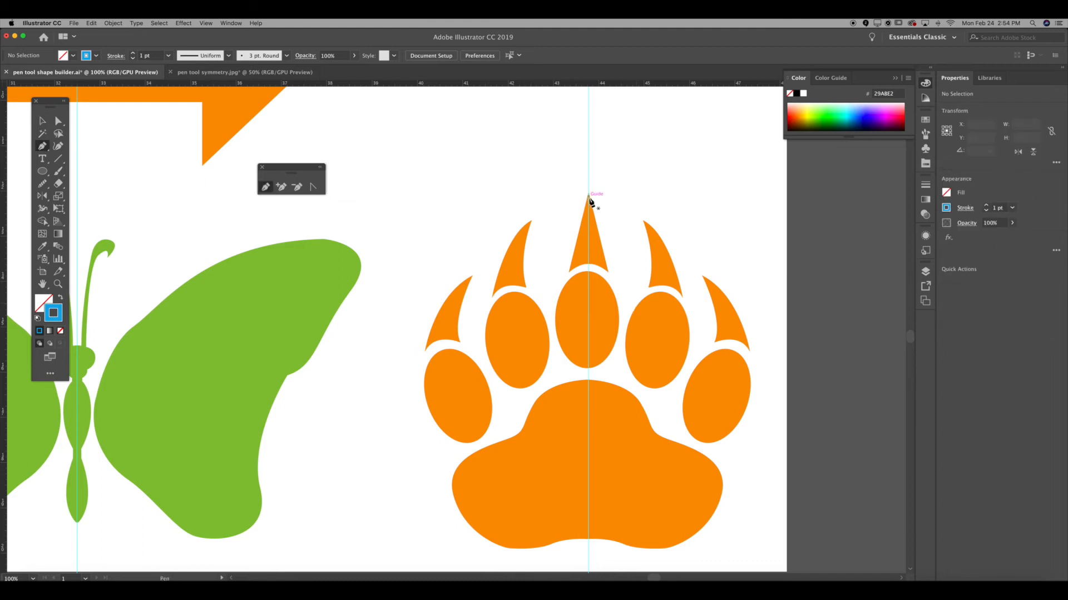
left_click(589, 381)
left_click_drag(652, 428, 662, 486)
left_click(651, 429)
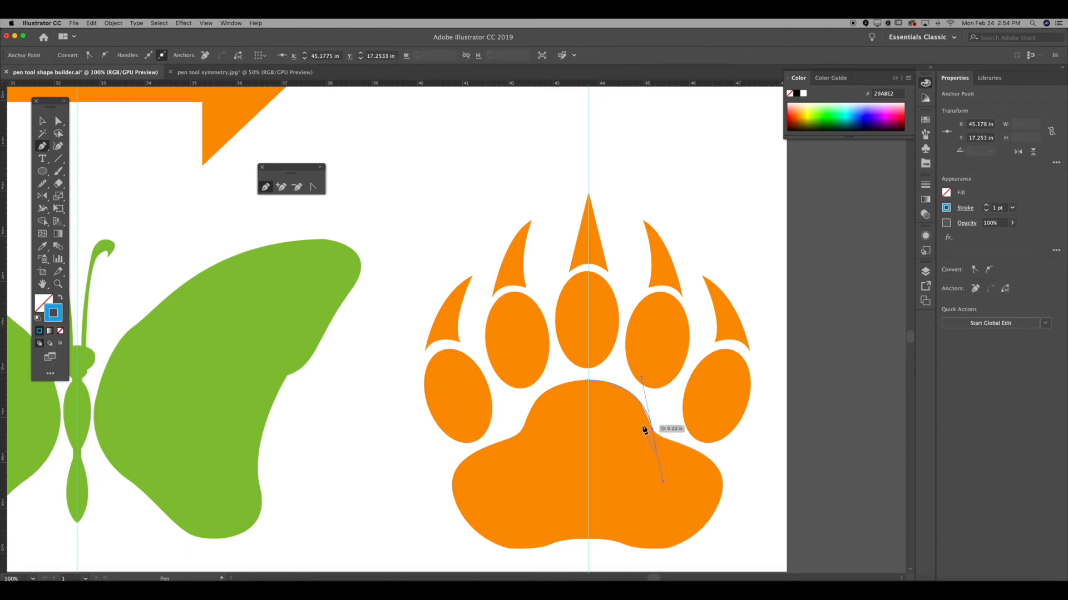
- Continue the pad outline around its right lobe and end the open path on the guide at the pad's bottom edge
left_click_drag(688, 449, 706, 452)
left_click_drag(719, 501, 704, 532)
left_click_drag(643, 552, 589, 532)
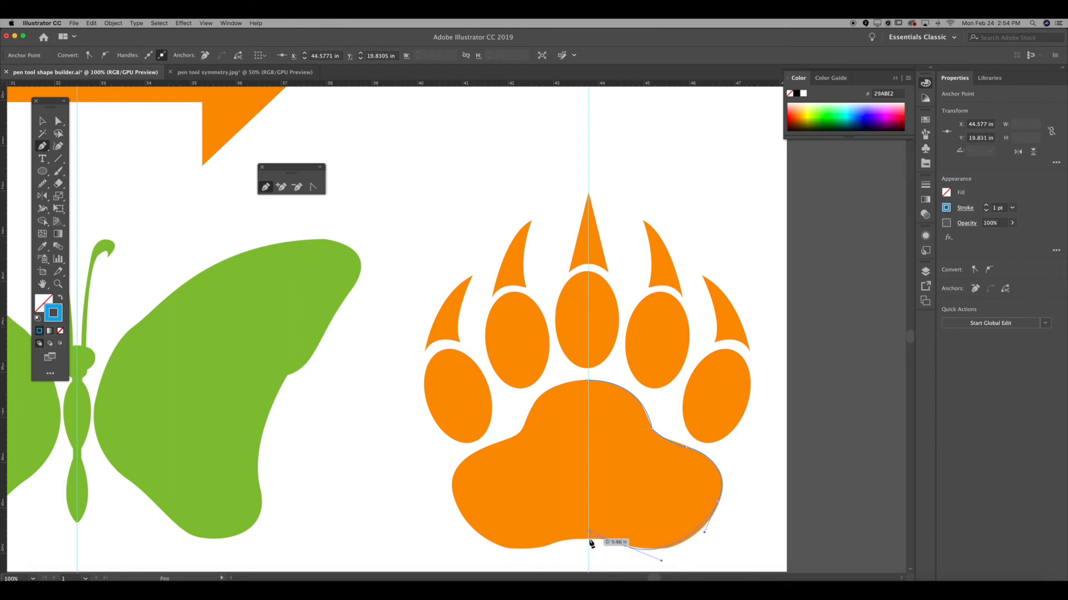
left_click(625, 546)
left_click_drag(589, 538, 562, 542)
key("v")
left_click(639, 492)
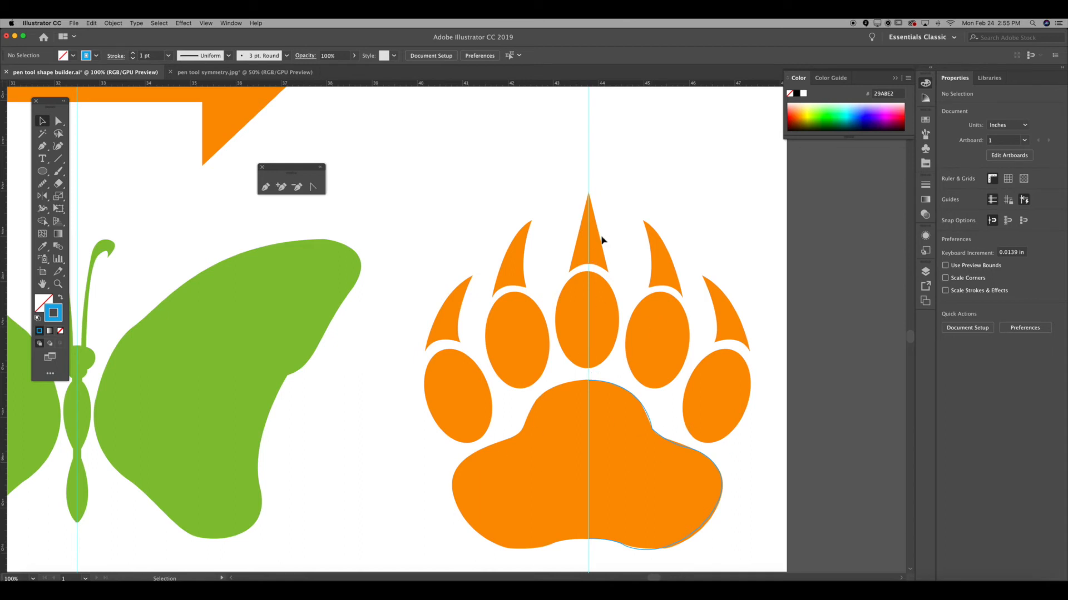
- Trace the right half of the middle claw from its tip on the guide around to the guide at its curved base
key("p")
left_click(588, 192)
left_click(608, 272)
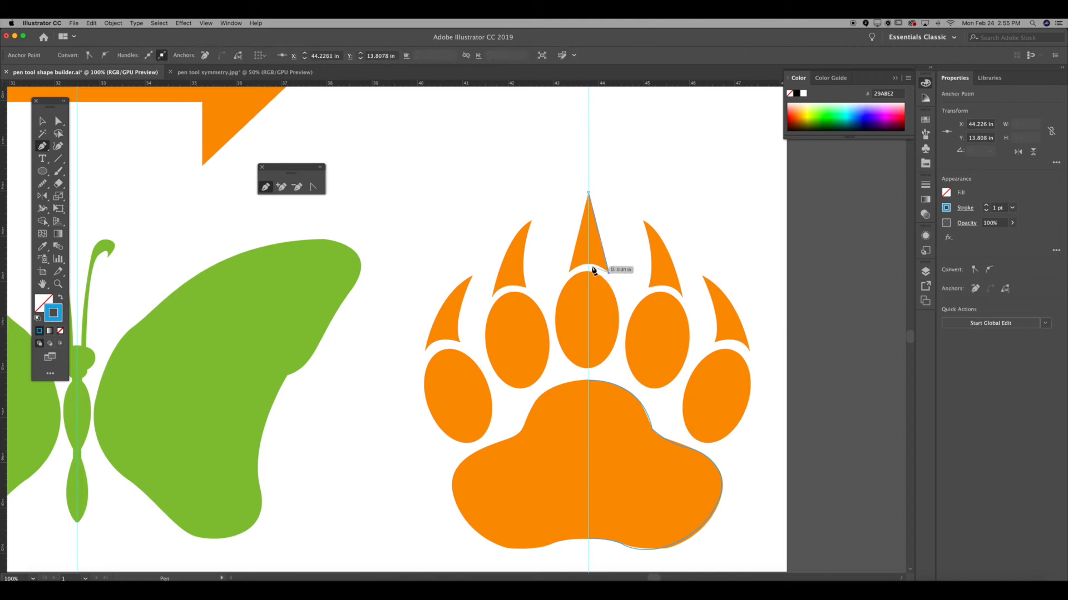
left_click_drag(589, 264, 581, 265)
key("v")
left_click(682, 231)
- Trace the claw just right of the middle one as a closed path with curved sides and base
key("p")
left_click(643, 223)
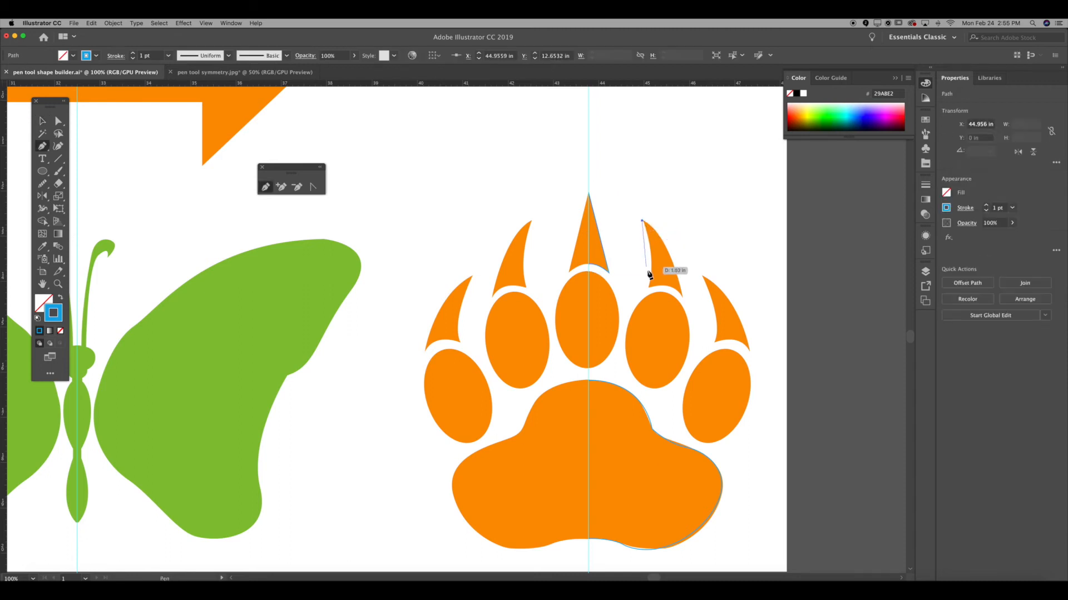
left_click_drag(652, 286, 637, 314)
left_click(648, 288)
left_click(683, 295)
left_click_drag(643, 223, 619, 220)
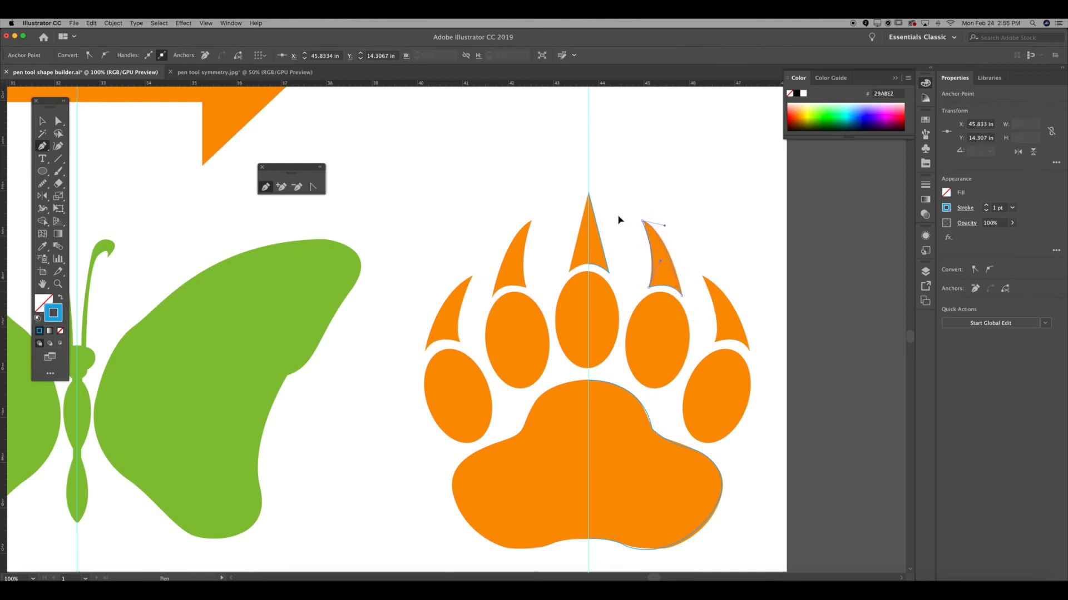
- Trace the outermost right claw as a closed path with curved sides and base
left_click(701, 276)
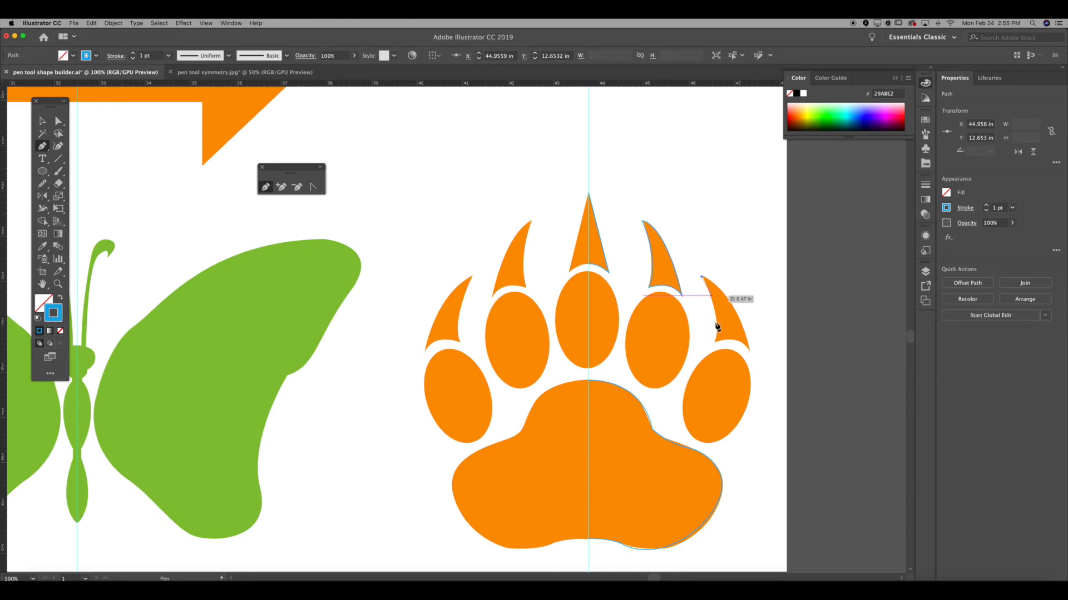
left_click_drag(714, 344, 758, 367)
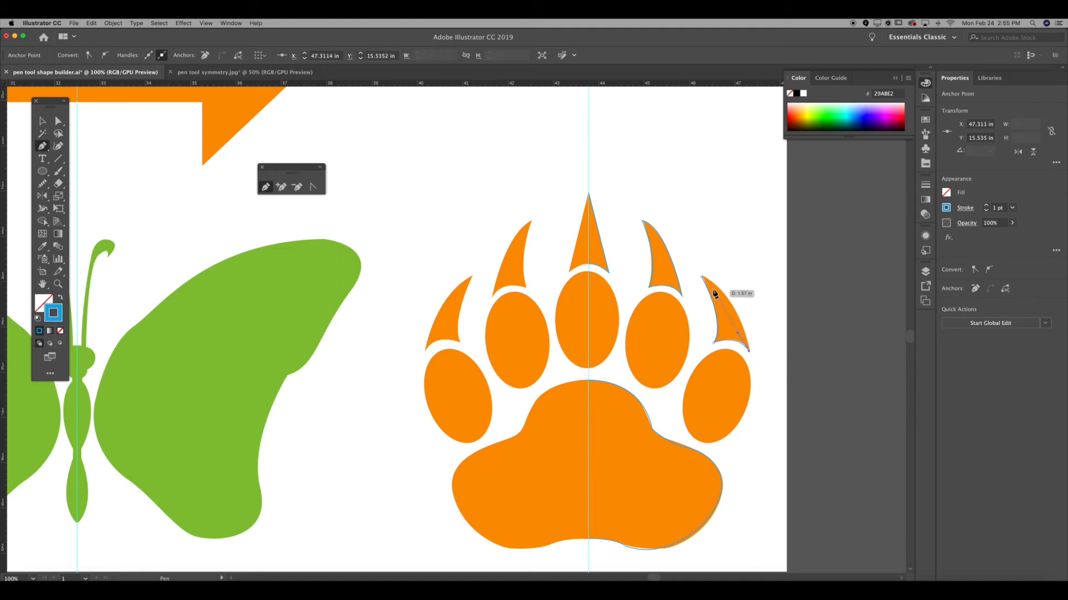
left_click_drag(700, 279, 666, 268)
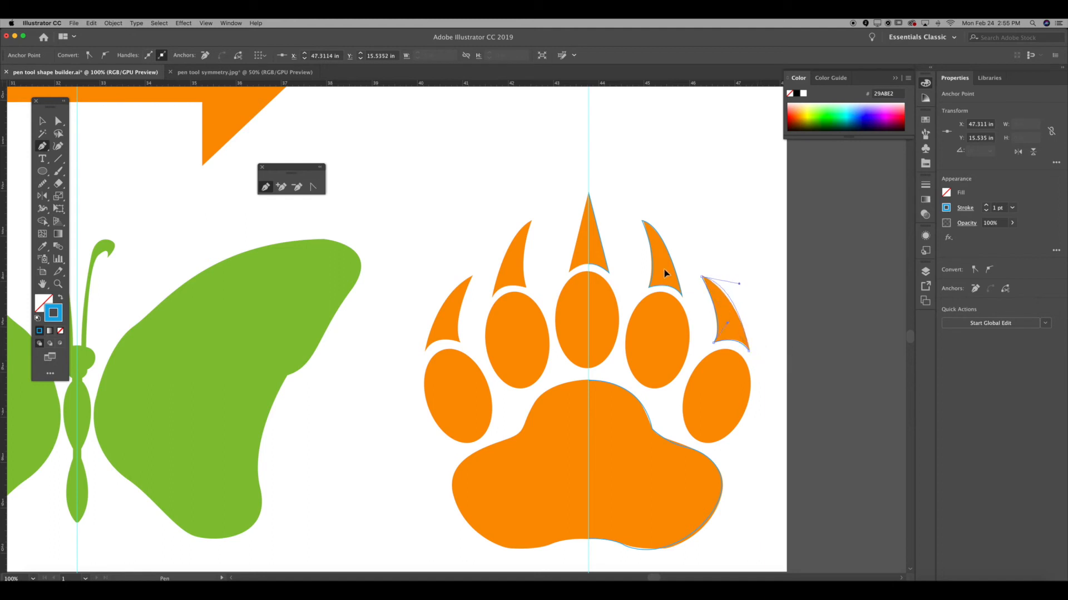
key("v")
left_click(716, 242)
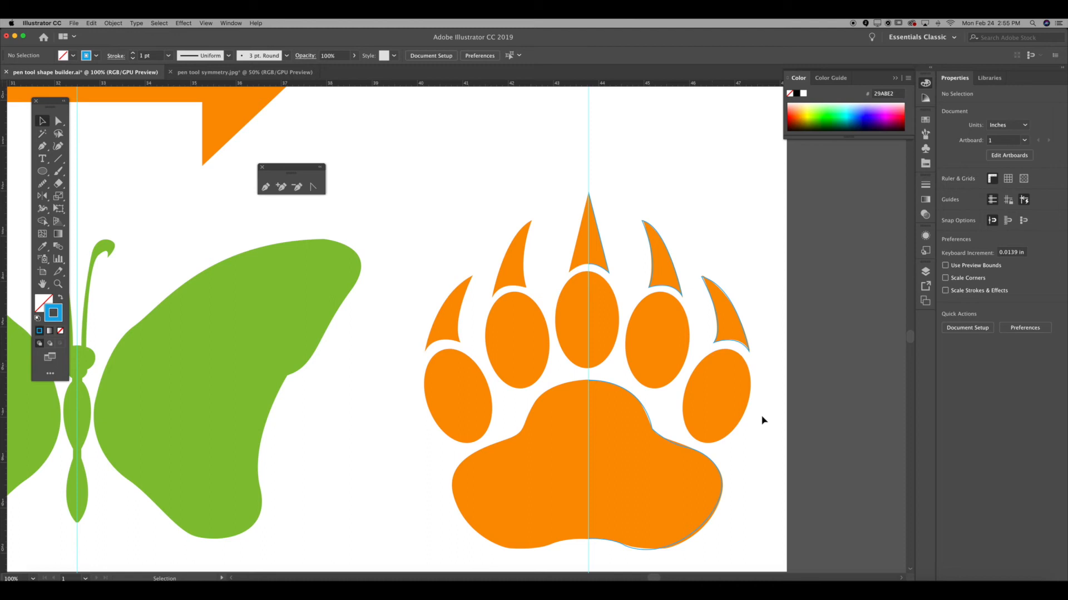
- Fit a blue-stroked, unfilled ellipse of about 1.36 by 2.15 in over the middle toe, centred on the guide
key("period")
key("l")
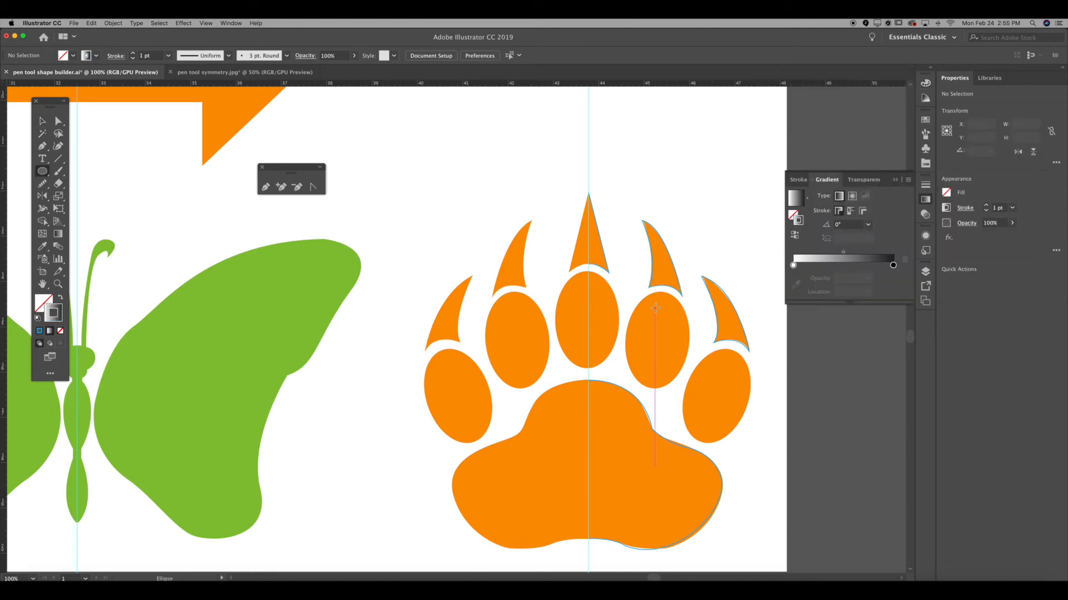
left_click(39, 331)
left_click_drag(565, 276, 619, 367)
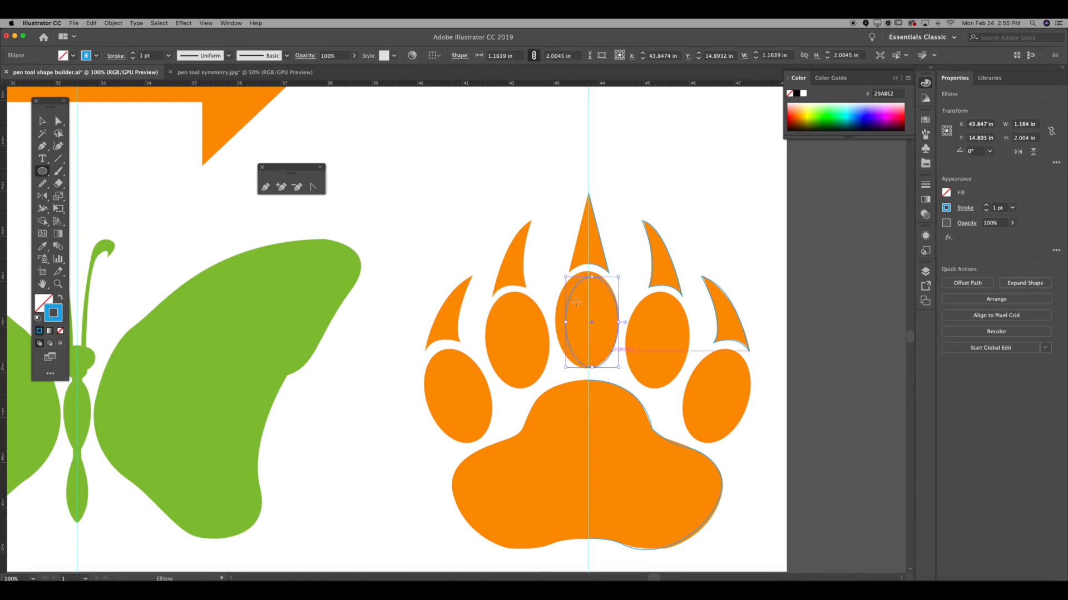
left_click_drag(566, 275, 548, 267)
left_click(549, 267)
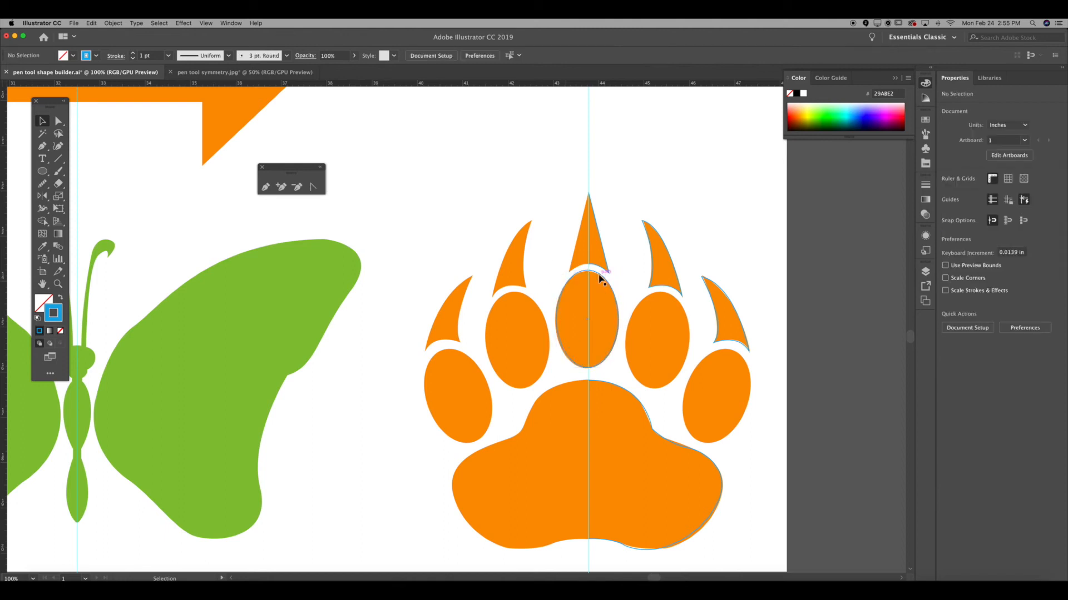
left_click(603, 275)
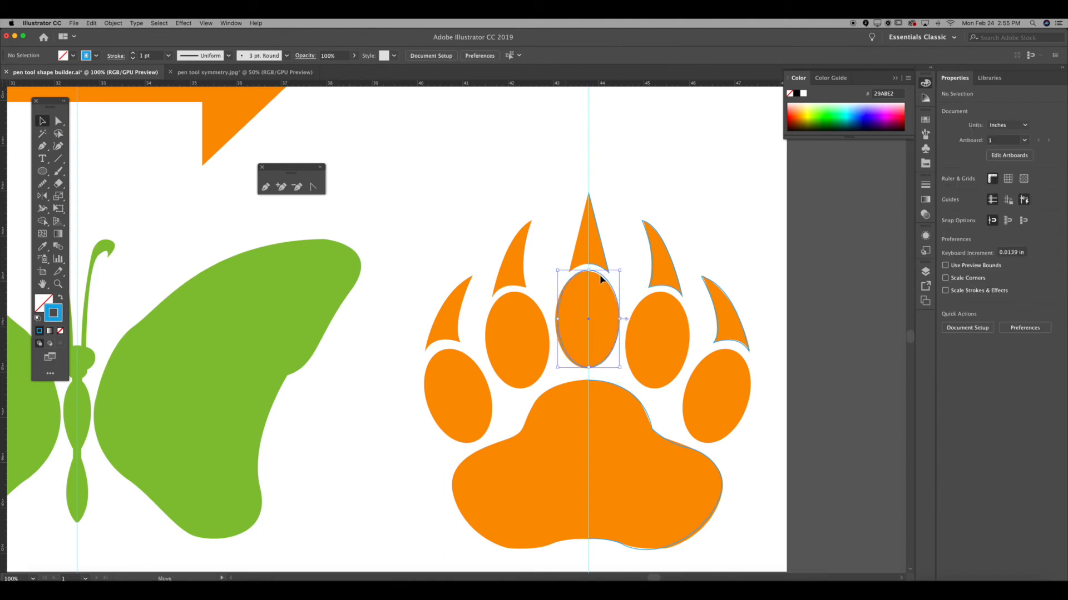
left_click(638, 270)
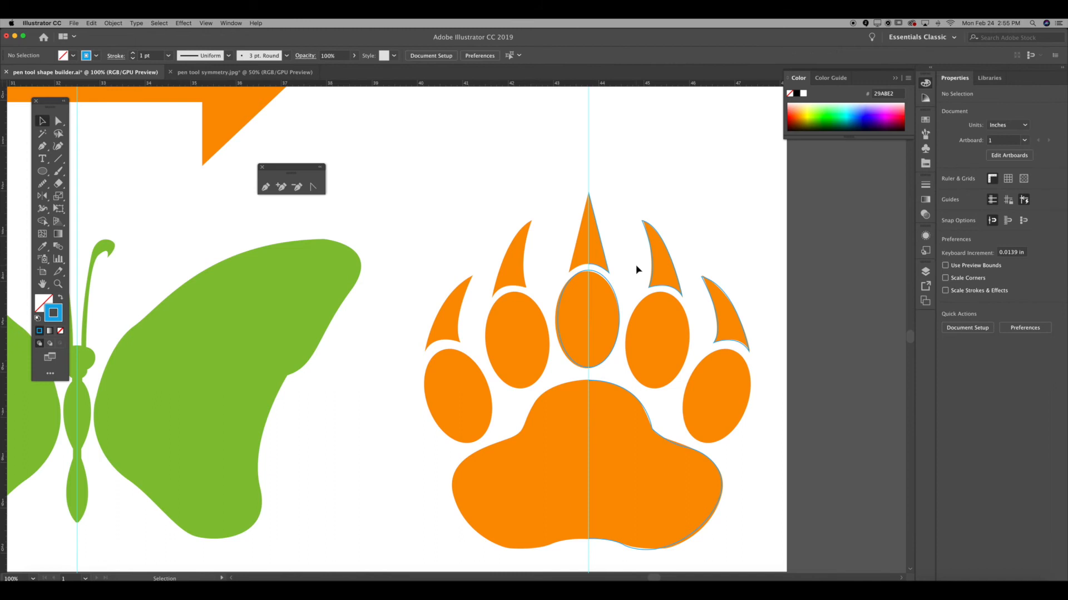
- Copy the middle toe ellipse onto the toe to its right, rotating and nudging it to match the toe's tilt and position
left_click(613, 289)
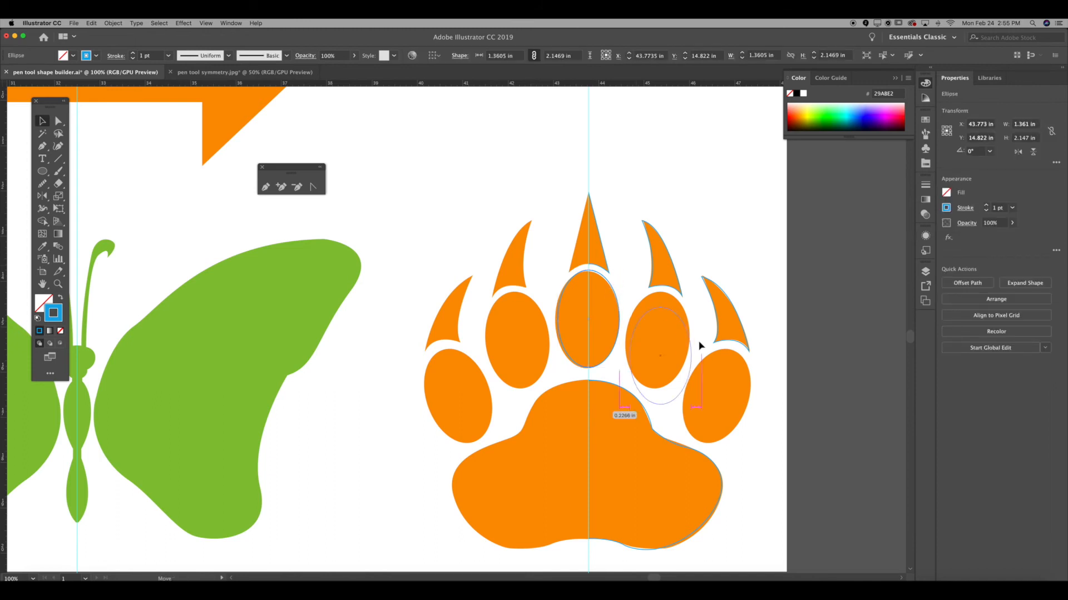
left_click(685, 306)
left_click_drag(690, 288, 699, 295)
left_click(682, 336)
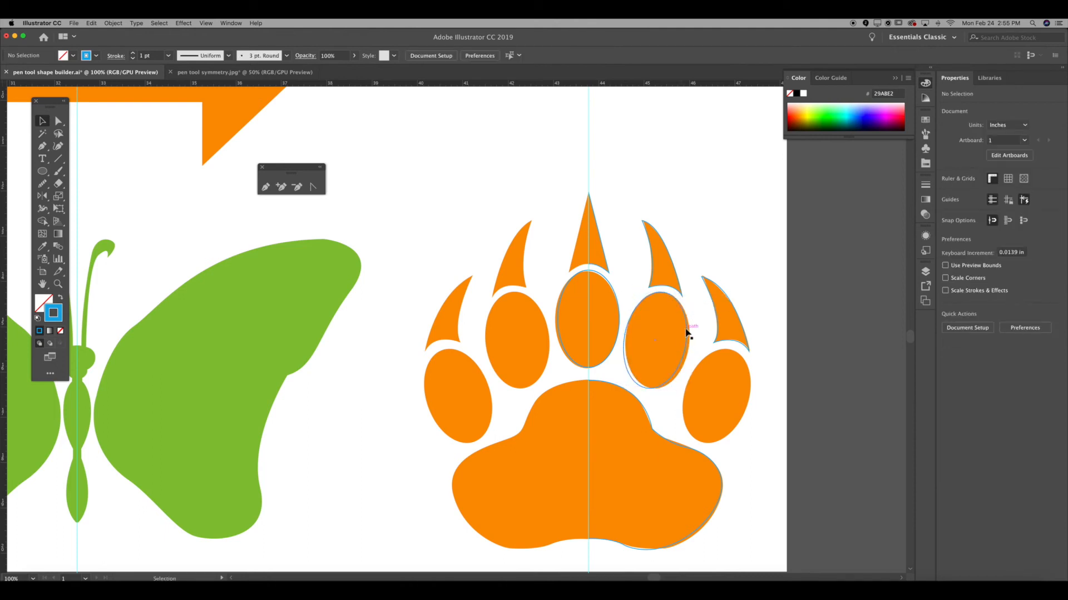
left_click(687, 333)
key("Left")
- Place another copy of the toe ellipse on the outermost right toe, tilted to match it
scroll(688, 332, "left", 1)
left_click_drag(698, 328, 779, 362)
left_click(777, 422)
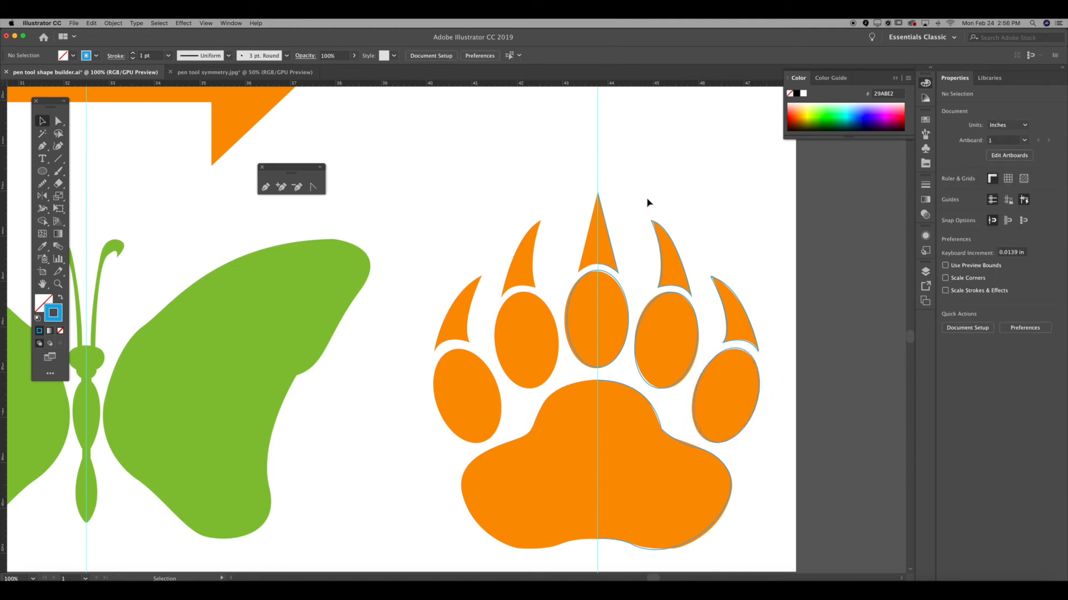
- Copy all the traced half-paw paths to the empty area beside the artboard and delete the guide copied with them
left_click_drag(561, 170, 849, 552)
left_click_drag(808, 428, 323, 394)
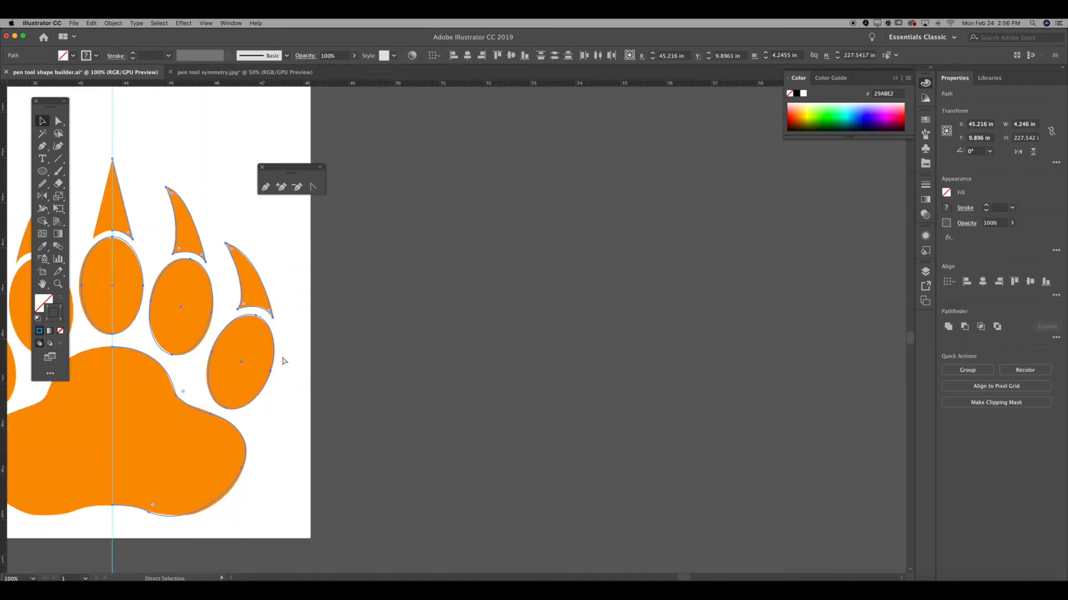
left_click_drag(275, 350, 840, 341)
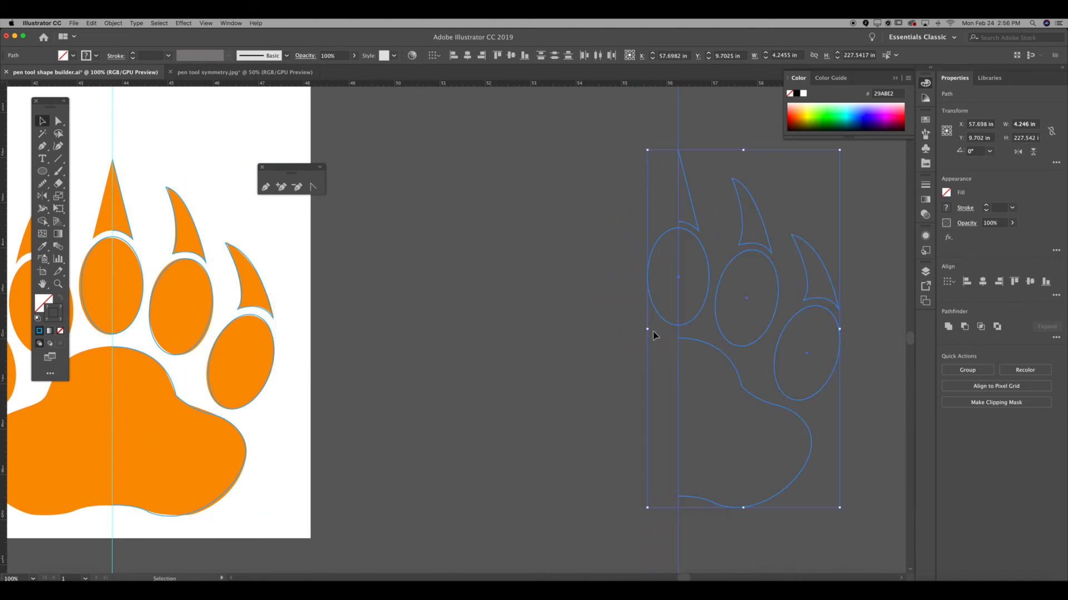
left_click(666, 352)
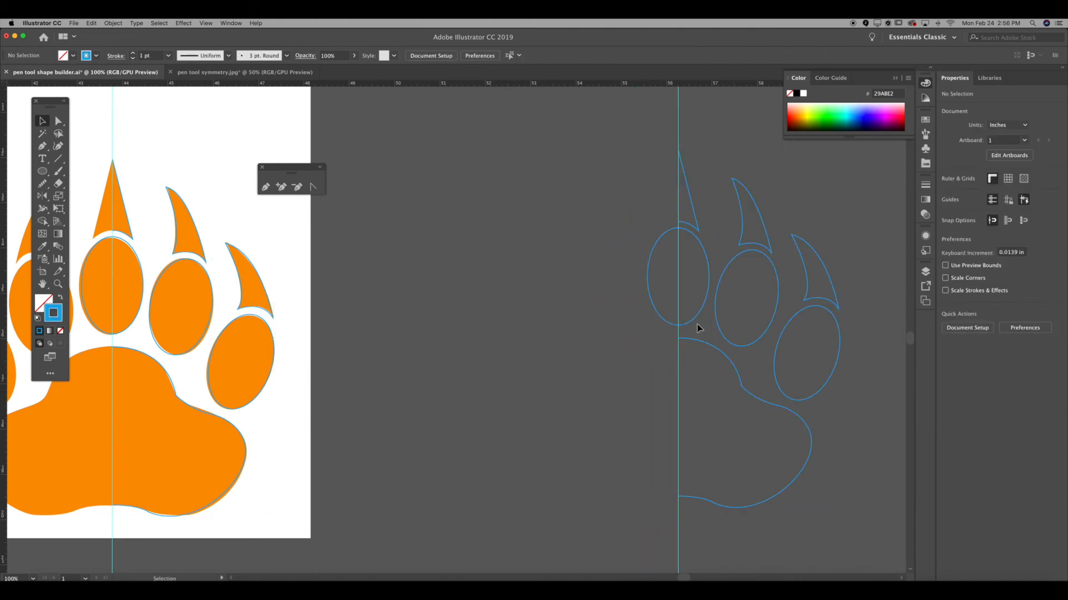
left_click(679, 386)
key("Delete")
- Paste a duplicate of the half paw in front, reflect it across the vertical axis, and move it to X 54.78 in to complete the paw
left_click_drag(562, 163, 557, 144)
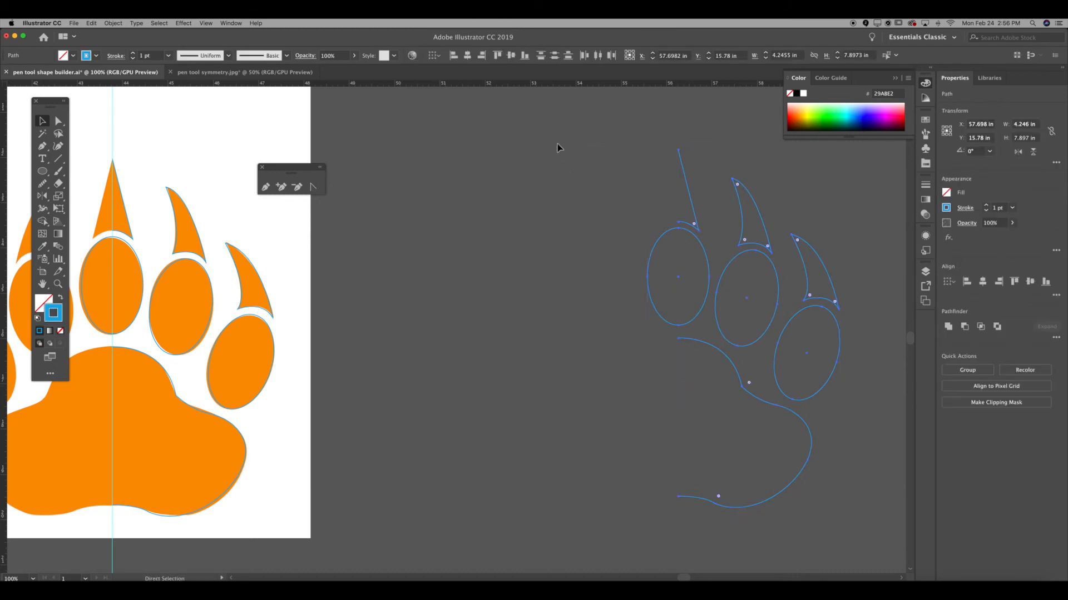
right_click(554, 221)
mouse_move(582, 341)
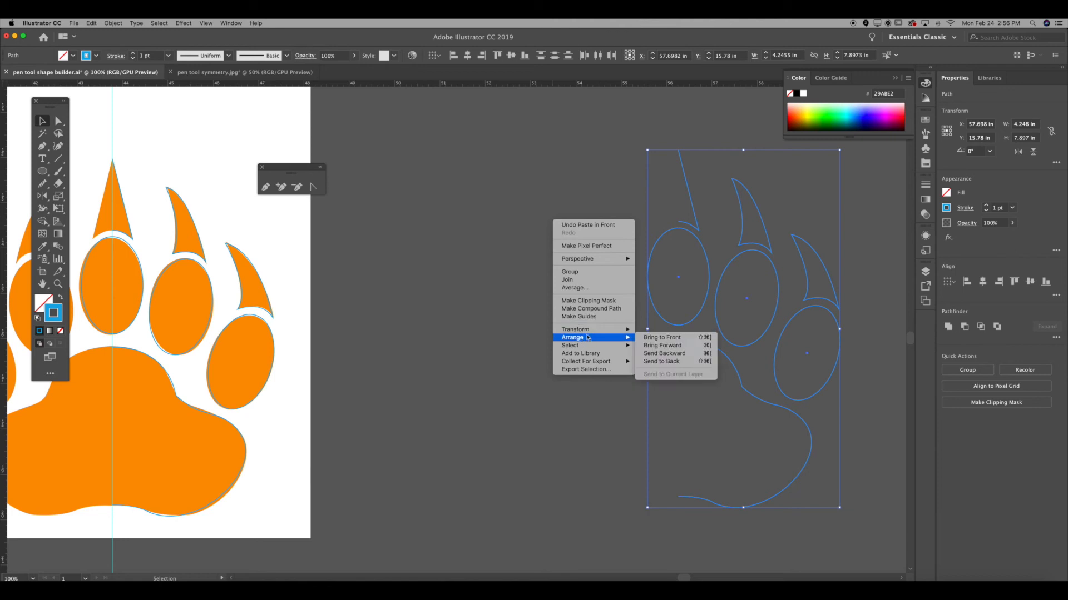
left_click(662, 361)
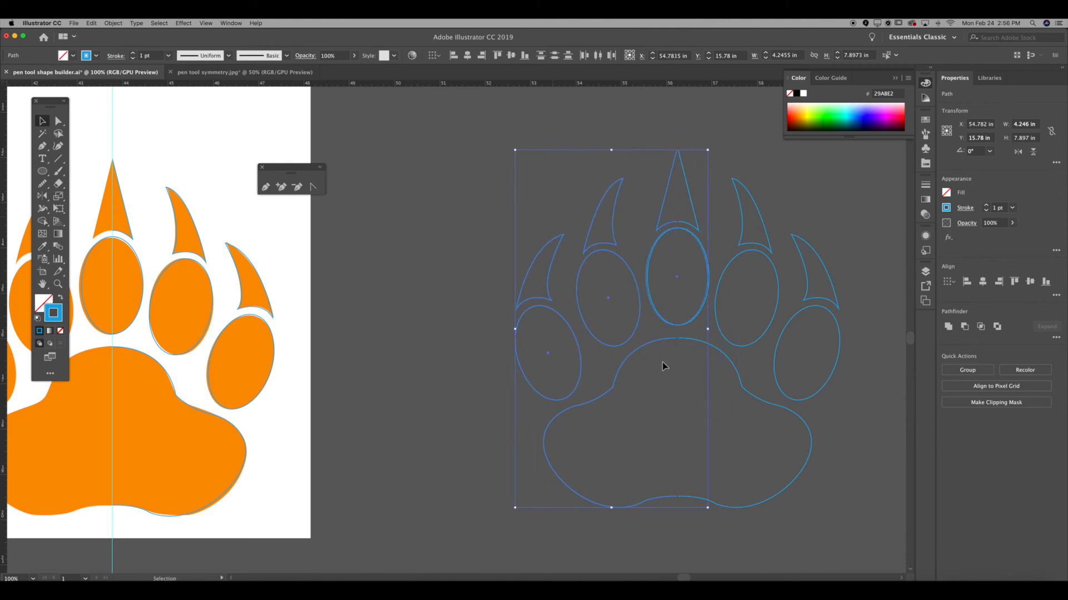
left_click(631, 244)
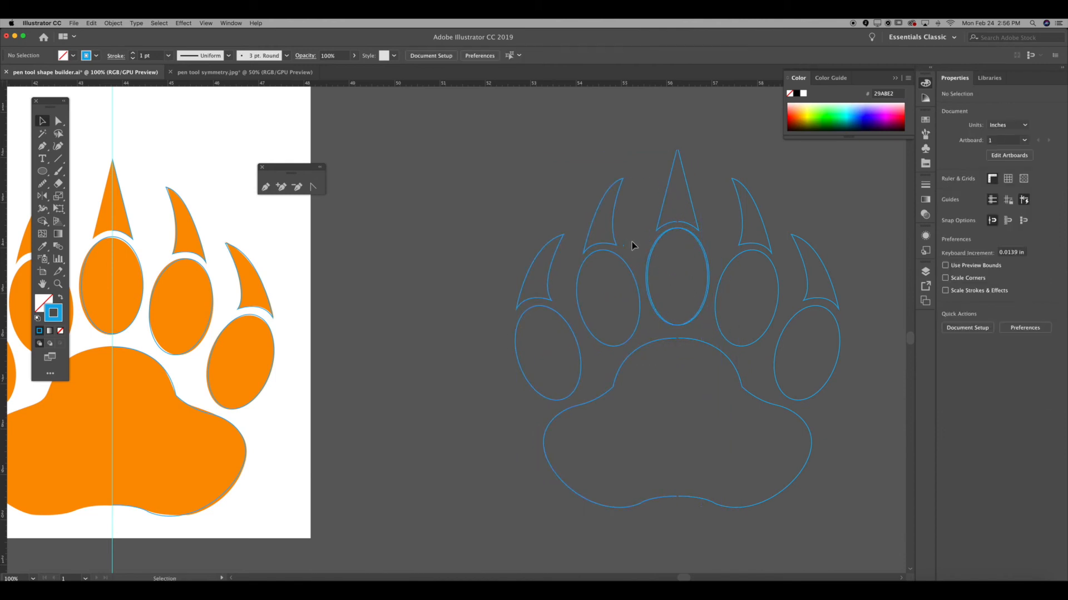
- Delete the duplicate ellipse overlapping the mirrored paw's middle toe
left_click(652, 248)
key("Delete")
scroll(687, 248, "up", 1)
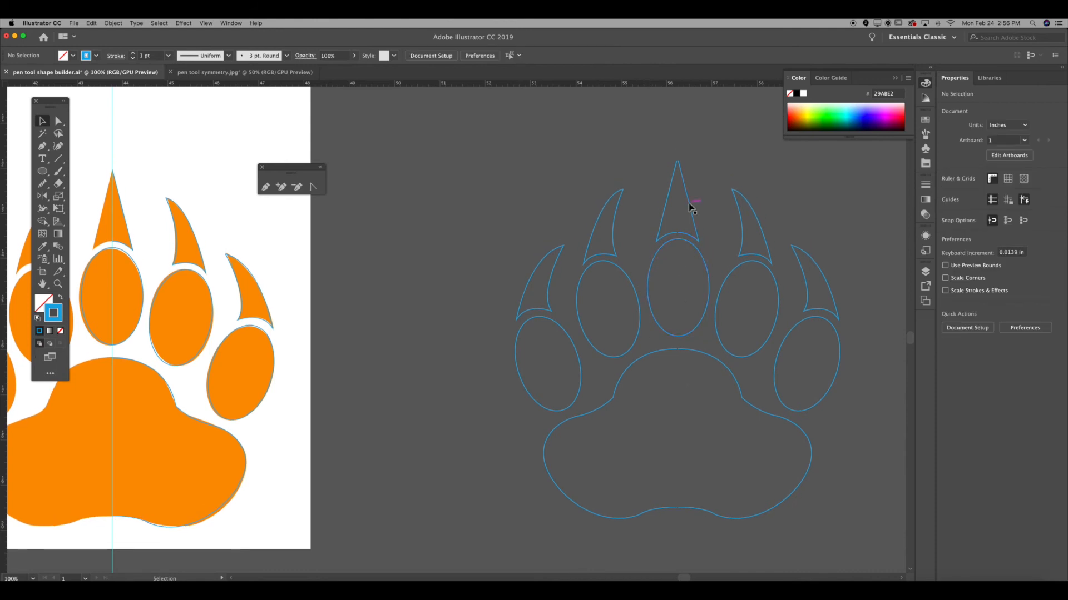
- Join the two halves of the mirrored paw's main pad into one closed outline
left_click(660, 352)
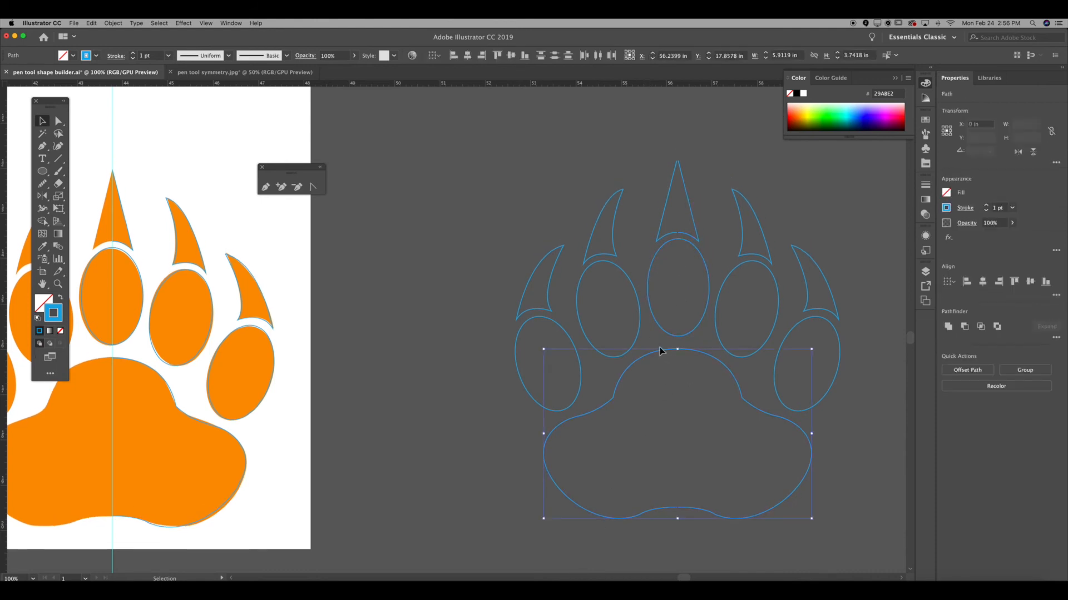
key("v")
left_click(678, 414)
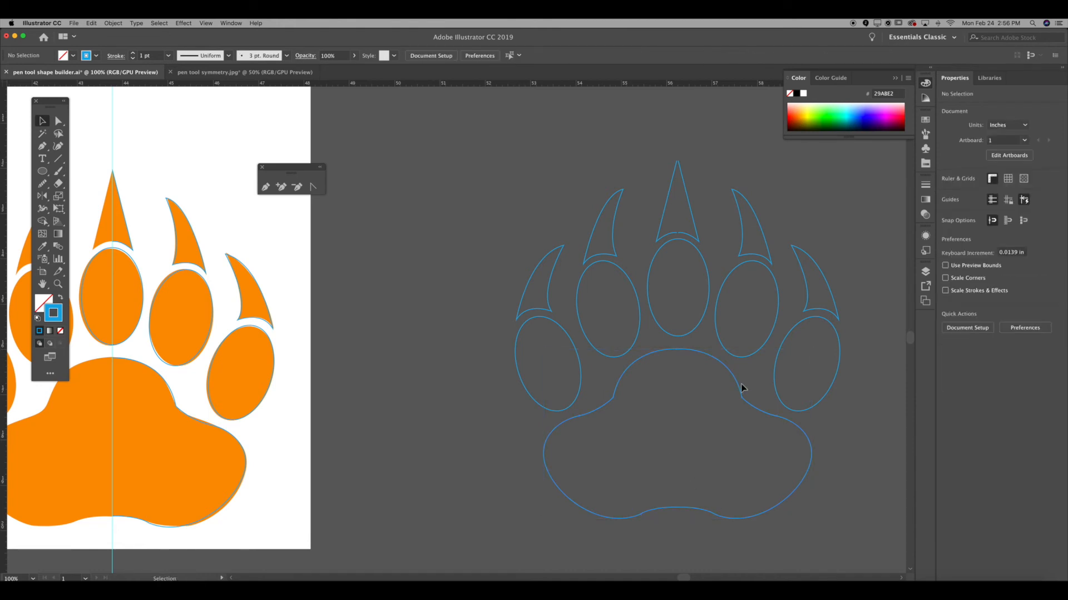
- Join the two halves of the middle claw at both its tip and its base into one closed path
left_click_drag(676, 290, 275, 358)
key("super+plus")
key("super+plus")
key("super+plus")
key("super+plus")
left_click_drag(568, 266, 167, 437)
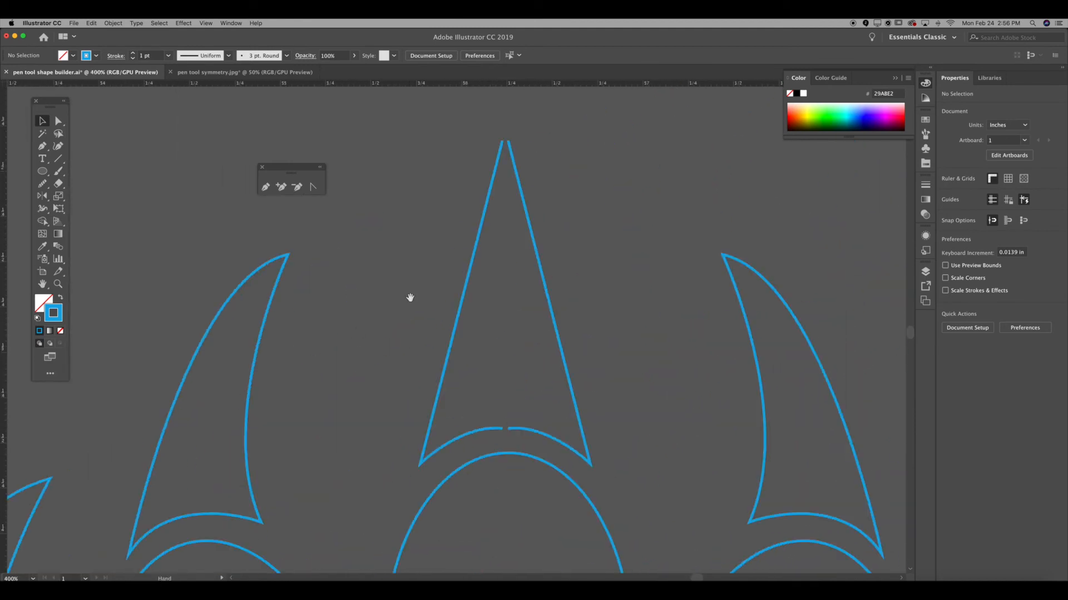
left_click_drag(485, 140, 579, 191)
key("super+j")
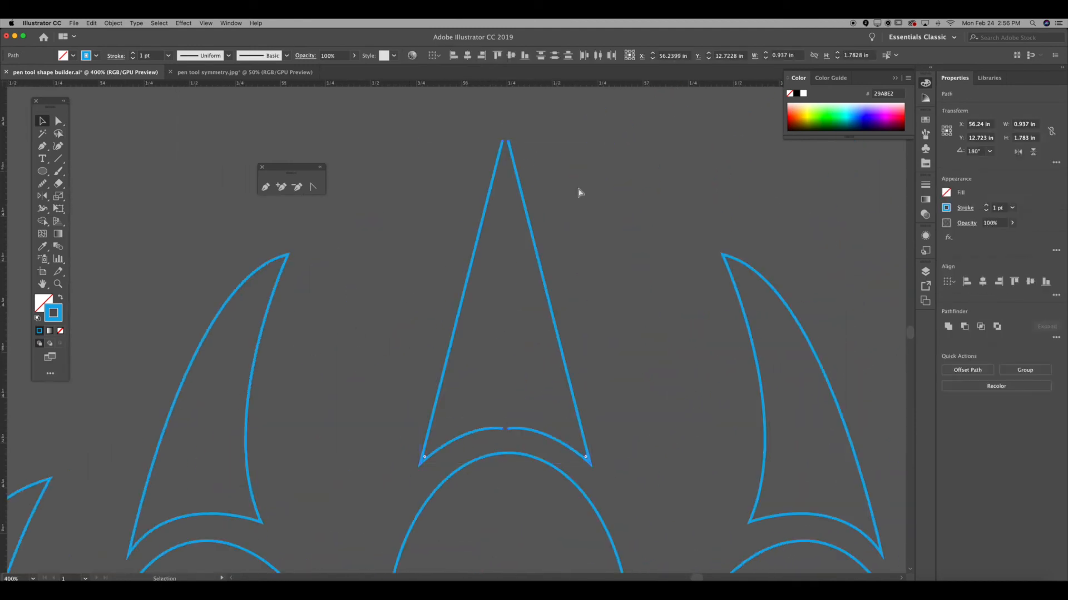
key("a")
left_click(586, 187)
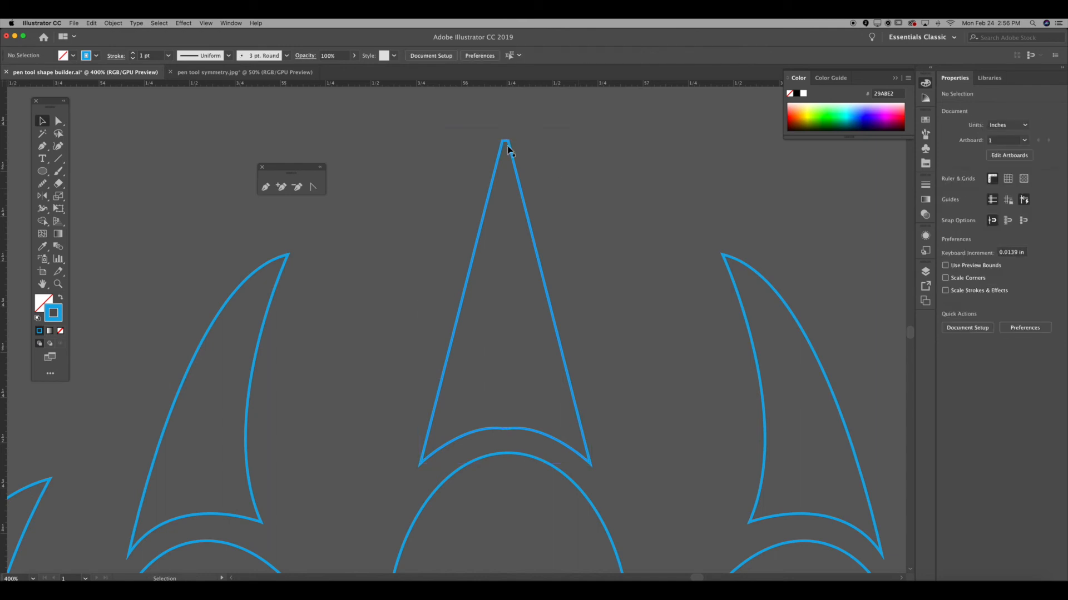
- Delete the extra anchor point at the flattened tip of the middle claw
key("super+plus")
key("super+plus")
key("super+plus")
left_click_drag(509, 192, 471, 413)
left_click_drag(515, 195, 501, 266)
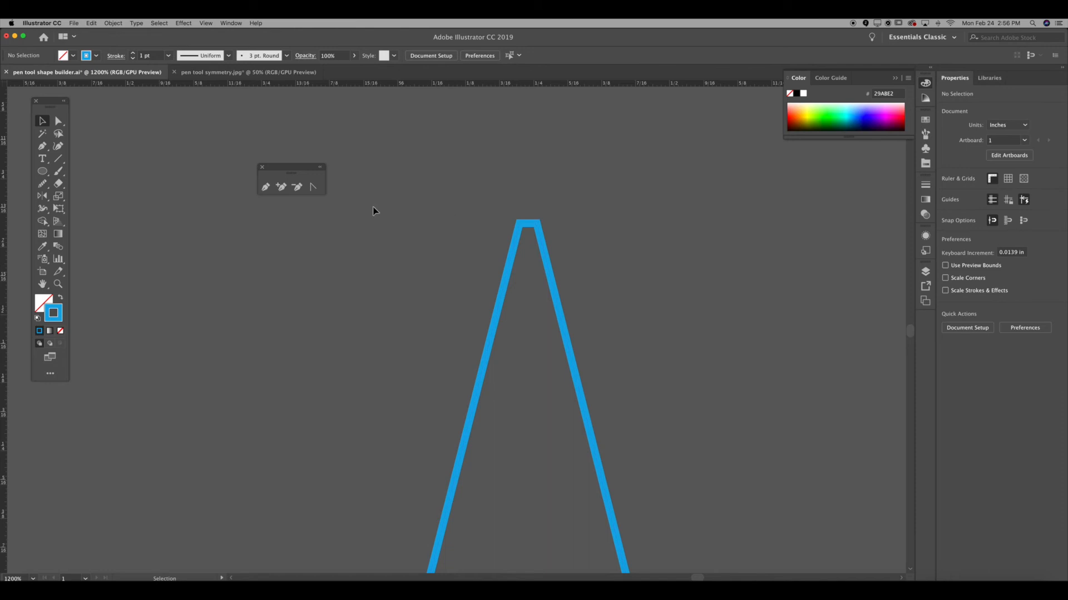
key("super+a")
left_click(297, 187)
left_click(542, 223)
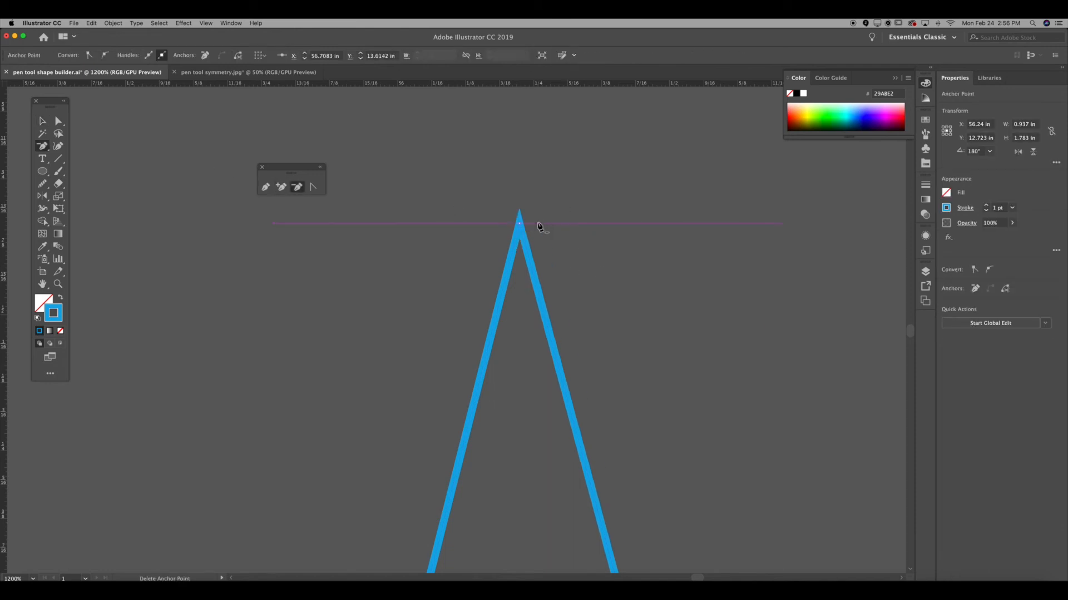
- Move the claw tip's remaining anchor point onto the claw's centre line at X 56.24 in, Y 11.824 in, and deselect it
left_click(313, 187)
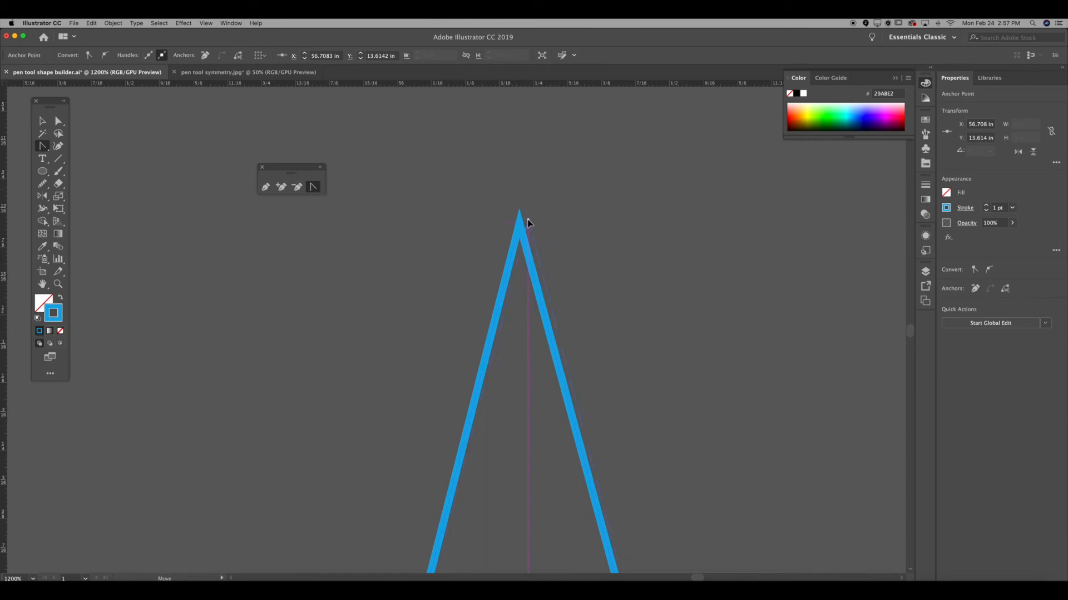
left_click_drag(527, 219, 527, 216)
key("a")
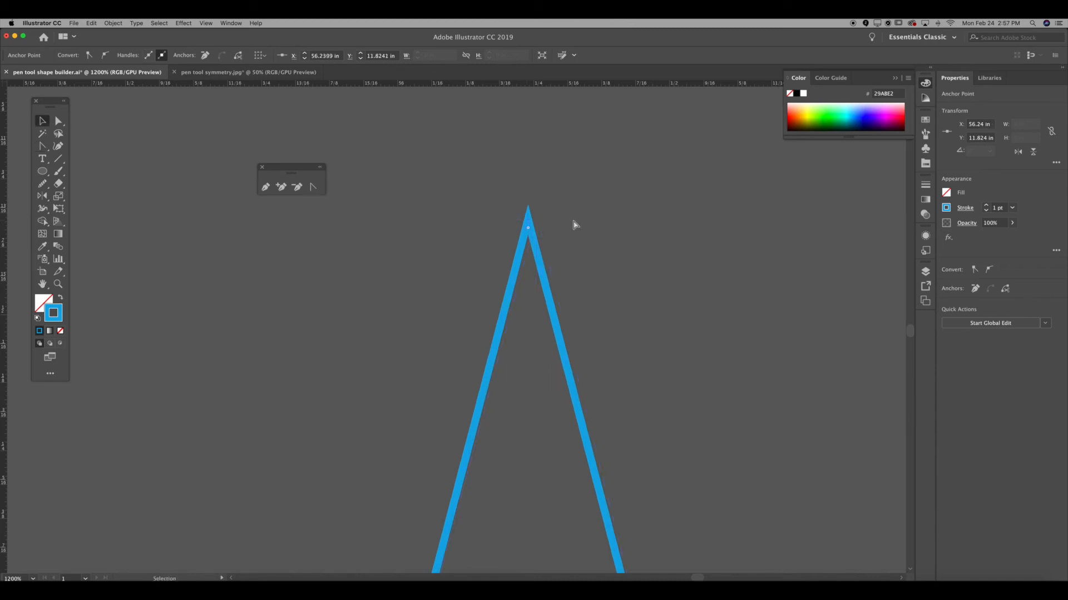
key("super+minus")
key("super+minus")
key("super+minus")
key("super+minus")
key("v")
left_click(572, 332)
- Fill every part of the mirrored bear paw with the same blue as its stroke, 29ABE2
scroll(590, 233, "down", 5)
key("super+minus")
key("super+minus")
key("super+minus")
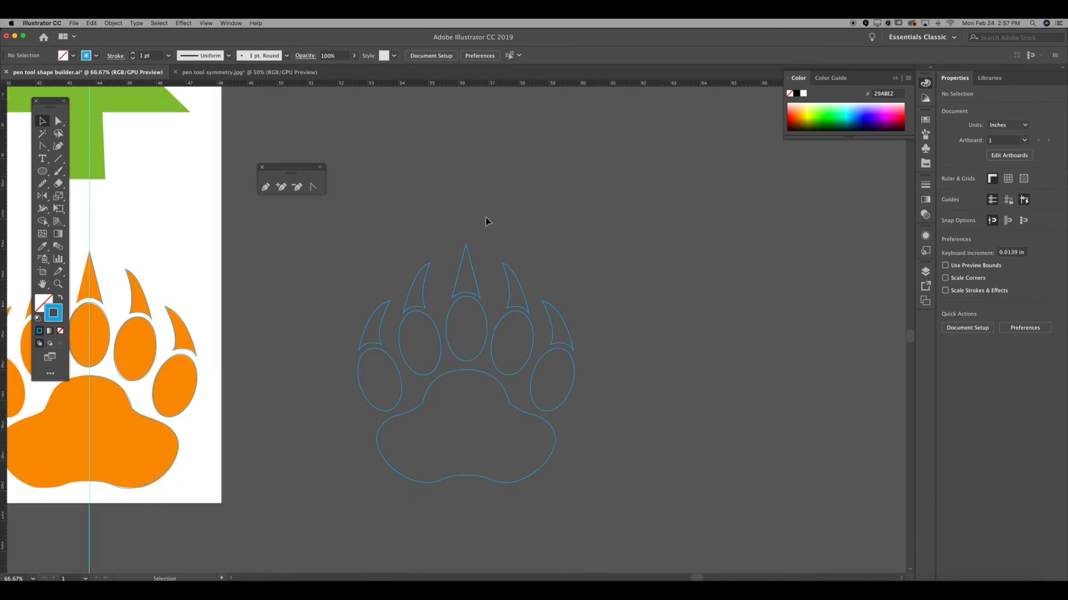
left_click_drag(660, 483, 323, 256)
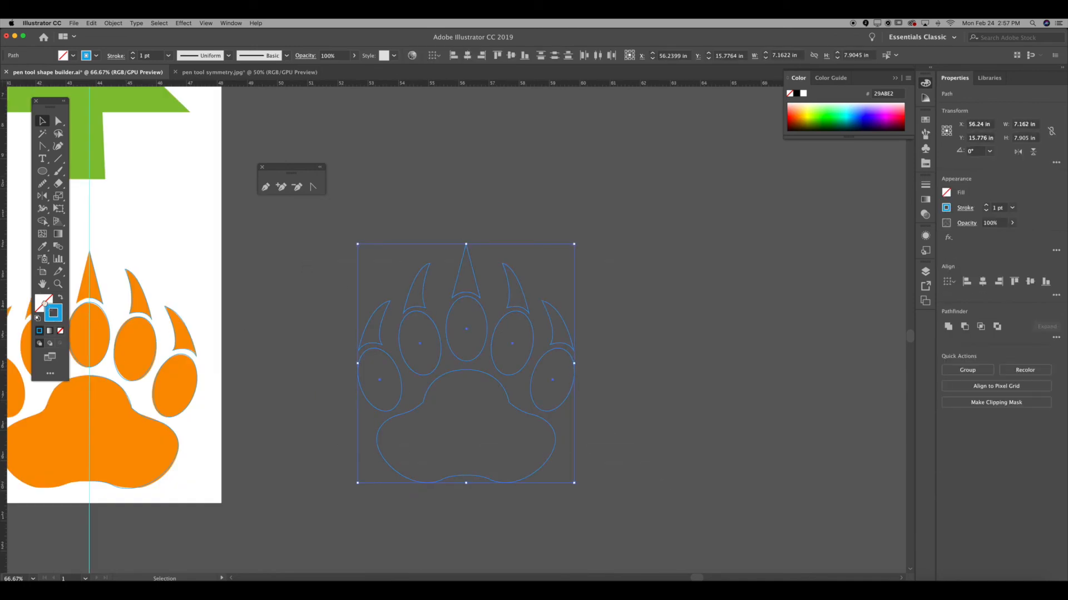
left_click_drag(45, 303, 44, 303)
left_click(240, 311)
left_click_drag(309, 246, 605, 494)
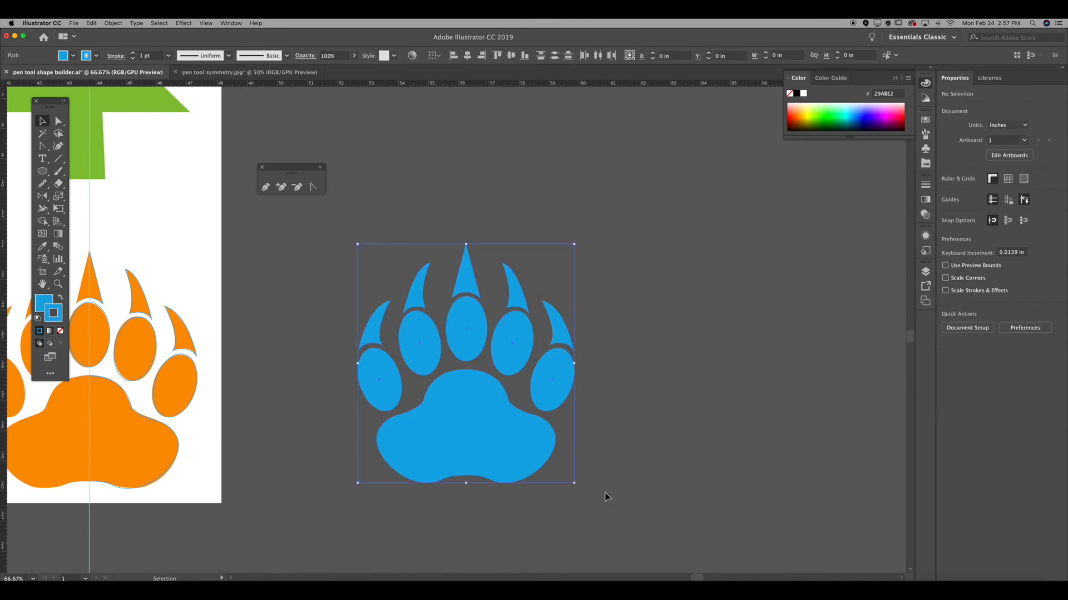
- Try moving the filled paw to X 58.845 in, Y 15.236 in
left_click_drag(554, 333, 634, 318)
left_click_drag(358, 324, 667, 353)
left_click_drag(181, 344, 542, 265)
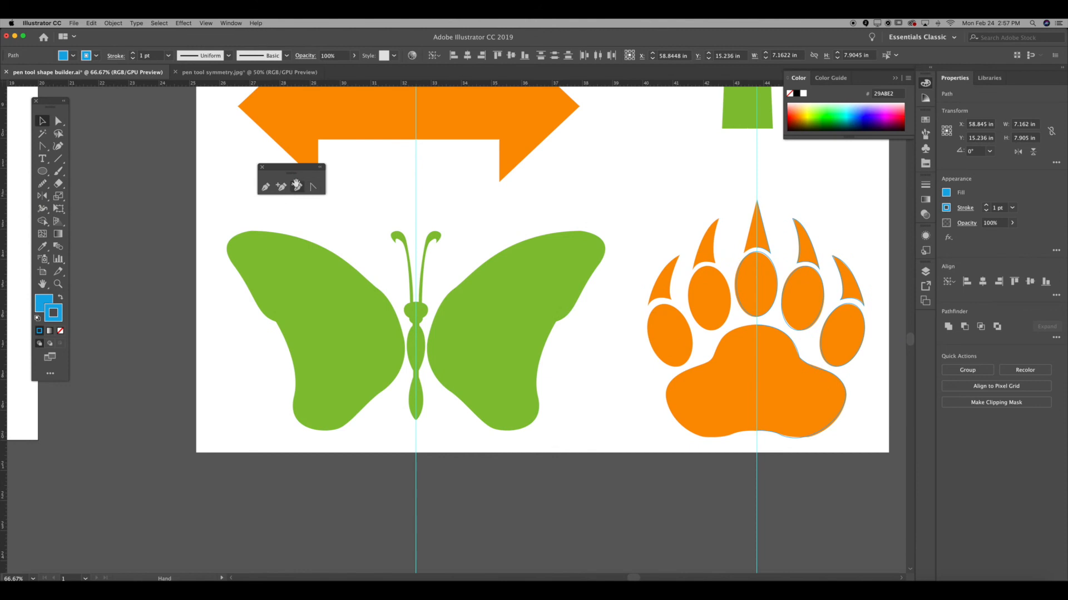
- Close the floating Pen tool group, tear it off again, and place it beside the toolbox
left_click(262, 167)
left_click_drag(42, 146, 83, 149)
left_click_drag(163, 153, 171, 156)
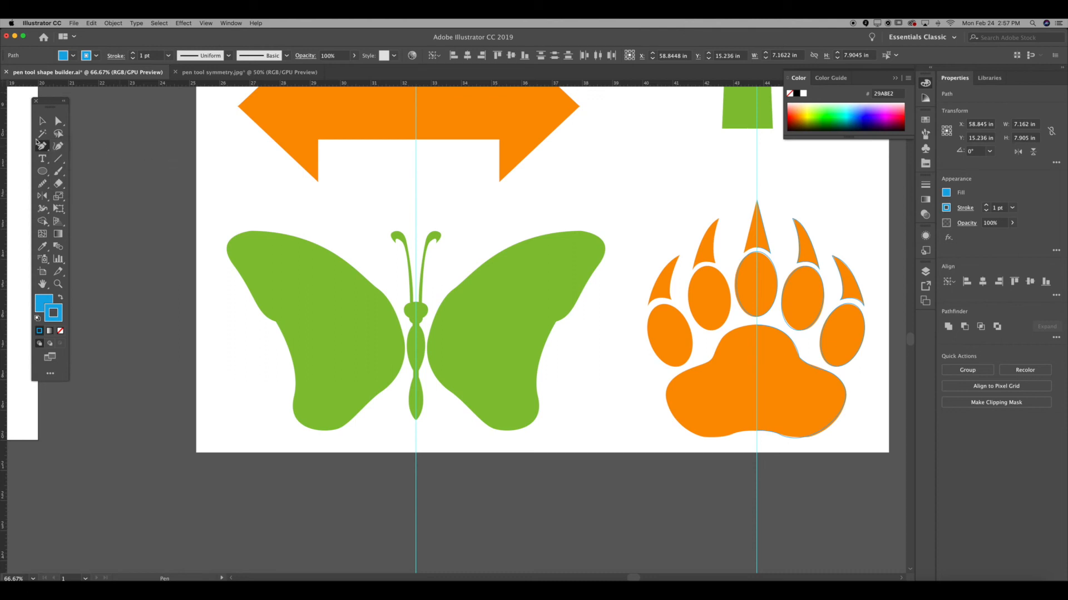
left_click_drag(41, 147, 171, 157)
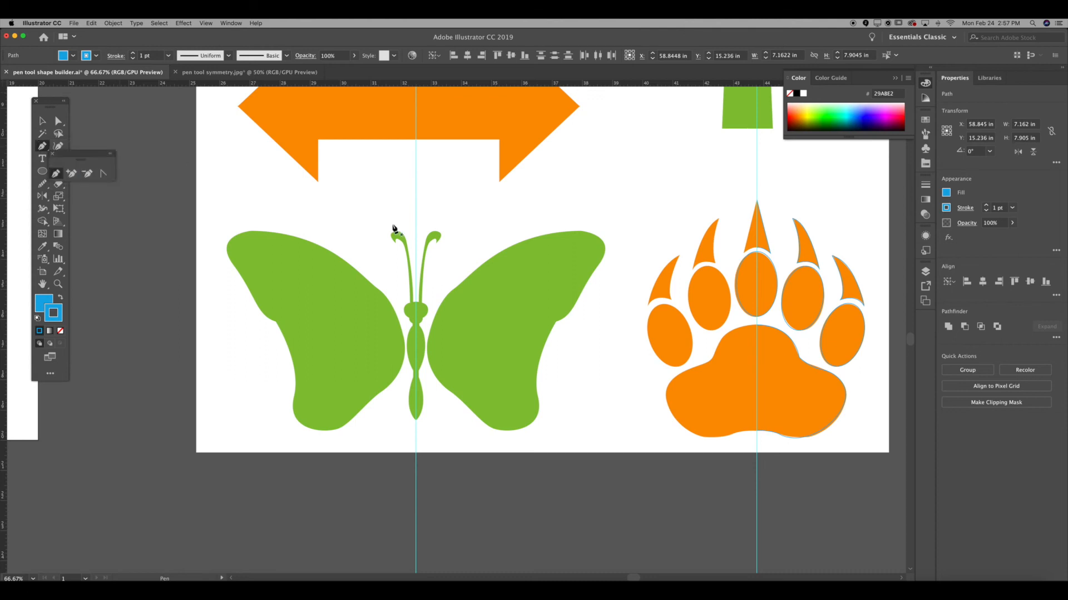
left_click_drag(82, 154, 113, 135)
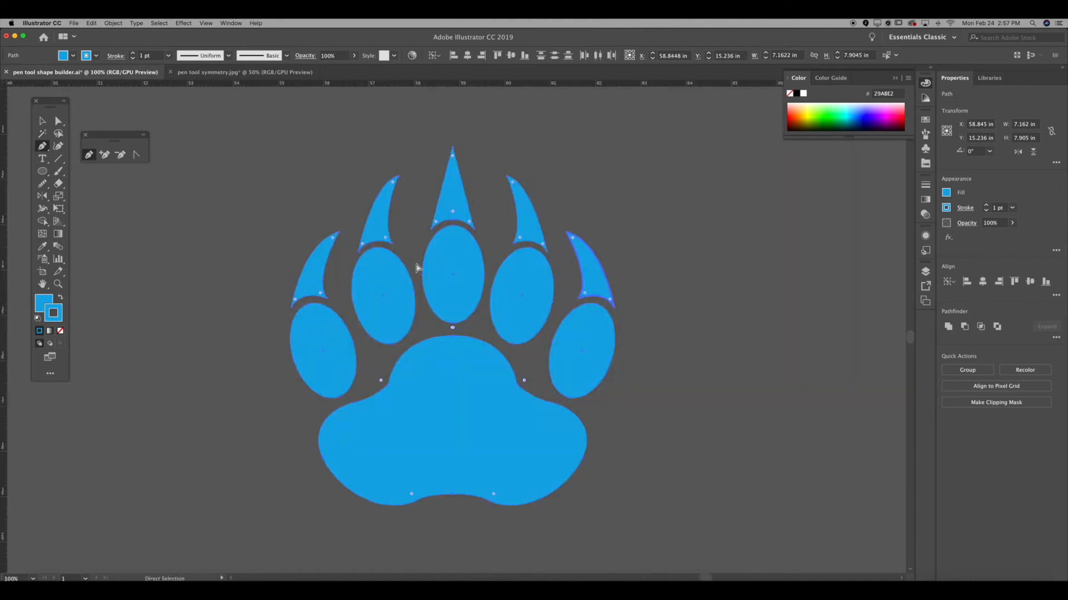
- Undo the paw's last move, inspect the filled shape up close, and deselect it
key("super+equal")
key("super+minus")
key("super+minus")
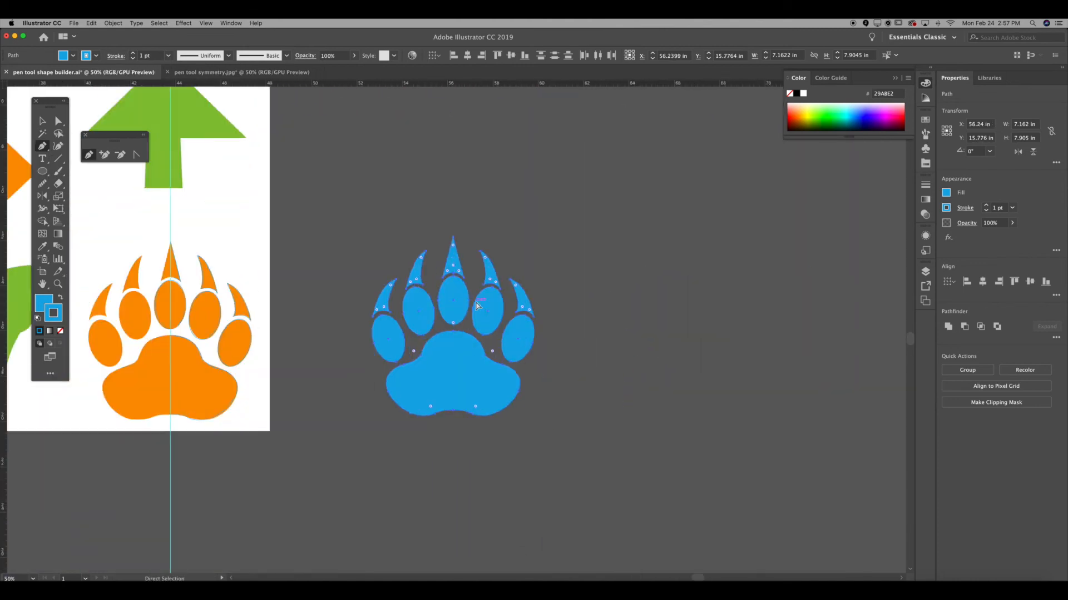
key("super+equal")
key("super+equal")
left_click_drag(267, 329, 854, 304)
left_click_drag(383, 349, 661, 350)
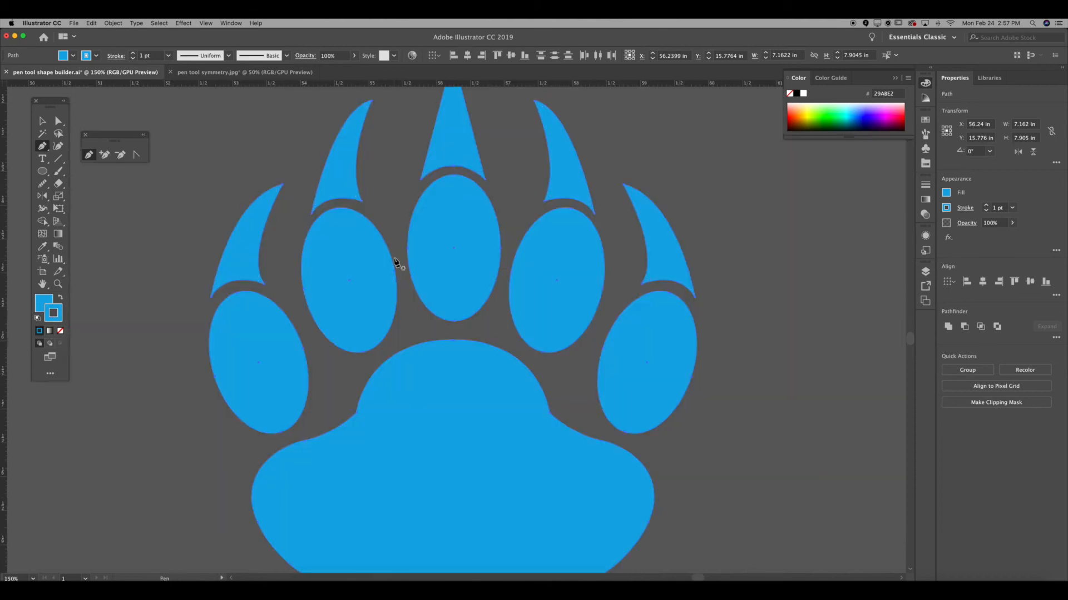
key("super+minus")
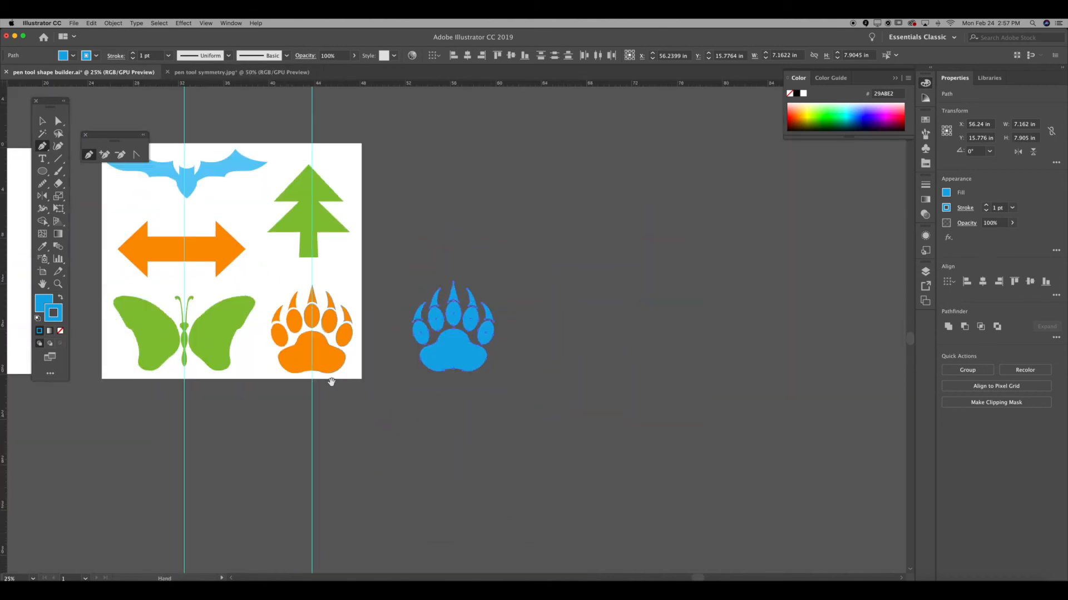
left_click_drag(331, 381, 703, 345)
key("super+equal")
key("super+equal")
key("super+equal")
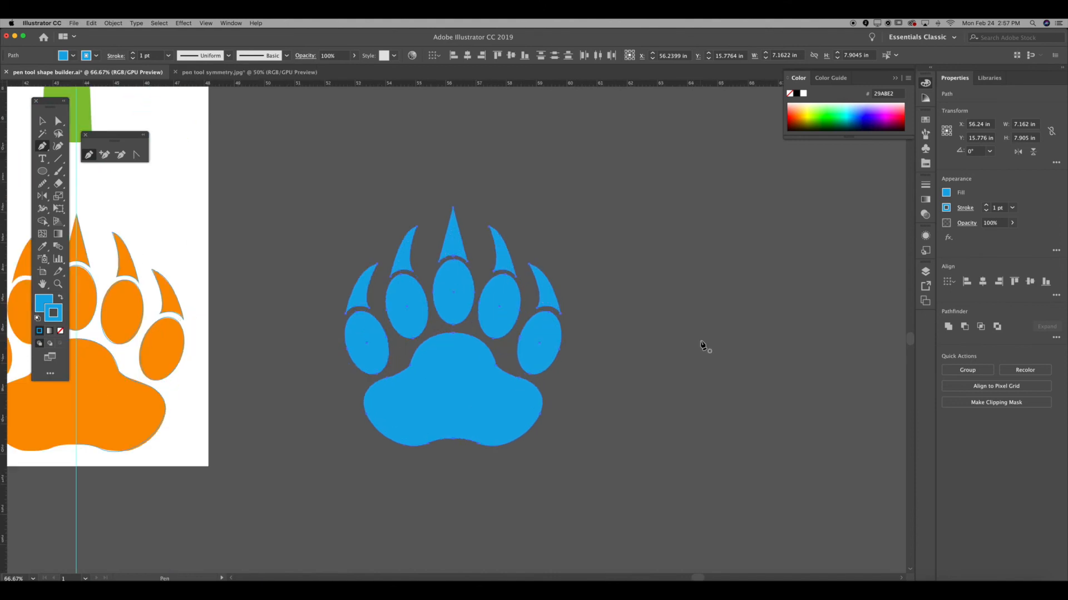
key("v")
left_click(584, 358)
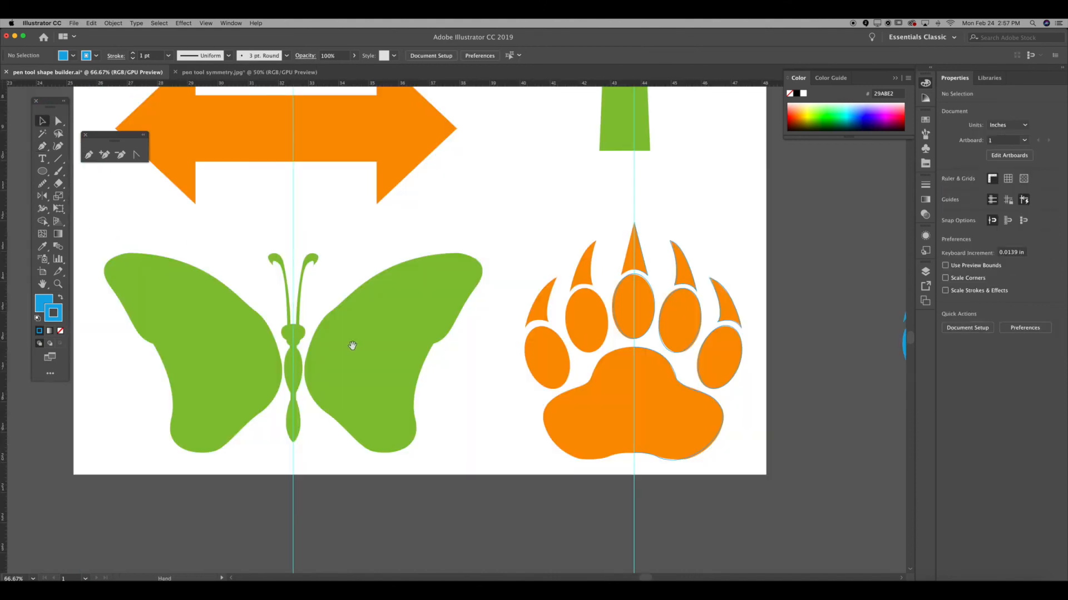
- Set the fill to none and start the half-butterfly path with the Pen tool along the head's top edge, beginning on the centre guide
left_click_drag(352, 345, 509, 354)
key("super+equal")
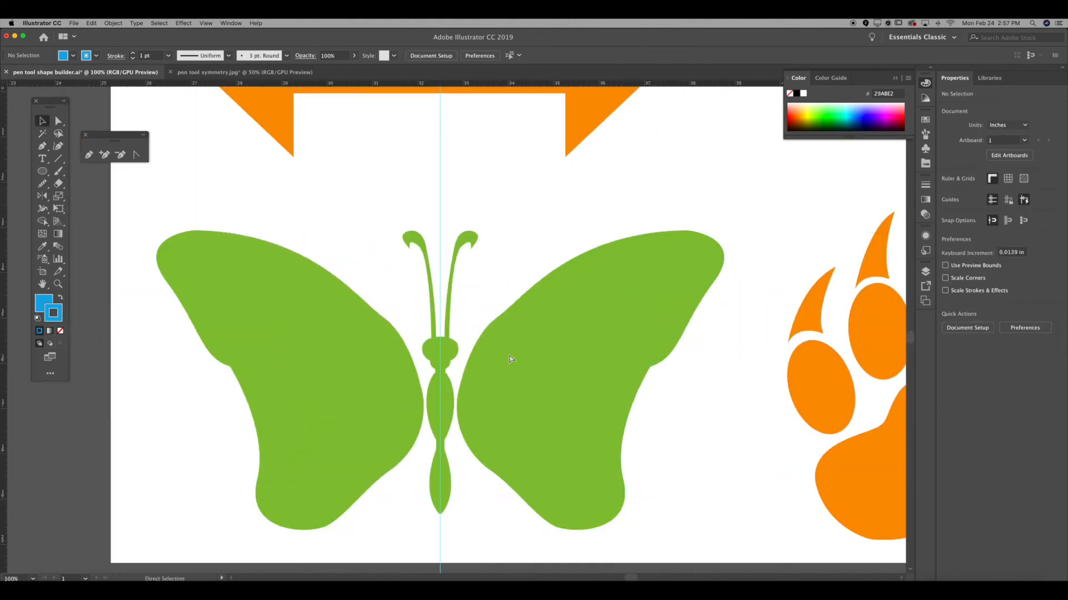
key("super+equal")
key("p")
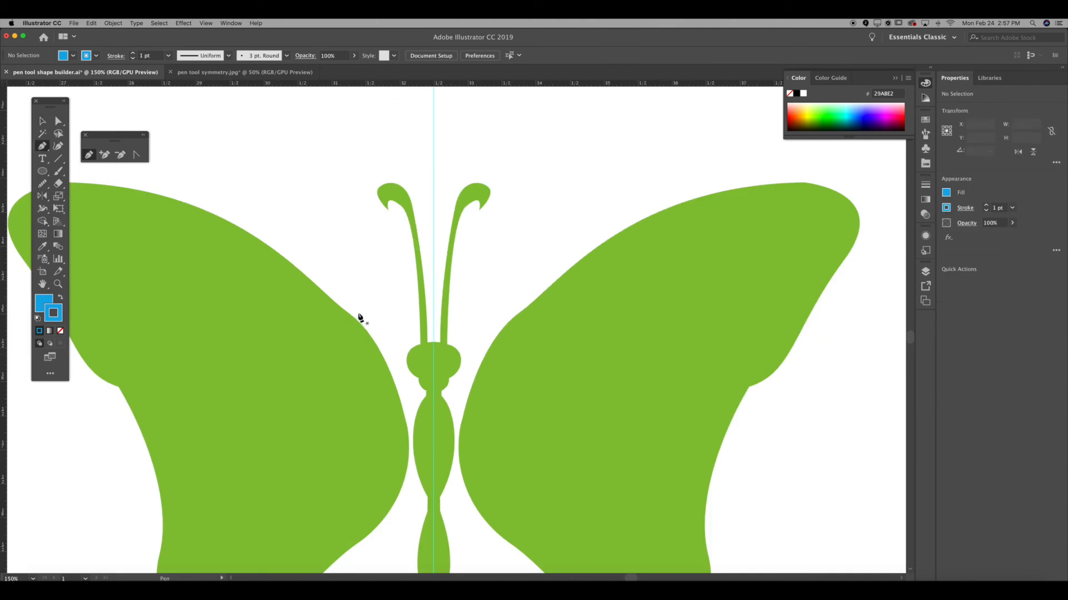
left_click(60, 331)
left_click(434, 342)
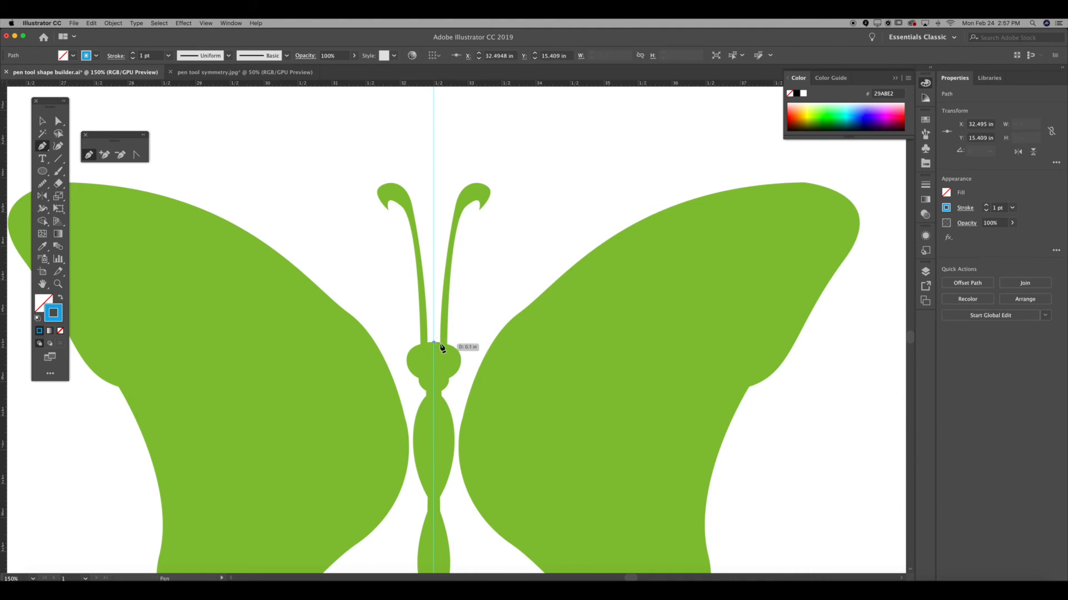
key("super+equal")
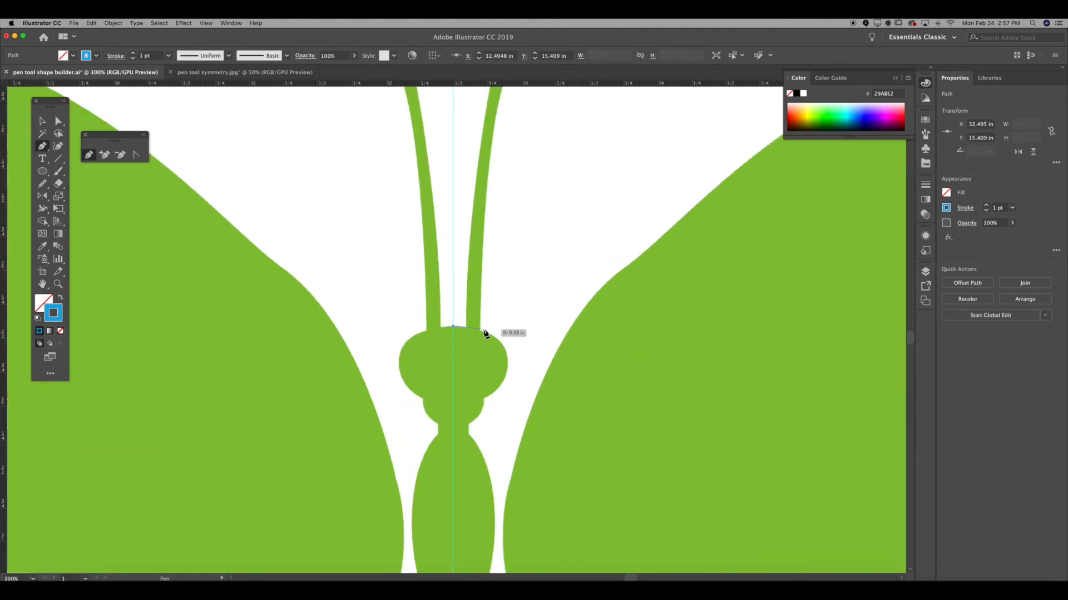
left_click_drag(465, 323, 467, 333)
- Continue the path around the butterfly's right antenna, up its inner edge, over the curl, and back to the head
key("super+minus")
key("super+minus")
key("super+minus")
key("super+minus")
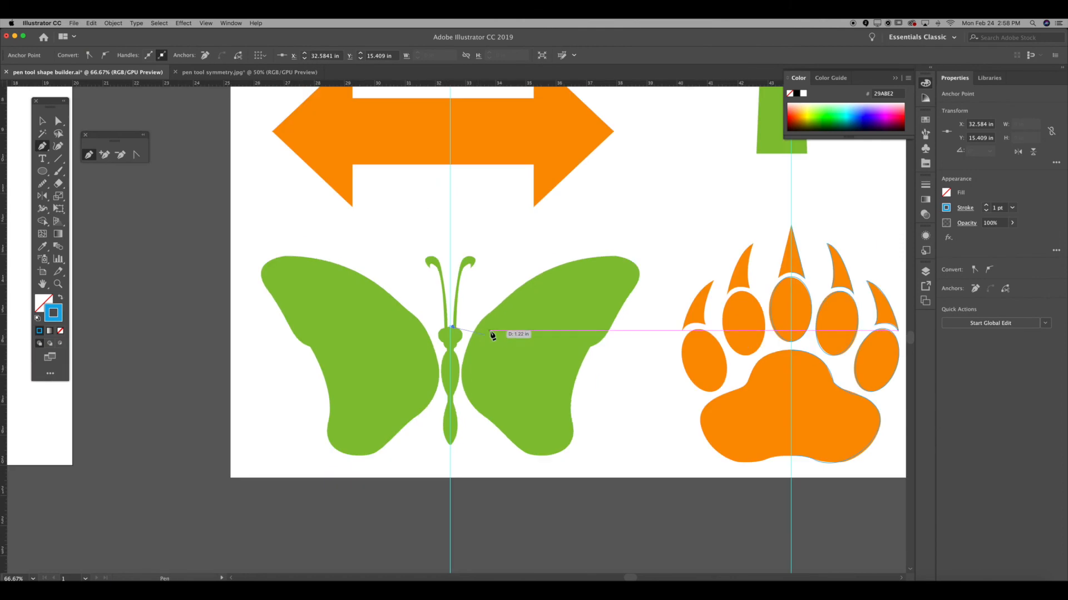
mouse_move(467, 258)
left_mouse_down()
mouse_move(487, 250)
mouse_move(461, 273)
left_mouse_up()
left_click(469, 258)
left_click(470, 269)
left_click(456, 326)
- Trace the right side of the butterfly's head and body down to its lowest point and end the path
left_click_drag(459, 341, 450, 346)
left_click(459, 342)
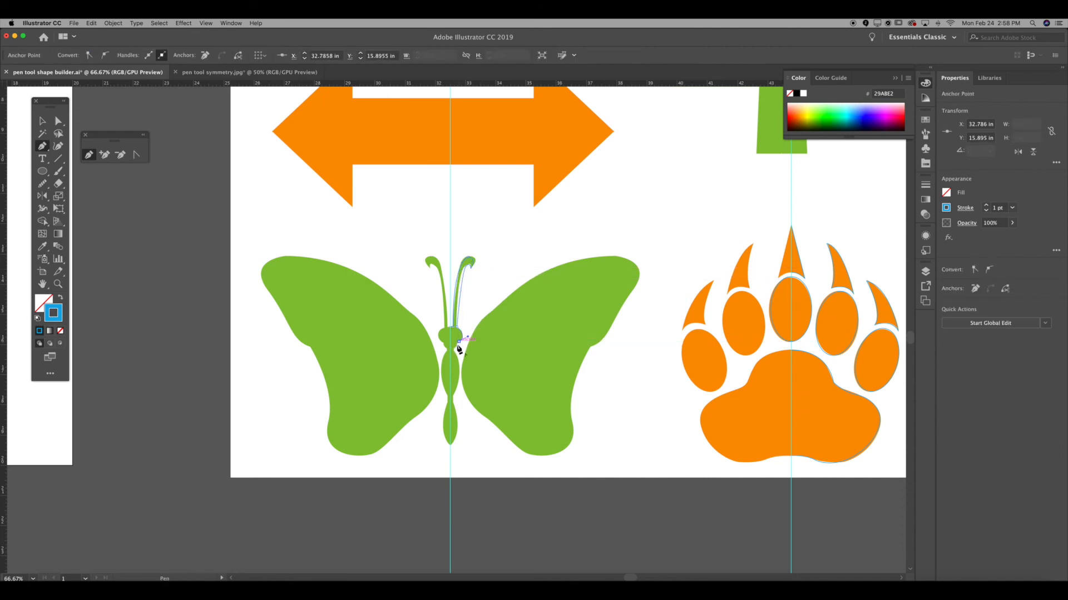
left_click_drag(453, 395, 435, 449)
left_click(453, 395)
key("v")
left_click(448, 447)
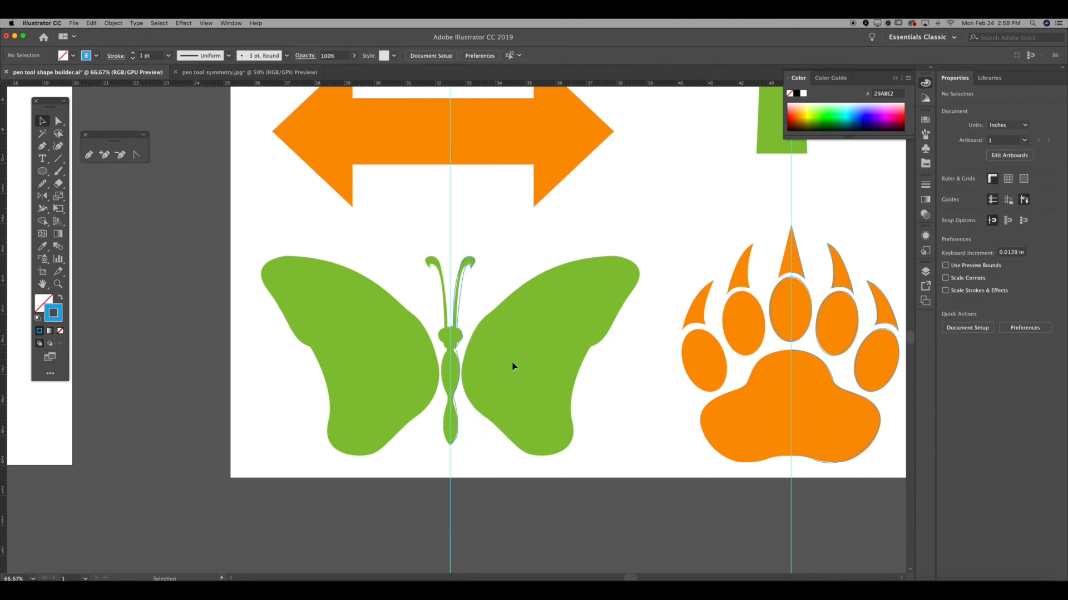
- Trace the butterfly's right wing as a closed path with the Pen tool
key("p")
left_click(487, 317)
left_click_drag(617, 257, 579, 351)
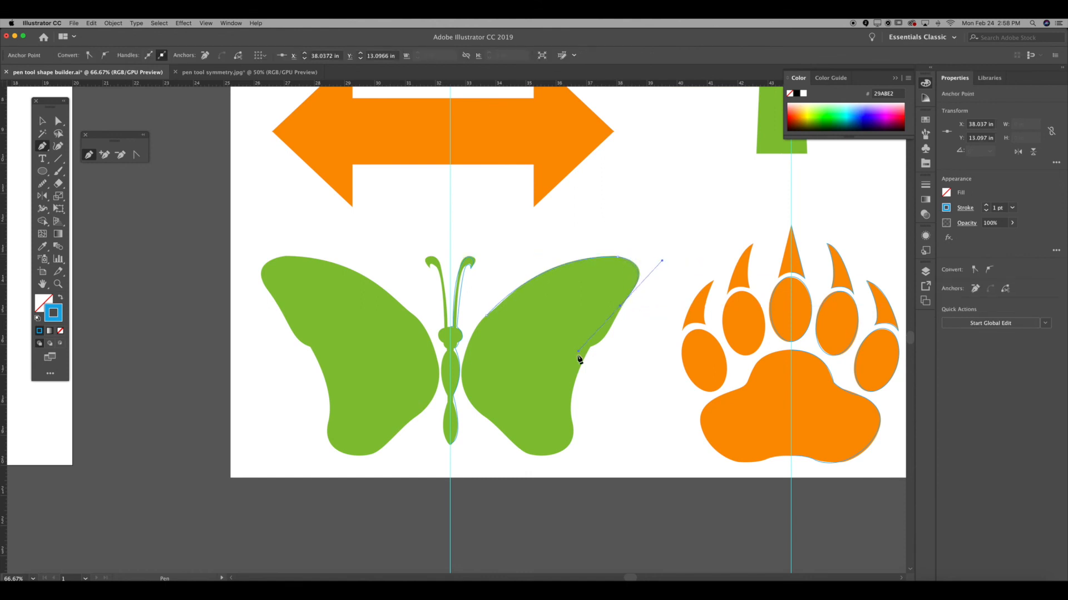
left_click(579, 368)
left_click_drag(571, 420, 499, 422)
left_click(473, 410)
left_click_drag(486, 317, 527, 265)
key("v")
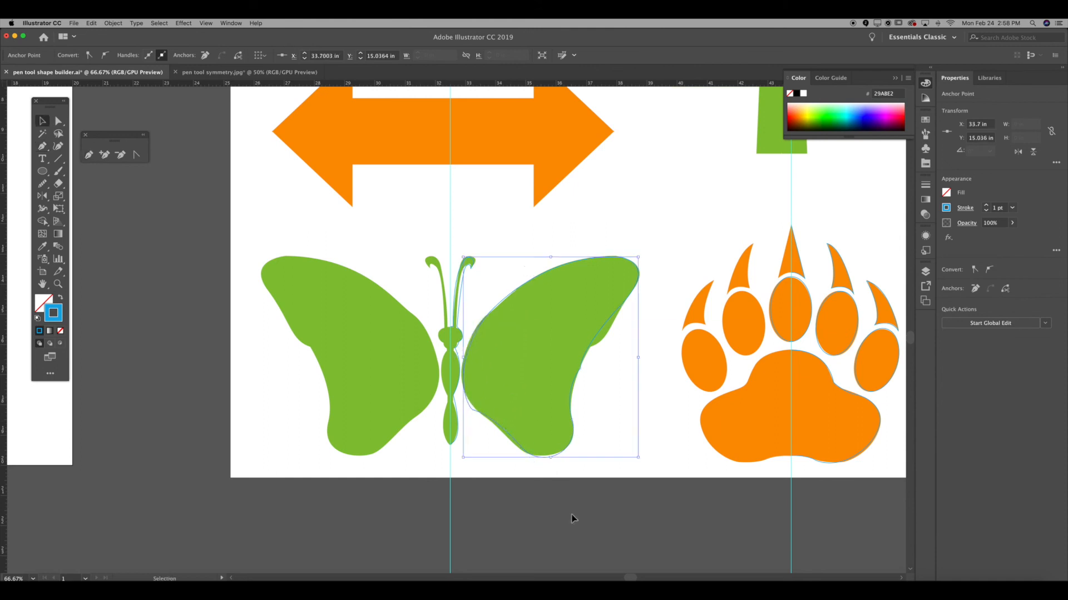
- Bring the half-butterfly outlines onto the blank artboard and delete the vertical guide brought along with them
left_click_drag(604, 426, 373, 259)
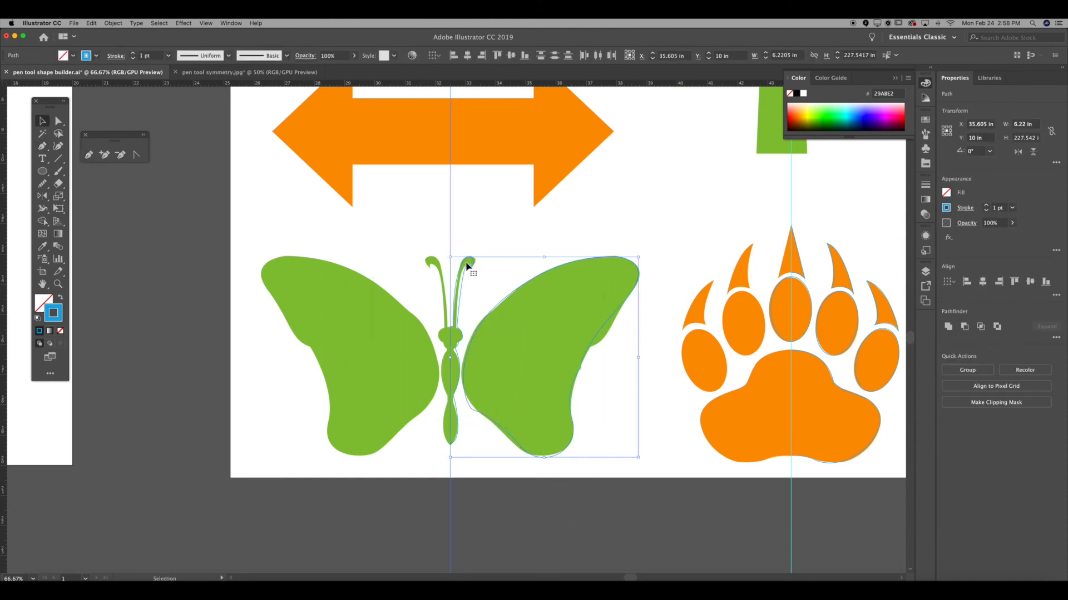
left_click_drag(472, 265, 459, 294)
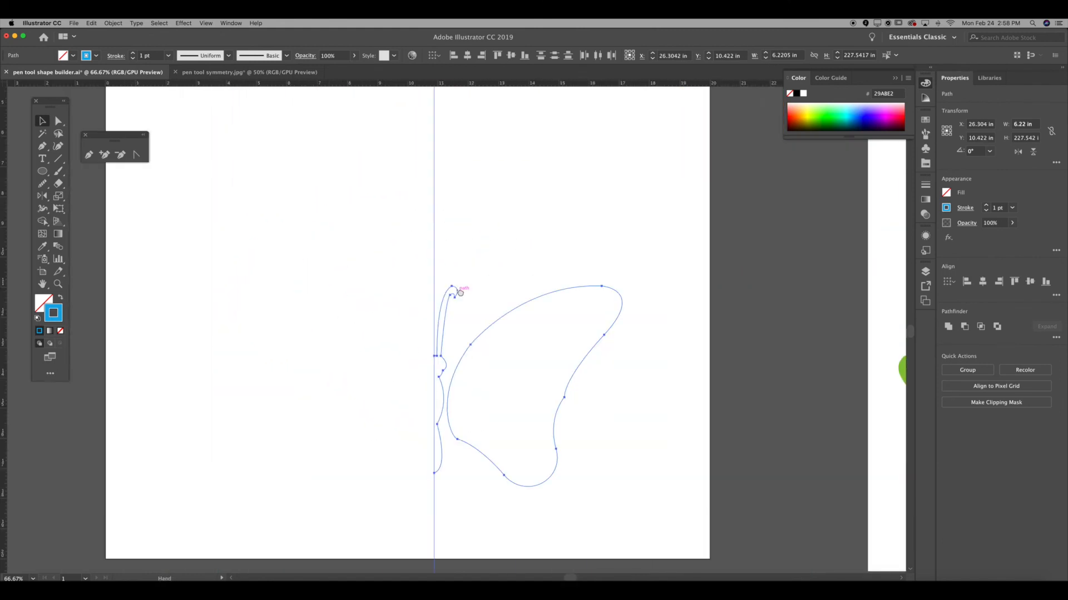
left_click(250, 300)
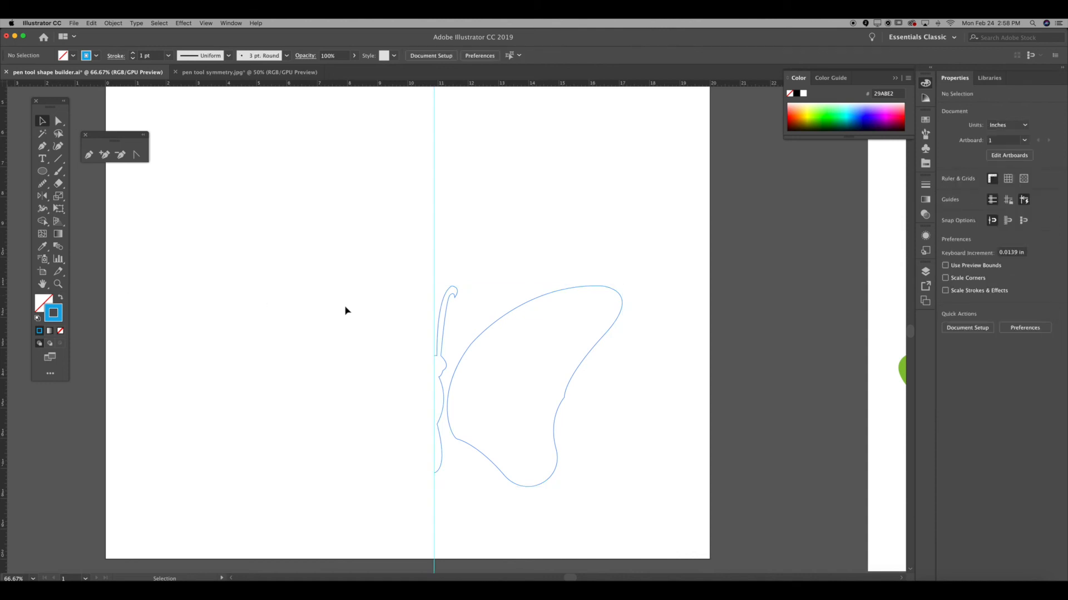
left_click(435, 252)
key("Delete")
- Set the stroke weight of the half body and wing outlines to 4 pt
left_click_drag(409, 281, 492, 374)
left_click(986, 205)
left_click(985, 205)
left_click(986, 205)
- Move the whole half butterfly diagonally up and to the left on the blank artboard and deselect it
left_click_drag(352, 281, 672, 498)
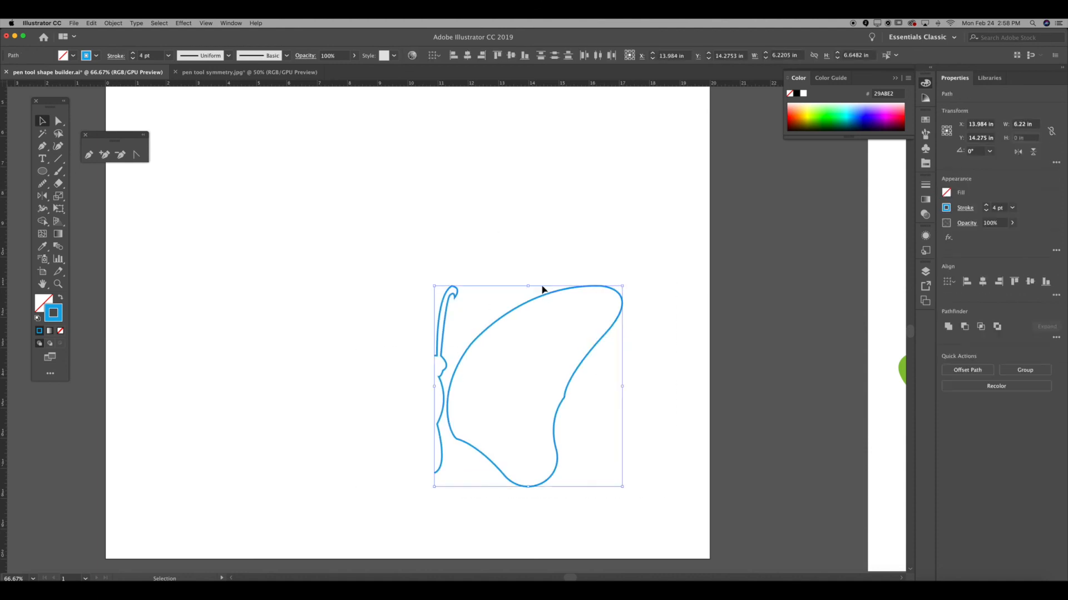
left_click_drag(543, 291, 476, 223)
left_click(484, 206)
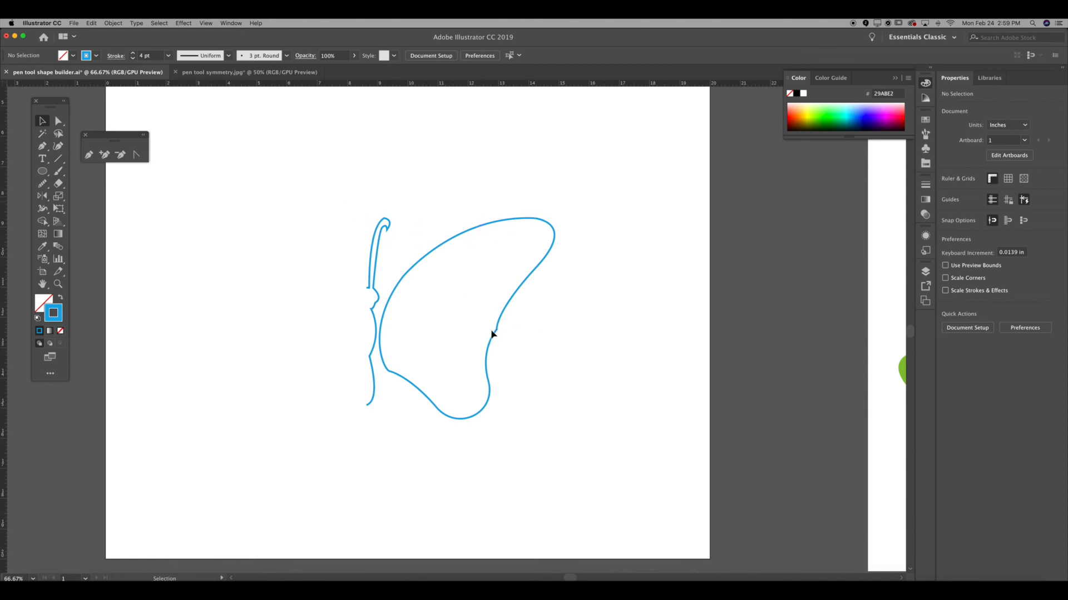
- Try rounding the notch on the wing's outer edge with its live corner control, and undo the attempt
key("super+plus")
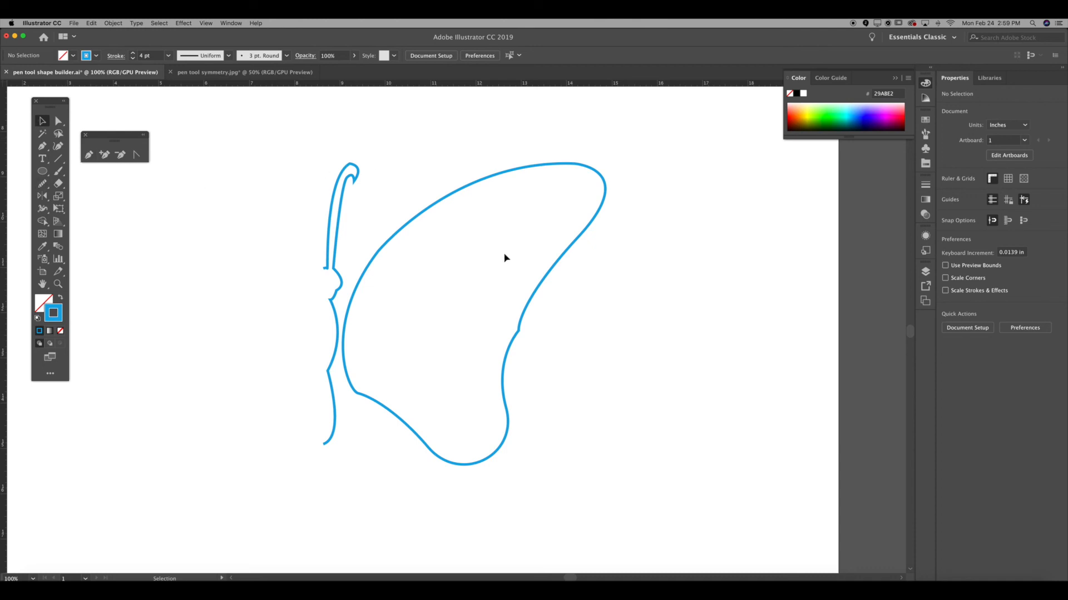
left_click_drag(448, 357, 439, 373)
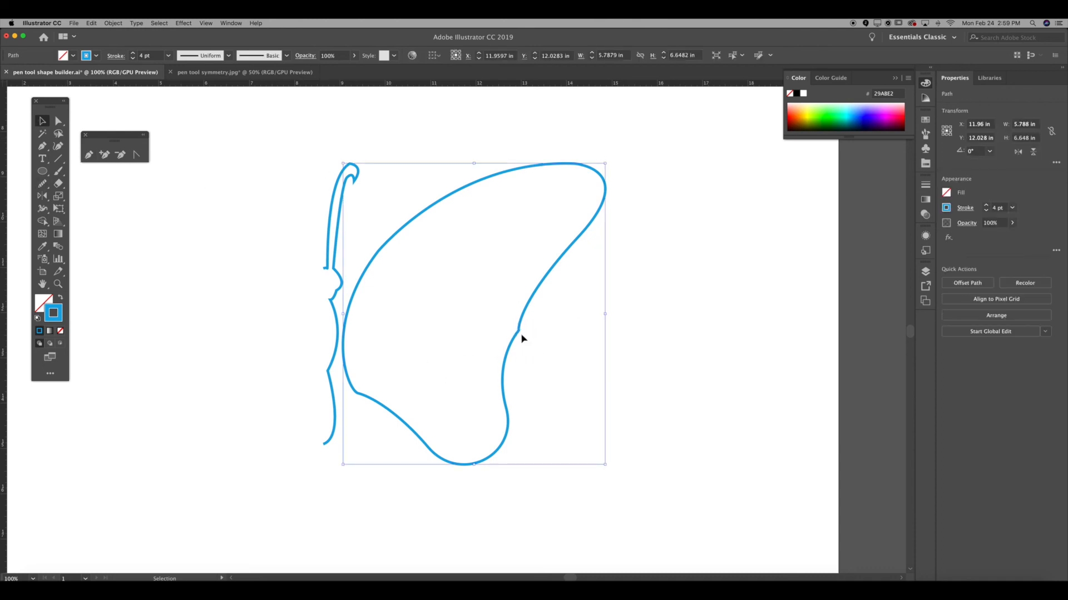
left_click(59, 120)
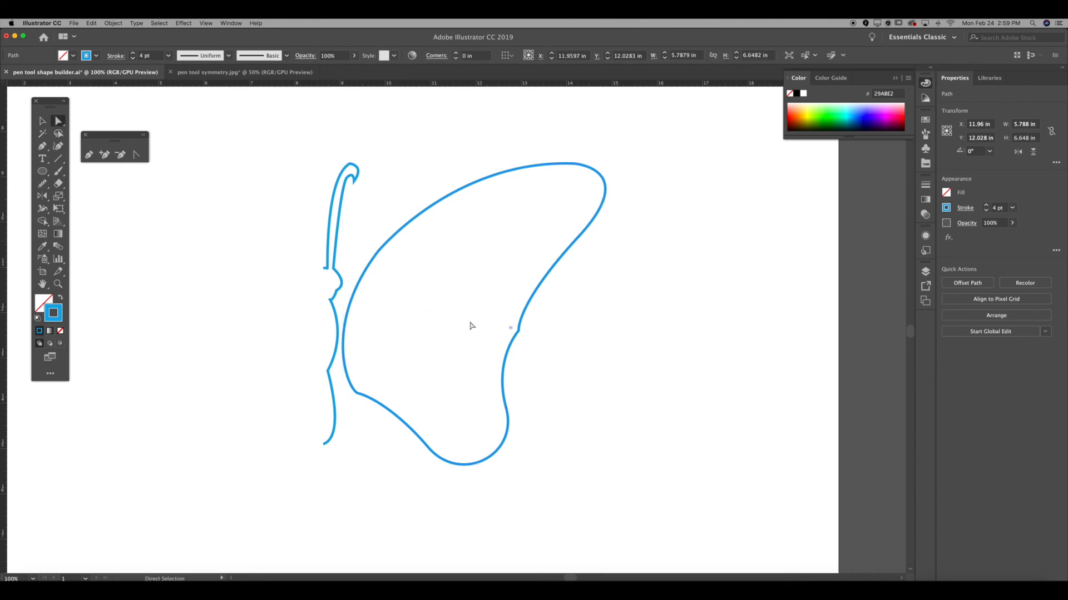
left_click_drag(513, 332, 225, 201)
left_click(616, 348)
key("super+z")
- Smooth the notch on the wing's outer edge and the bend along its upper inner edge with the Smooth tool
left_click(43, 184)
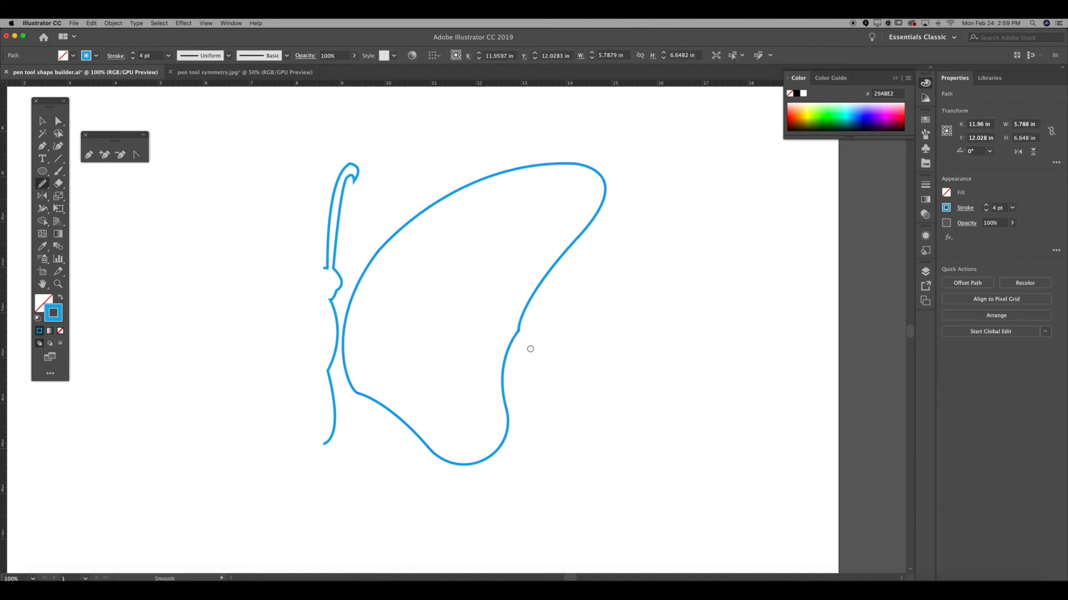
left_click_drag(554, 284, 550, 286)
mouse_move(510, 380)
left_mouse_down()
mouse_move(540, 276)
mouse_move(549, 270)
mouse_move(495, 379)
mouse_move(593, 241)
left_mouse_up()
left_click_drag(375, 257, 468, 181)
key("v")
left_click(384, 189)
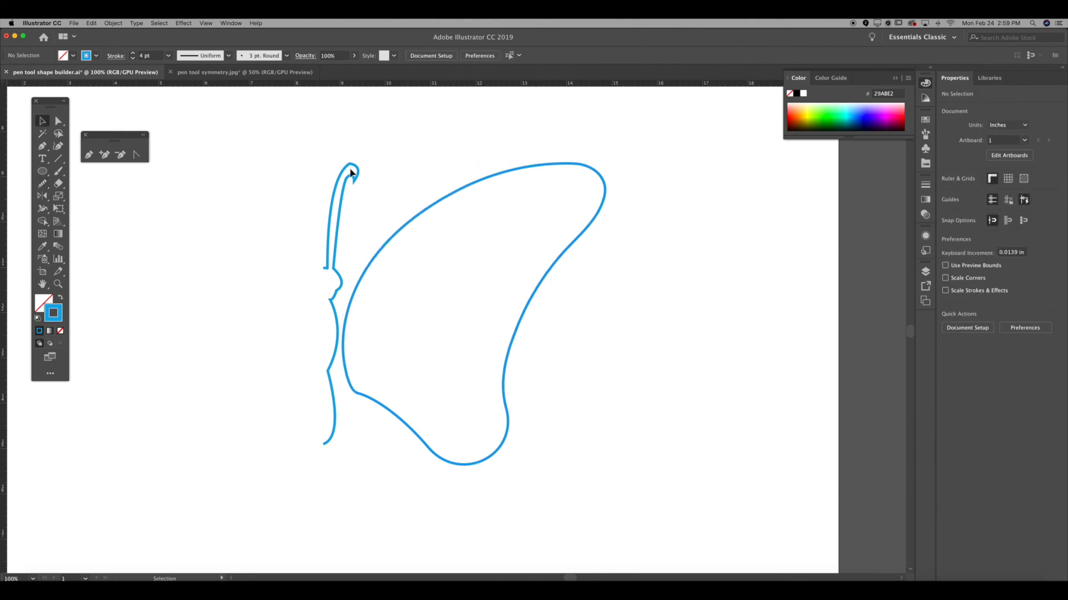
- Adjust the curve at the antenna's tip with the Direct Selection tool and deselect the path
left_click(353, 170)
left_click(58, 121)
left_click(351, 165)
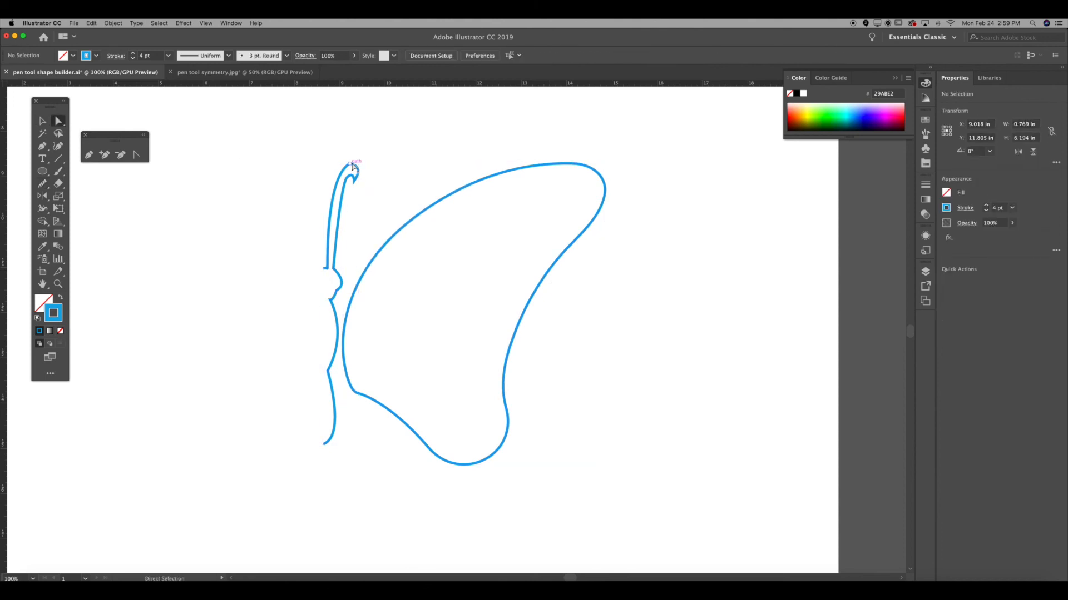
left_click_drag(350, 172, 359, 234)
left_click(300, 230)
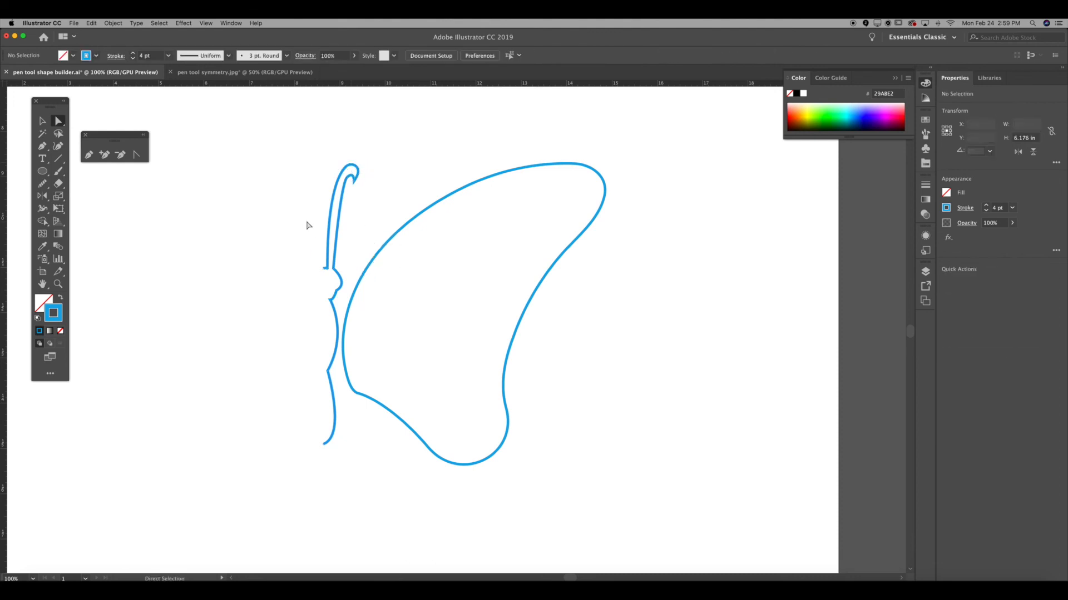
- Try to move the anchor point at the foot of the antenna's inner edge, and undo the change
key("super+equal")
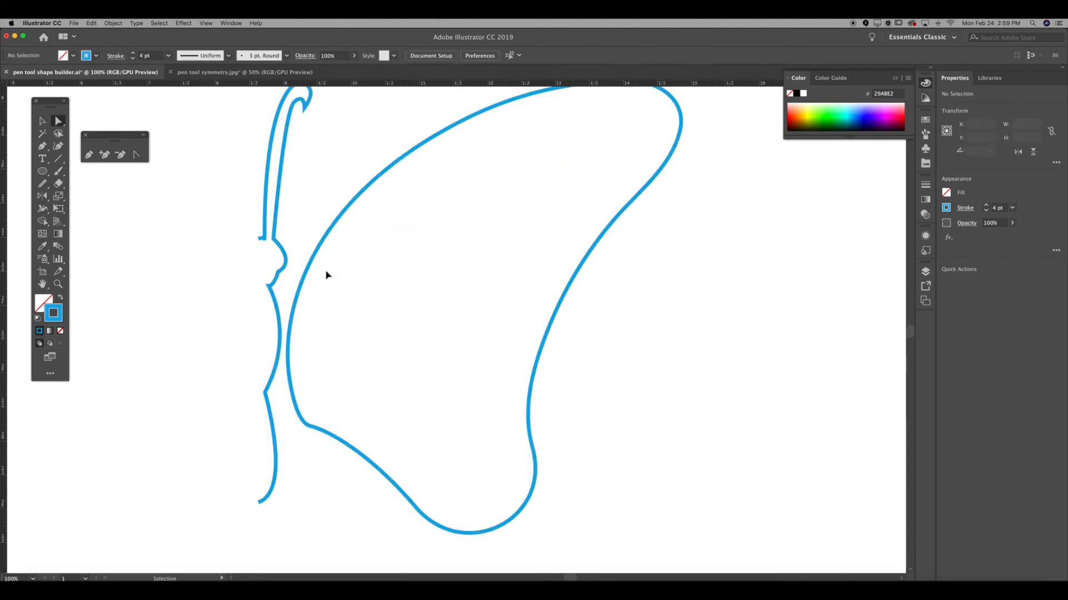
key("super+equal")
key("super+equal")
left_click_drag(341, 295, 939, 332)
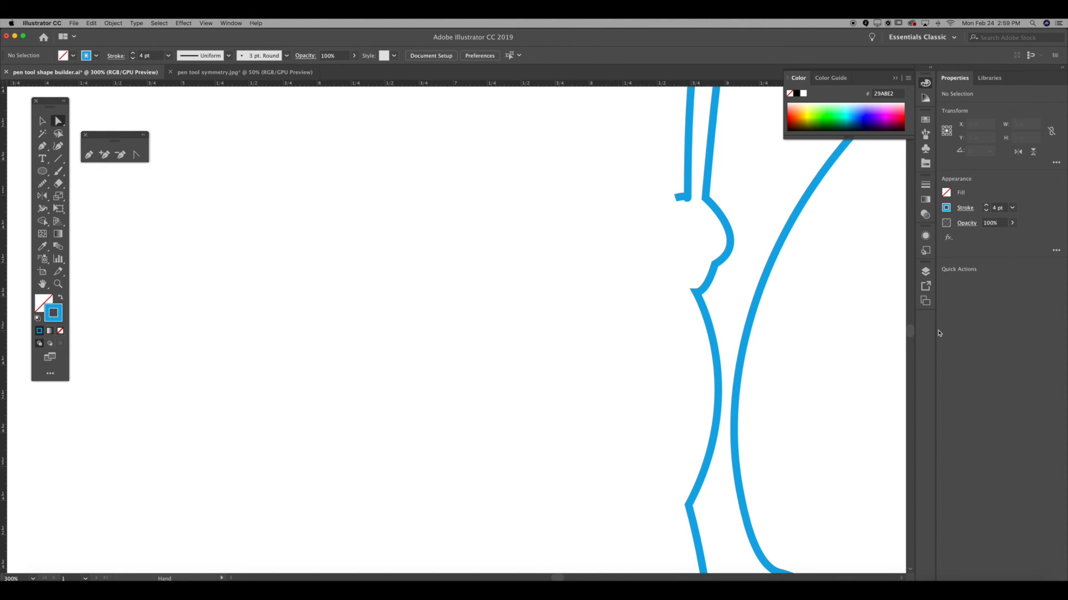
left_click(689, 199)
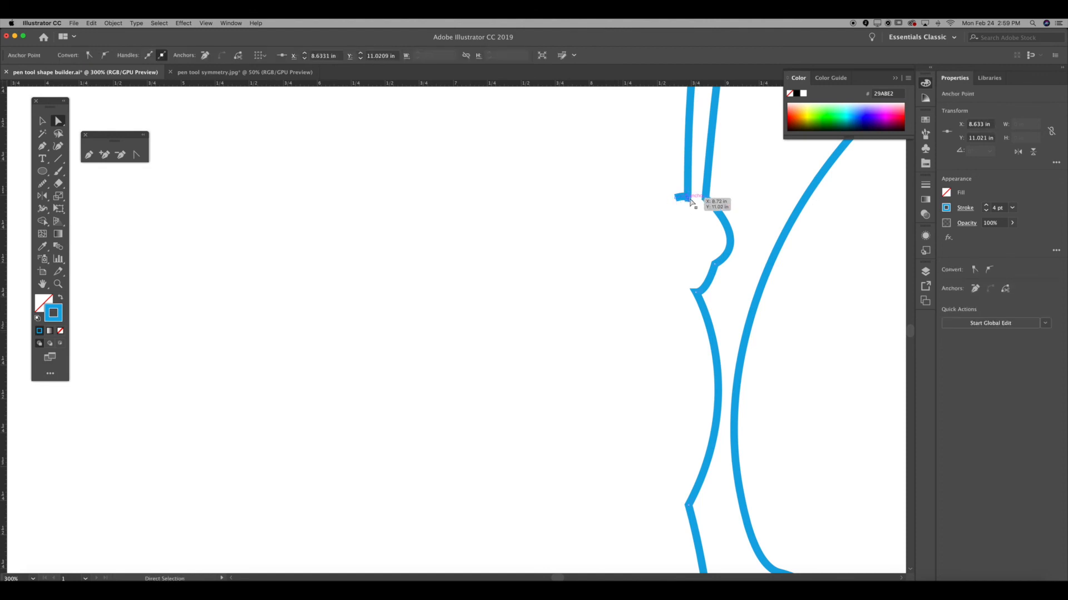
left_click_drag(689, 198, 681, 173)
key("super+z")
key("super+z")
key("super+shift+z")
key("super+shift+z")
left_click(565, 261)
- Copy the whole half butterfly, paste it in front, and reflect the copy across the vertical axis
key("super+minus")
key("super+minus")
key("super+minus")
key("super+minus")
key("super+minus")
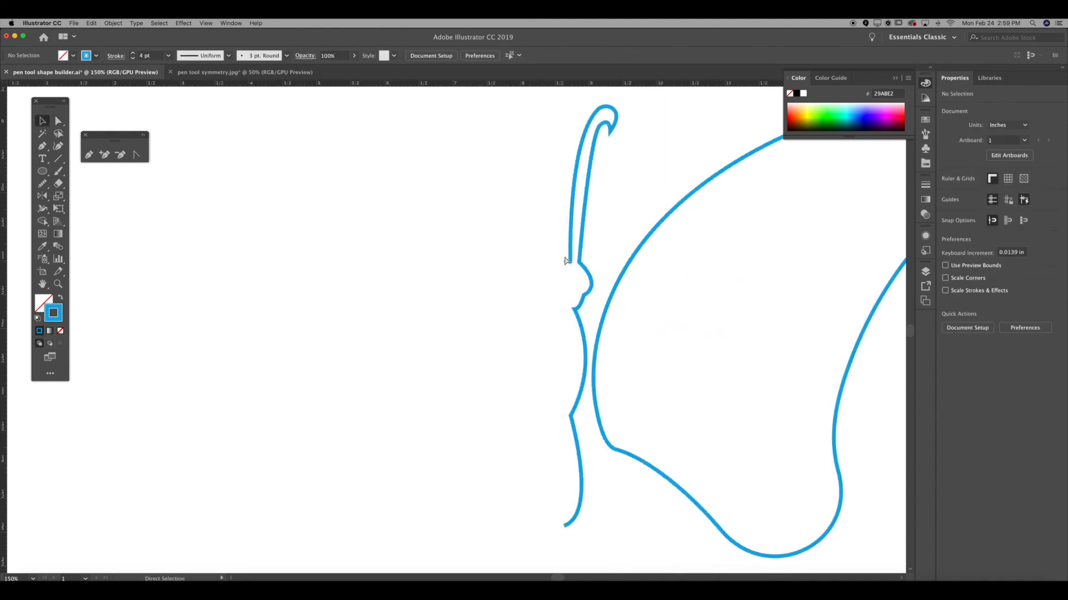
key("super+plus")
key("super+plus")
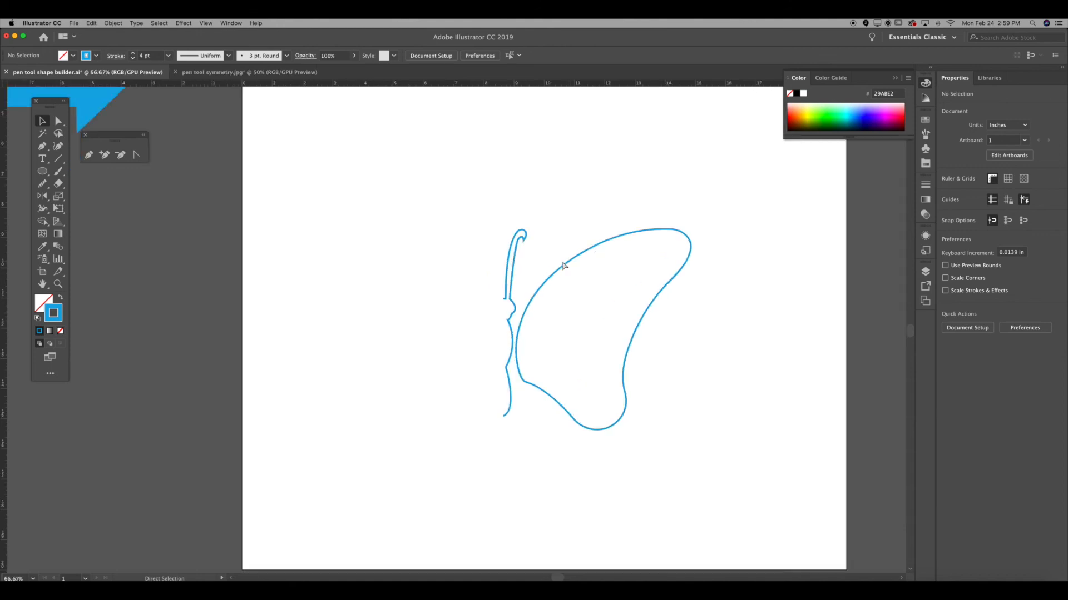
left_click_drag(784, 573, 817, 541)
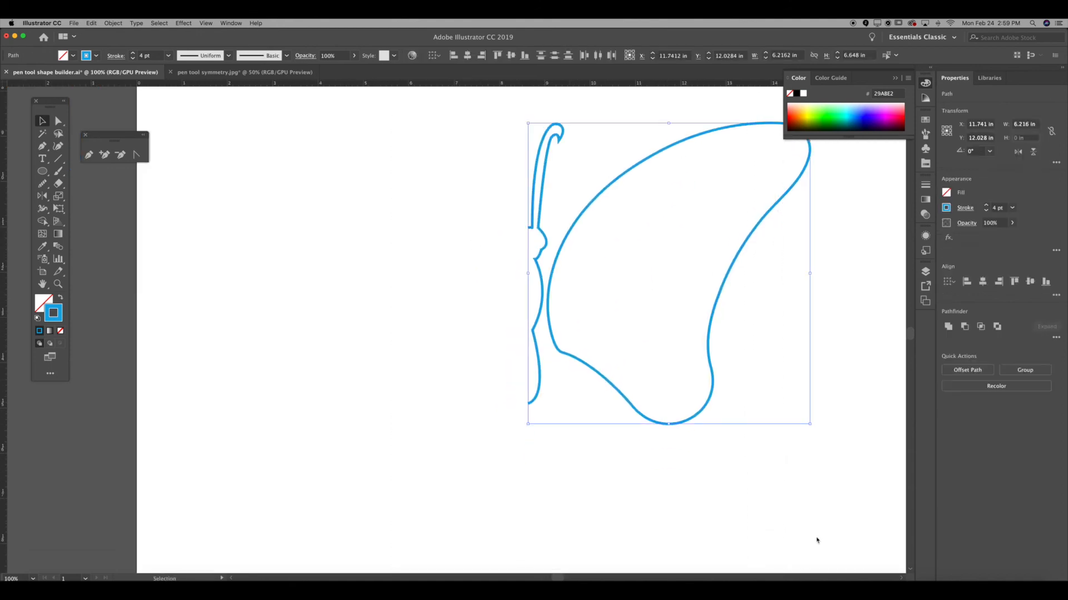
right_click(467, 244)
mouse_move(518, 354)
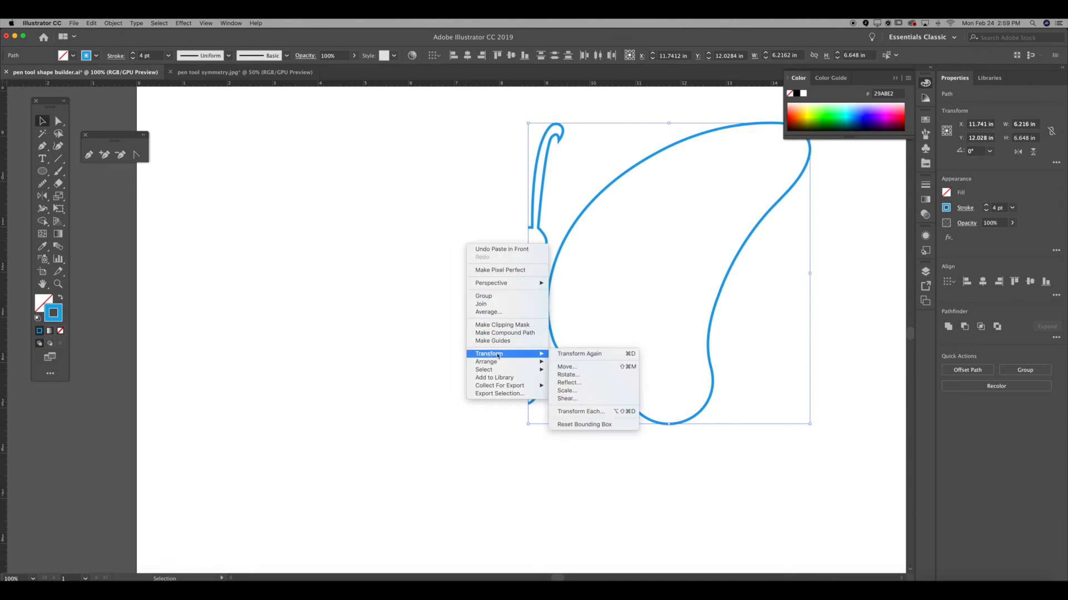
left_click(593, 383)
- Move the reflected half horizontally to the left until its body edge meets the original half's at the centre line, and deselect it
key("shift+Left")
key("shift+Left")
key("shift+Left")
key("shift+Left")
key("shift+Left")
key("shift+Left")
key("shift+Left")
key("shift+Left")
key("shift+Left")
key("shift+Left")
key("shift+Left")
key("shift+Left")
key("shift+Left")
key("shift+Left")
key("shift+Left")
key("shift+Left")
key("shift+Left")
key("shift+Left")
key("shift+Left")
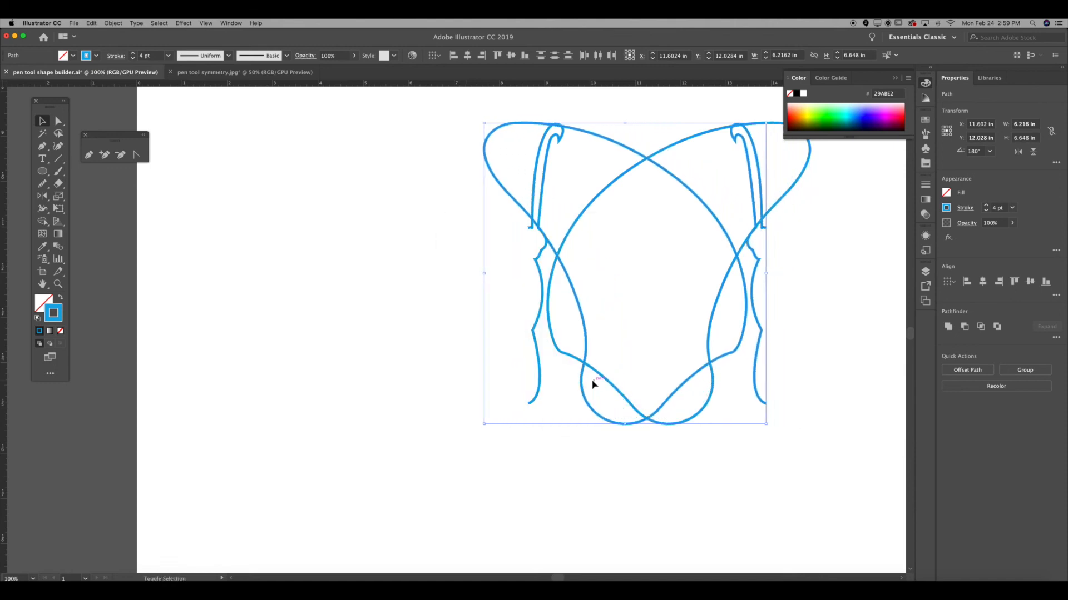
key("shift+Left")
key("shift+Left")
key("shift+Left")
key("shift+Left")
key("shift+Left")
key("shift+Left")
key("shift+Left")
key("shift+Left")
key("shift+Left")
key("shift+Left")
key("shift+Left")
key("shift+Left")
key("shift+Left")
key("shift+Left")
key("shift+Left")
key("shift+Left")
key("shift+Left")
key("shift+Left")
key("shift+Left")
key("shift+Left")
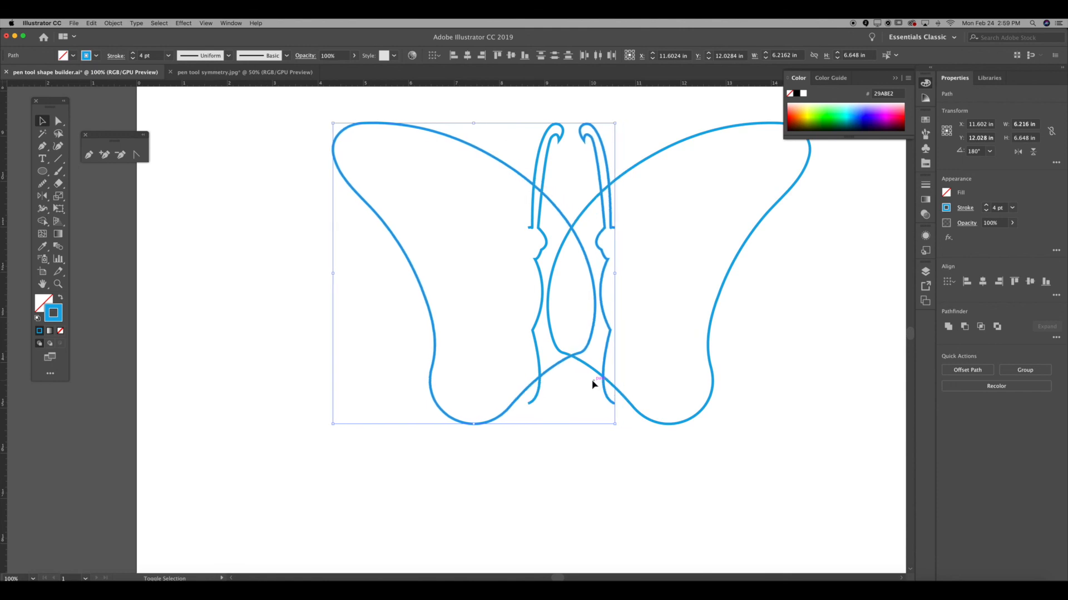
key("shift+Left")
key("shift+Left")
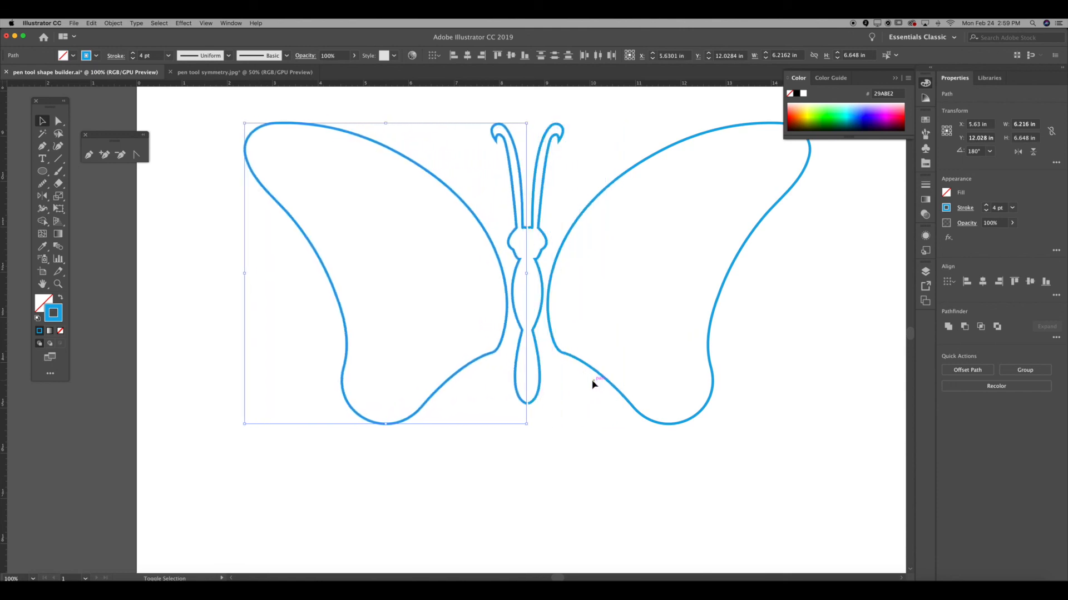
key("Left")
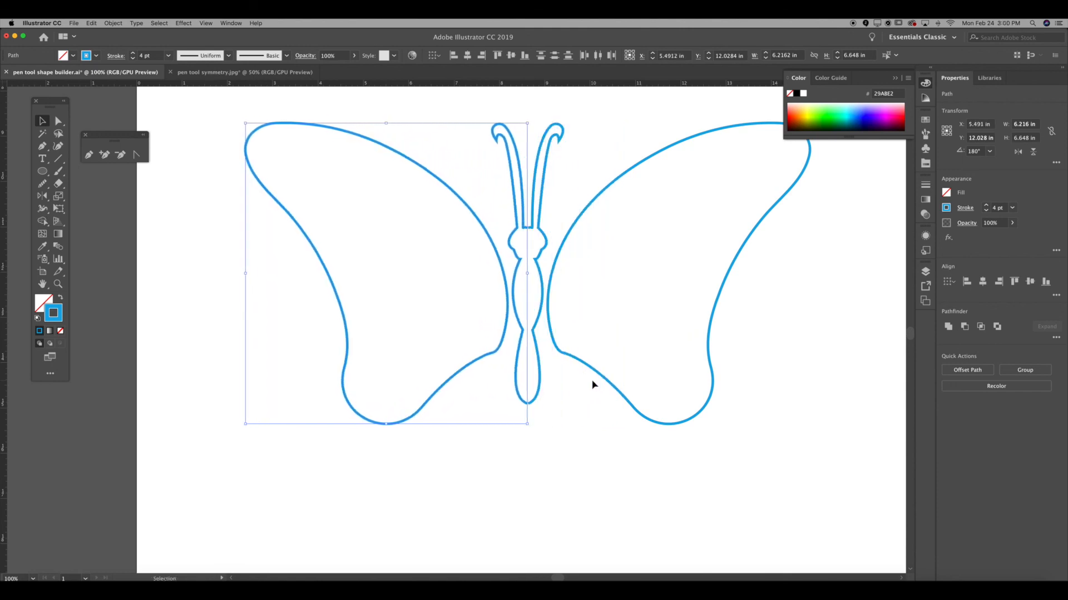
scroll(592, 392, "down", 1)
left_click(590, 402)
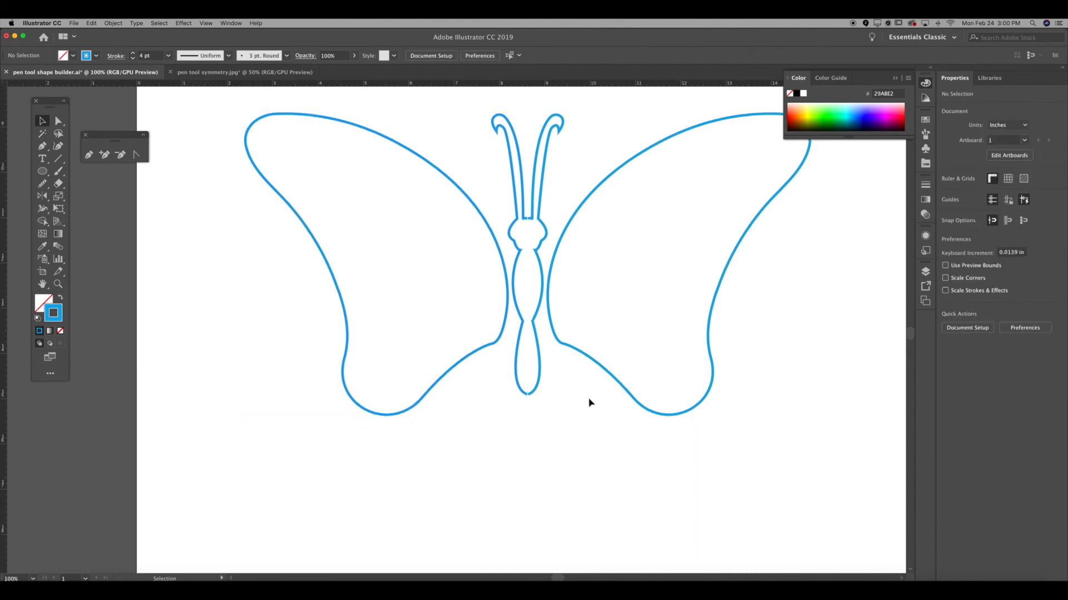
- Join the two body halves into one path, checking the seam between the antennae and at the tail tip
left_click(517, 389)
key("super+equal")
key("super+equal")
key("super+equal")
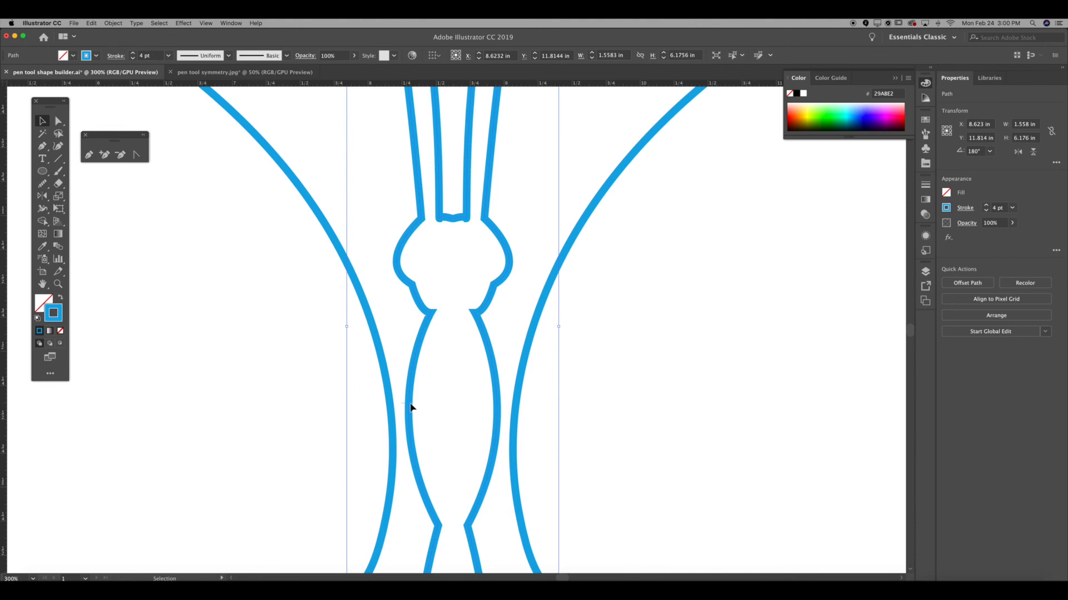
left_click(446, 393)
scroll(448, 378, "down", 10)
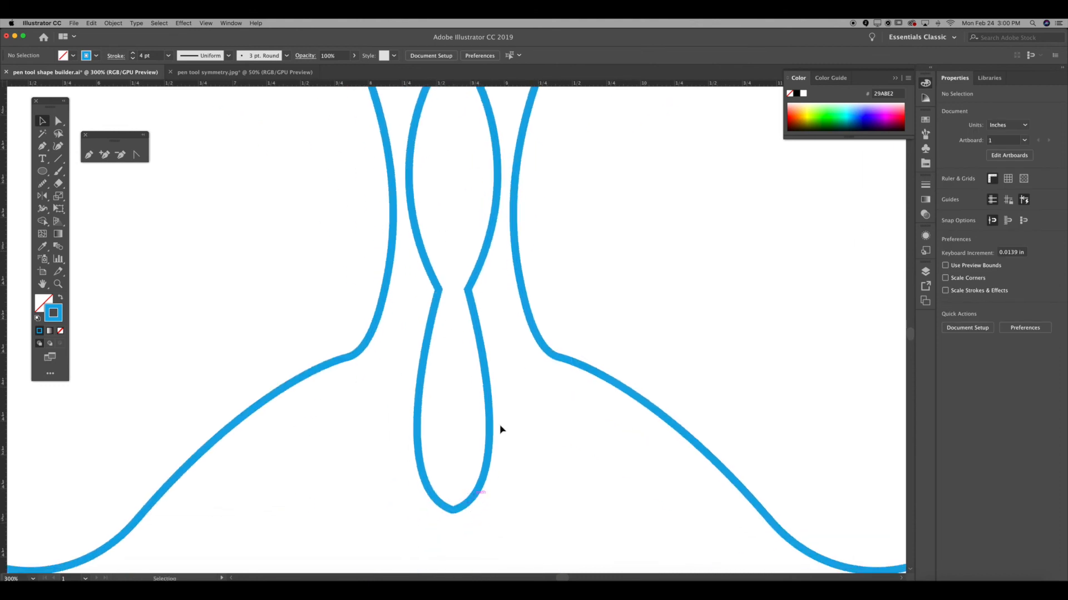
scroll(500, 429, "up", 7)
key("super+0")
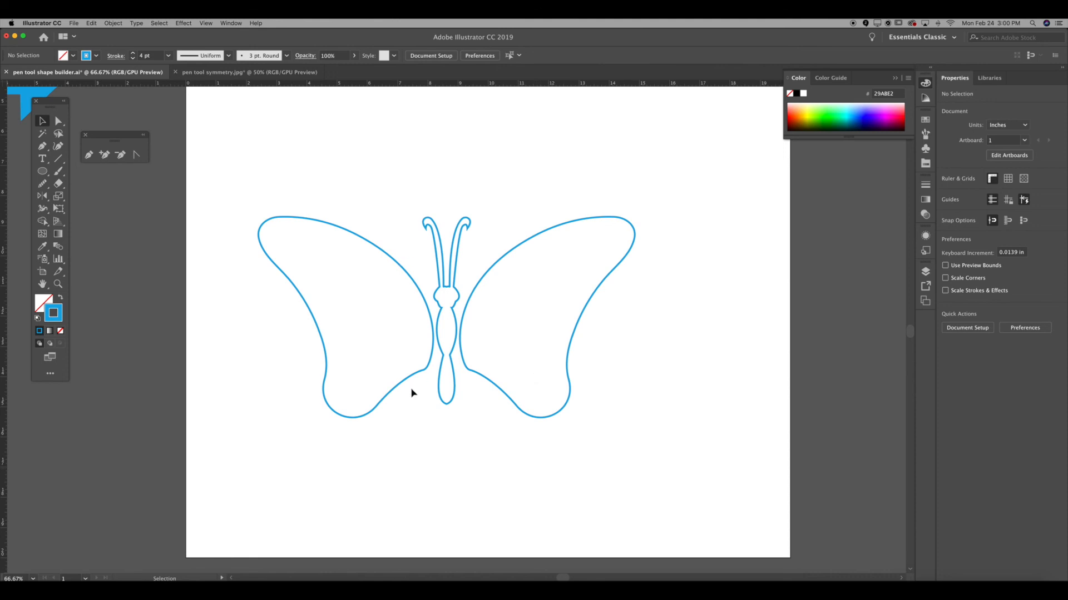
- Fill the whole butterfly with the same blue as its stroke and deselect it
left_click_drag(269, 204, 680, 469)
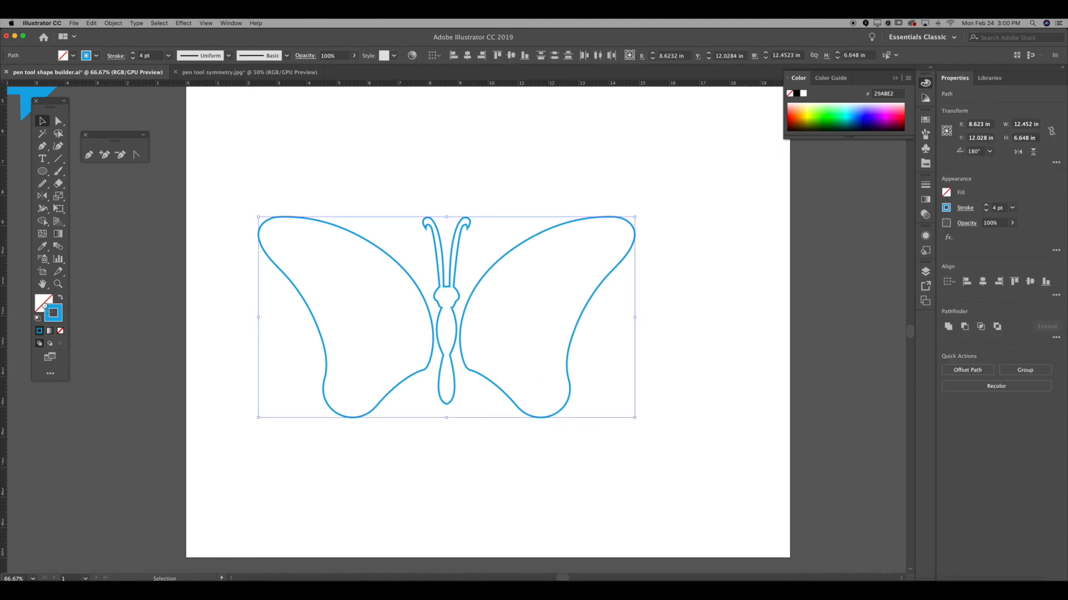
left_click_drag(45, 307, 43, 299)
left_click(159, 310)
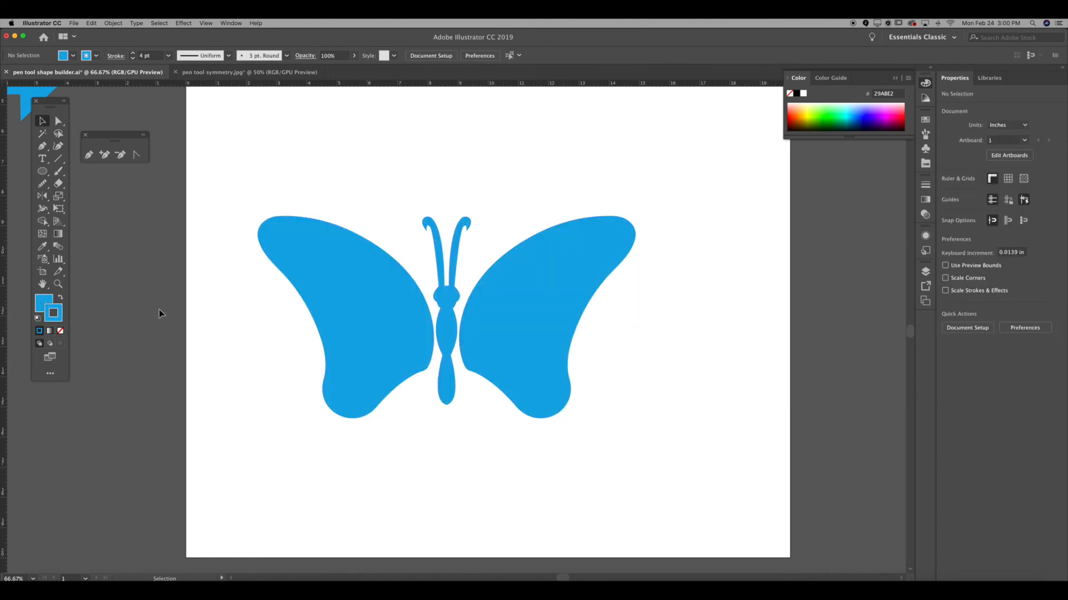
- Review the finished blue butterfly up close and beside the green butterfly on the reference artboard
key("super+minus")
key("super+minus")
key("super+minus")
key("super+minus")
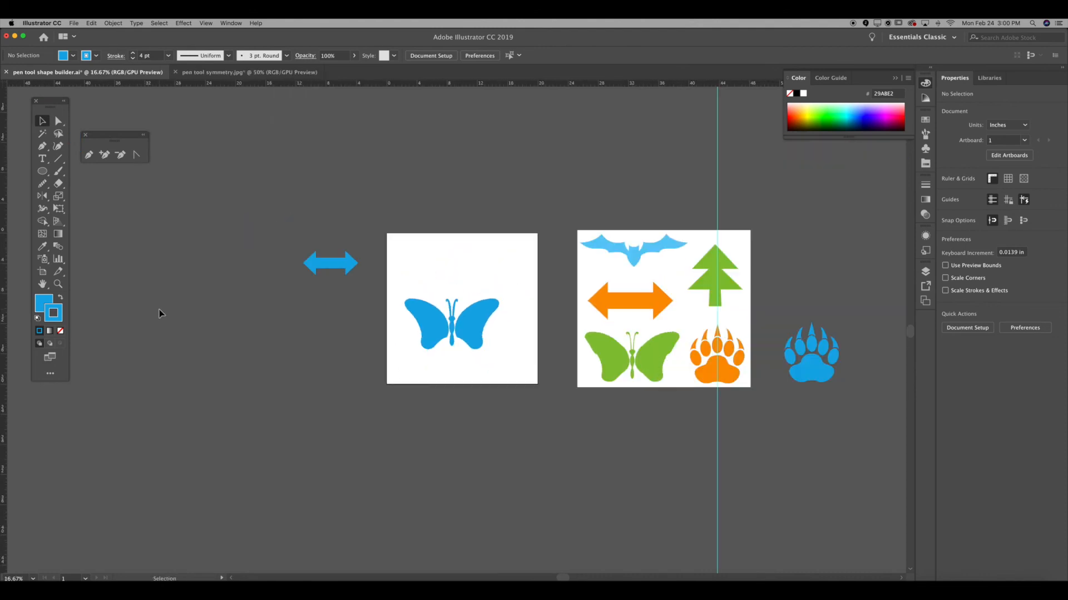
left_click_drag(388, 283, 516, 358)
left_click(516, 357)
left_click(435, 315)
left_click_drag(386, 279, 506, 369)
left_click(506, 369)
key("super+0")
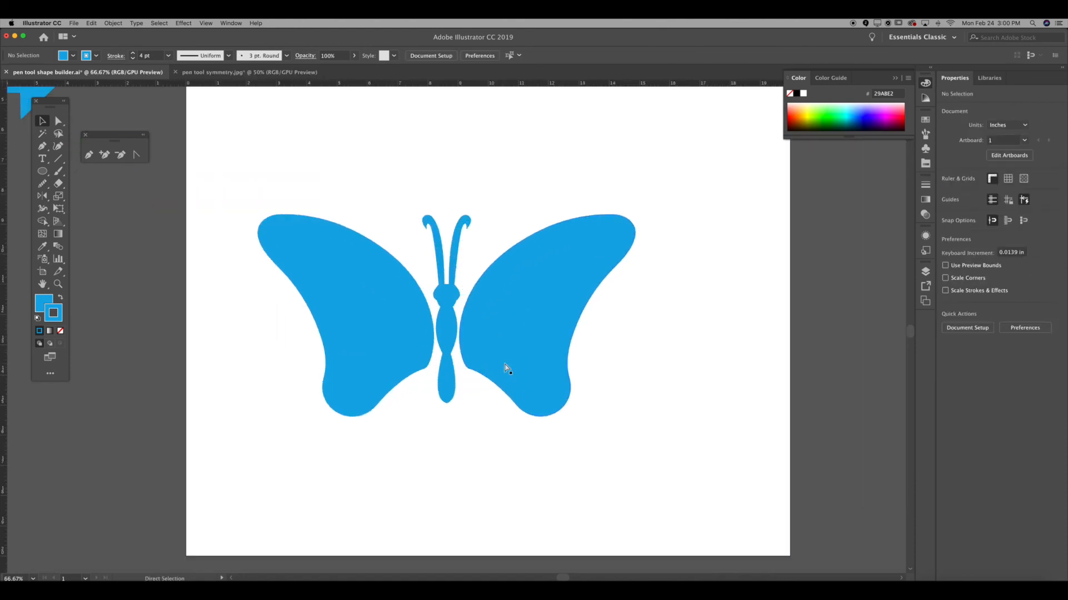
key("super+minus")
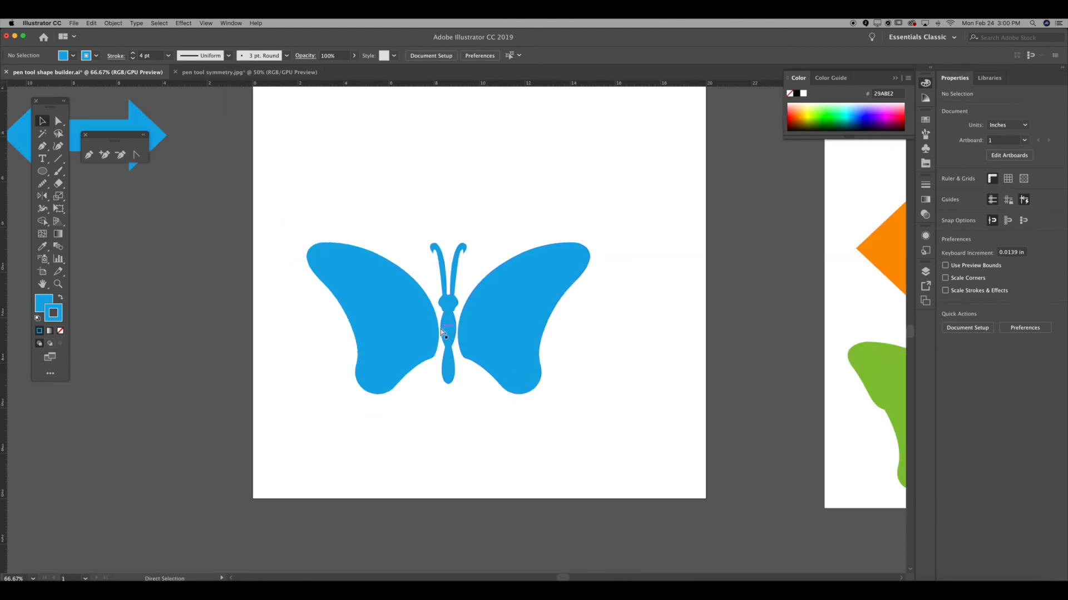
key("super+minus")
key("super+minus")
key("super+minus")
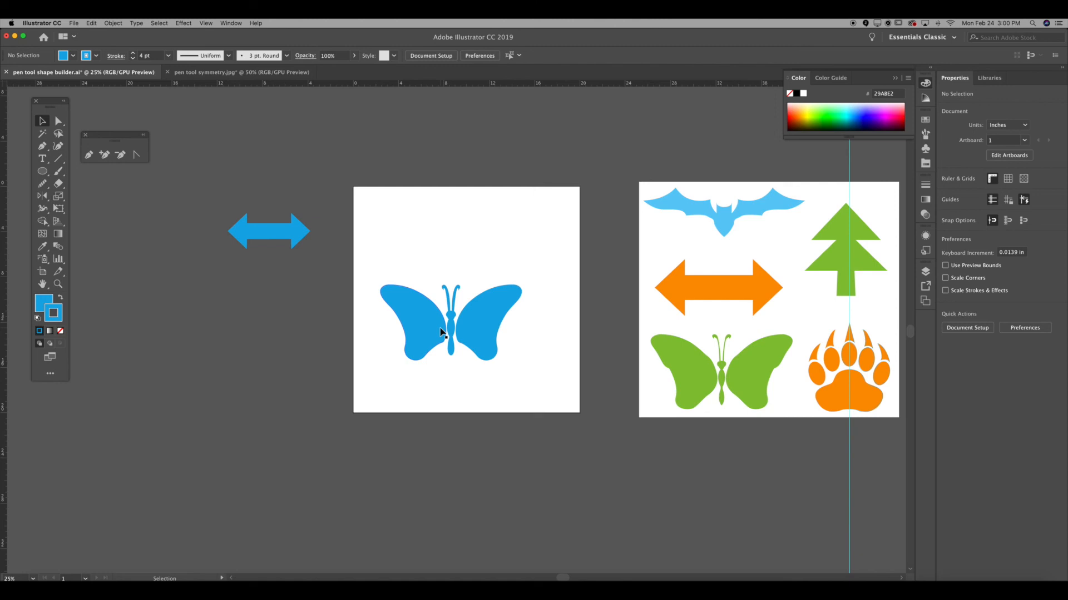
- Compare the traced arrow, butterfly and paw with the original shapes on the reference artboard
left_click_drag(646, 287, 537, 287)
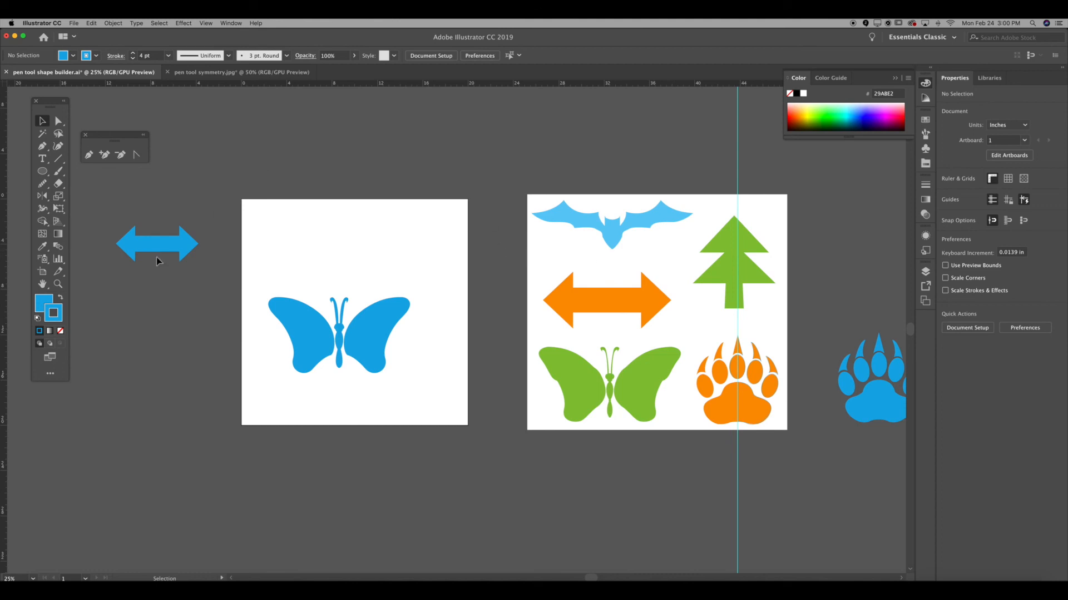
left_click_drag(111, 208, 217, 288)
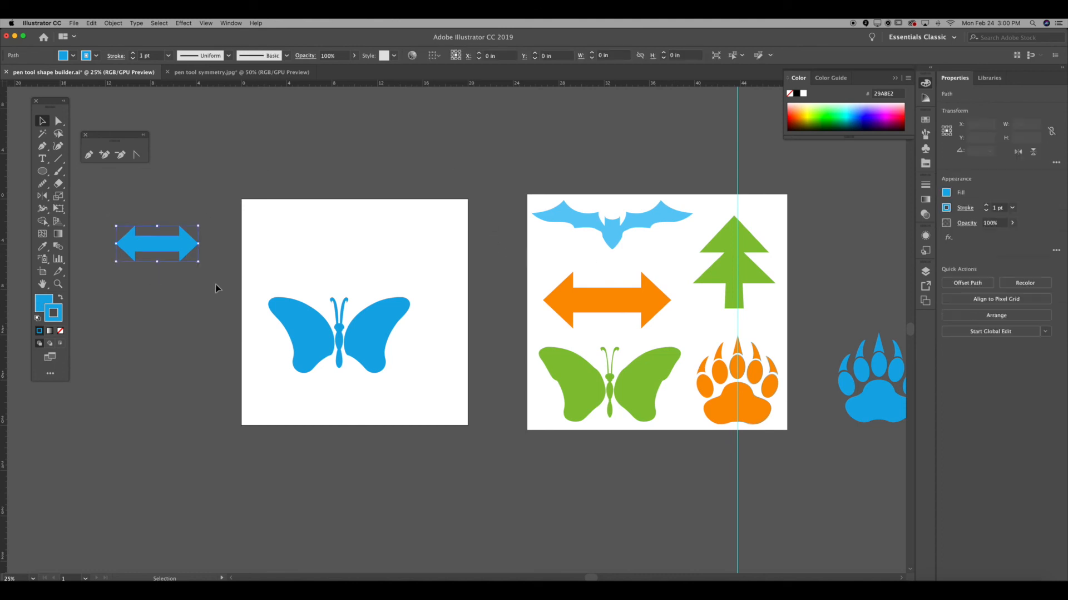
left_click(217, 288)
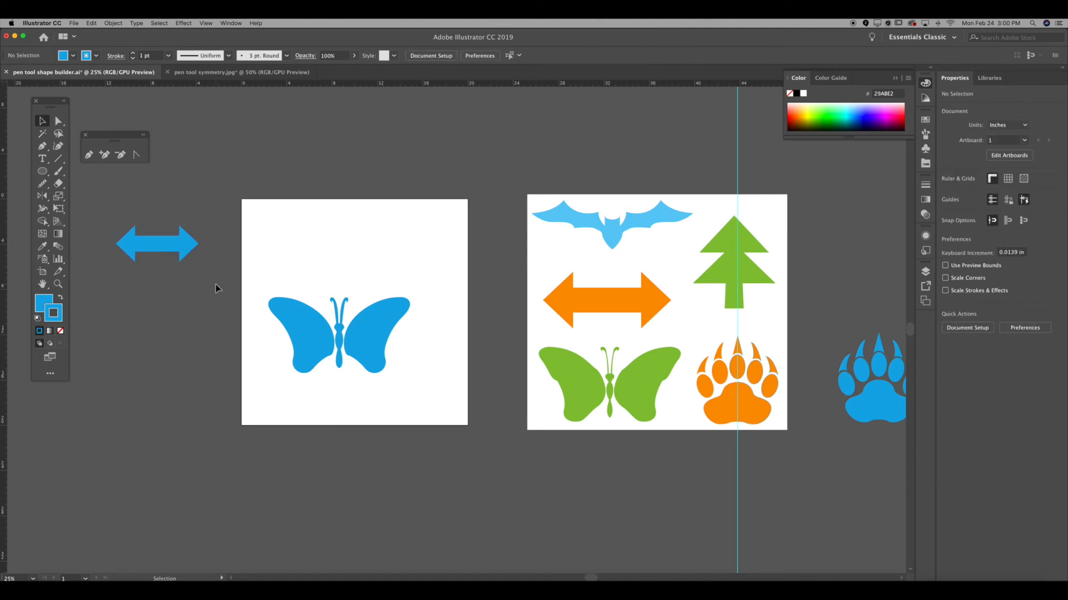
left_click_drag(218, 287, 255, 275)
left_click(436, 400)
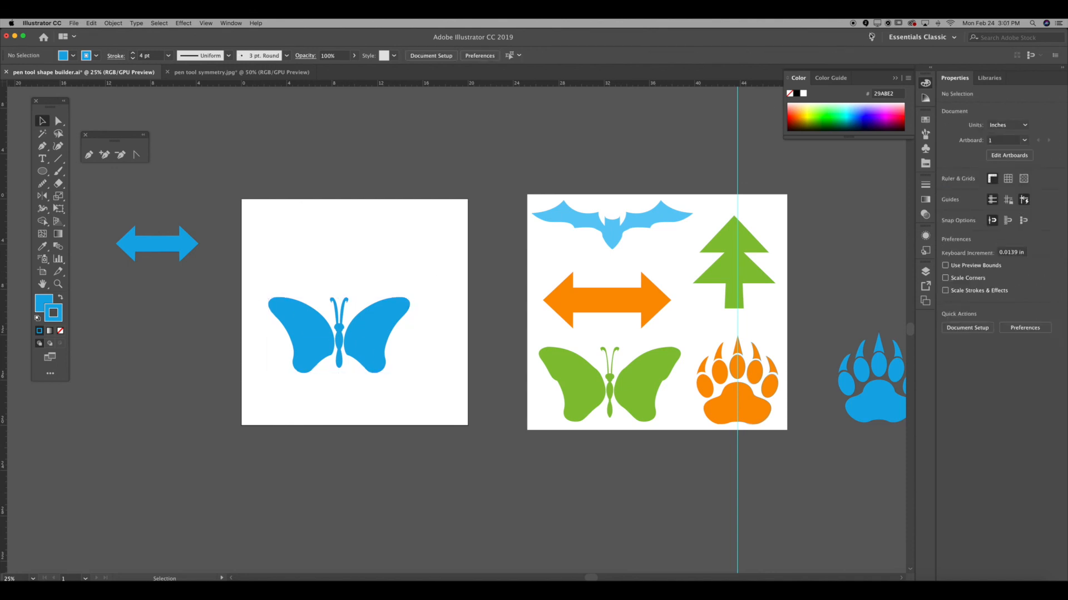